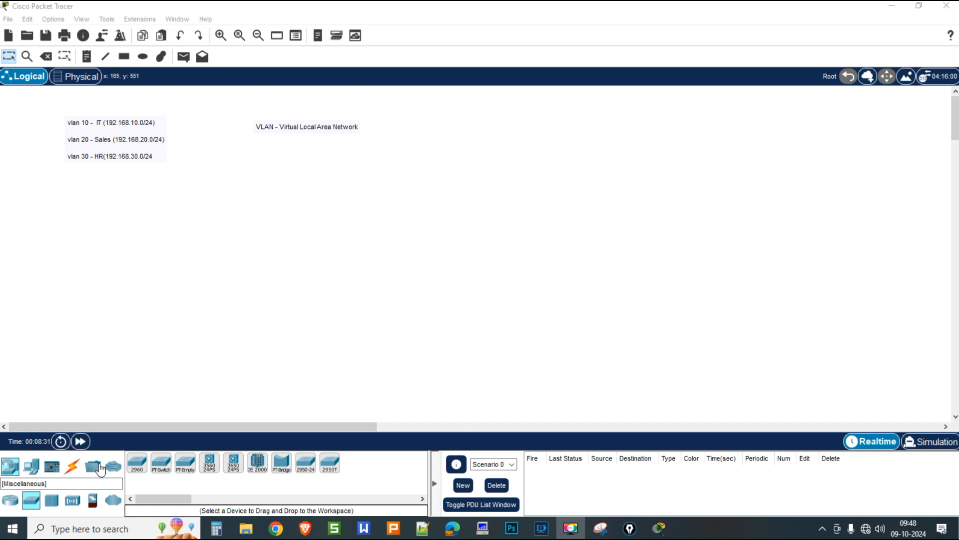
# Place three 2960 switches in a triangle below the VLAN title note, one at the top and two lower down
pyautogui.moveTo(137, 464); pyautogui.dragTo(310, 199)
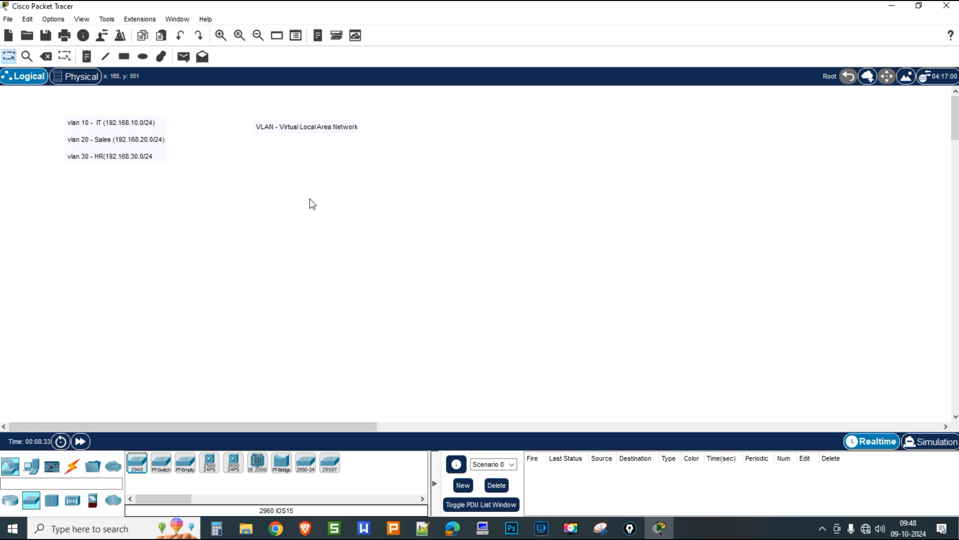
pyautogui.moveTo(138, 476); pyautogui.dragTo(214, 281)
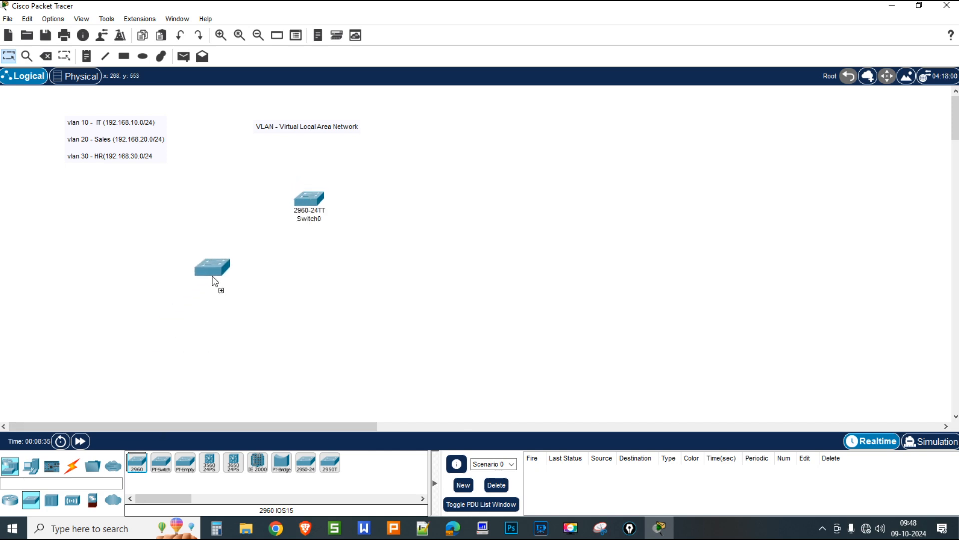
pyautogui.moveTo(137, 465); pyautogui.dragTo(395, 282)
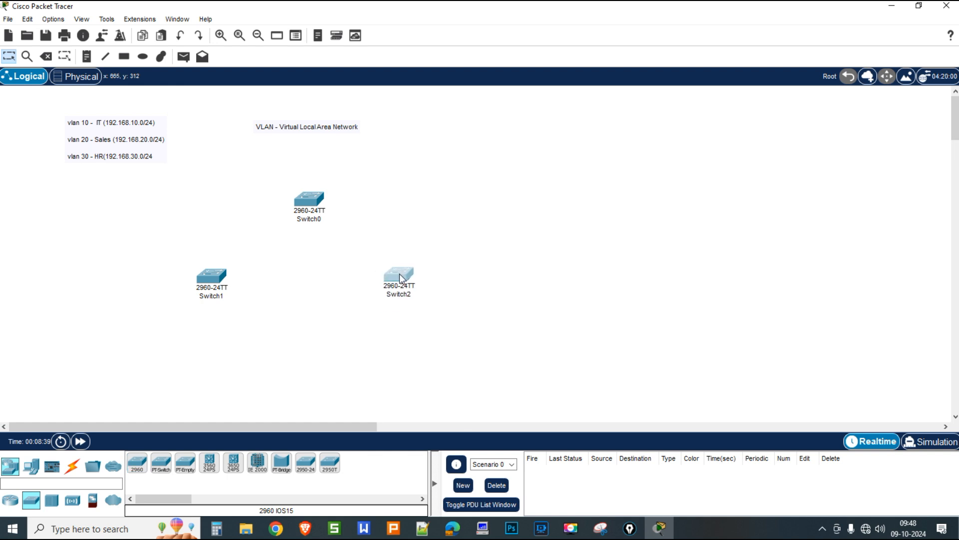
# Add a PC, a laptop and a server around the outer side of Switch1
pyautogui.click(31, 466)
pyautogui.moveTo(136, 467); pyautogui.dragTo(89, 247)
pyautogui.moveTo(161, 462); pyautogui.dragTo(74, 341)
pyautogui.moveTo(185, 462); pyautogui.dragTo(175, 395)
# Add a second PC, laptop and server on the outer side of Switch2
pyautogui.moveTo(136, 464); pyautogui.dragTo(538, 240)
pyautogui.moveTo(161, 463); pyautogui.dragTo(543, 354)
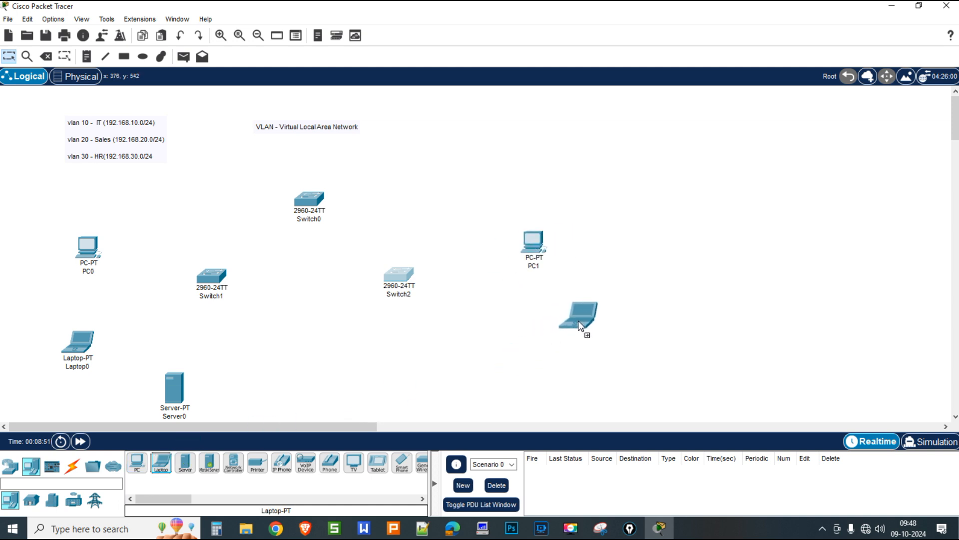
pyautogui.moveTo(579, 321); pyautogui.dragTo(582, 331)
pyautogui.moveTo(185, 462); pyautogui.dragTo(585, 418)
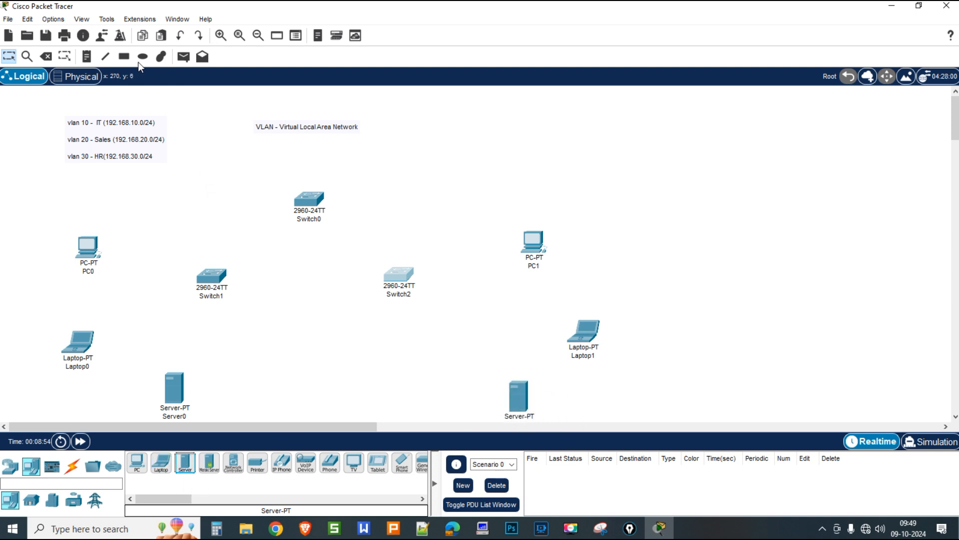
# Draw an unfilled rectangle with a green outline around each of PC0 and PC1
pyautogui.click(124, 57)
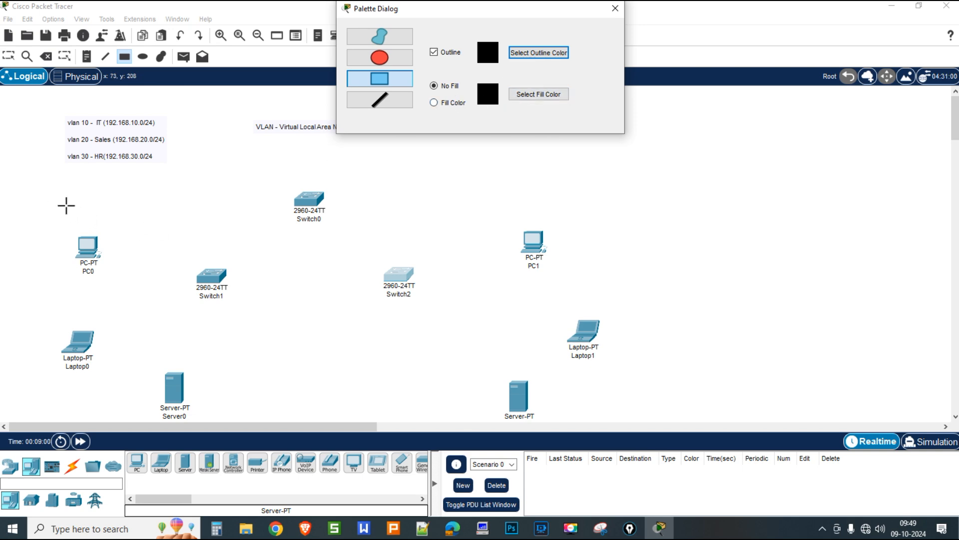
pyautogui.click(530, 53)
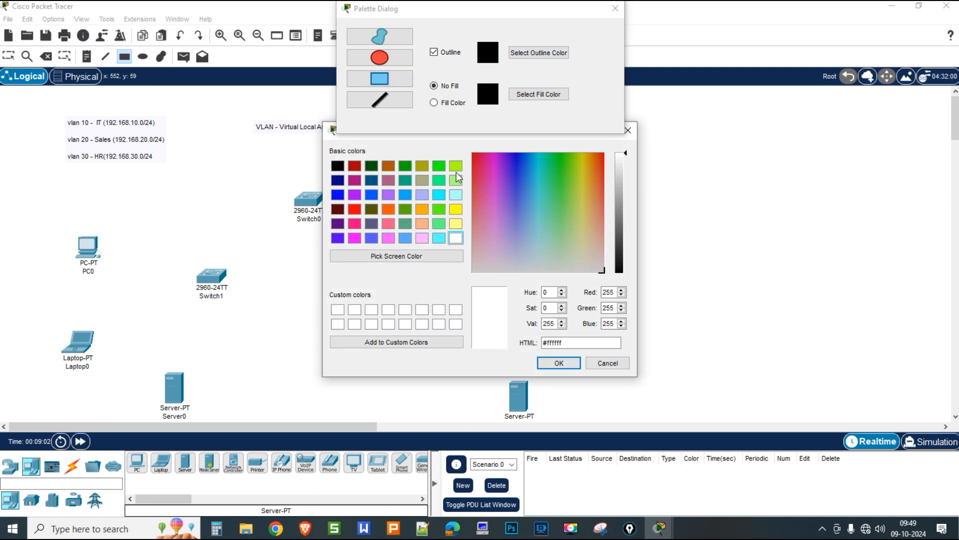
pyautogui.click(439, 166)
pyautogui.click(560, 363)
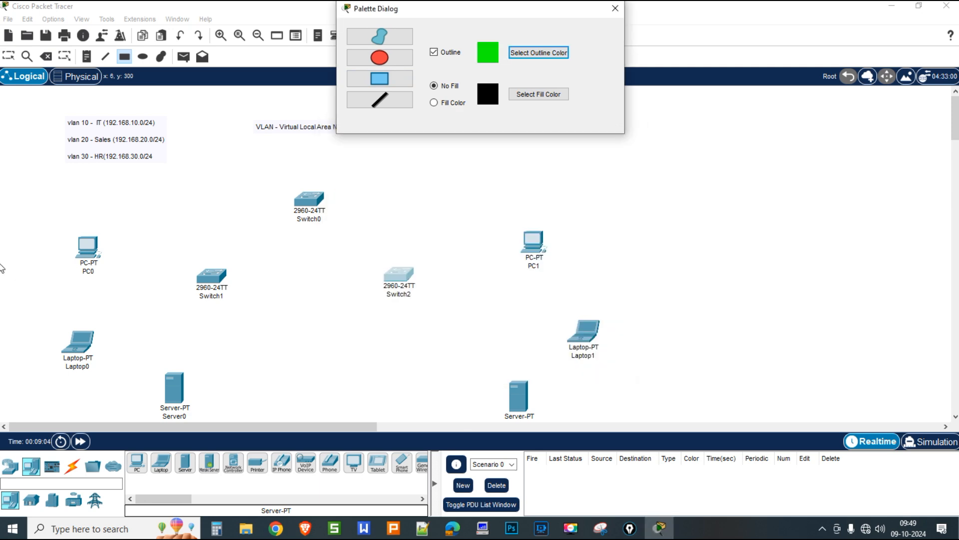
pyautogui.moveTo(52, 215); pyautogui.dragTo(121, 288)
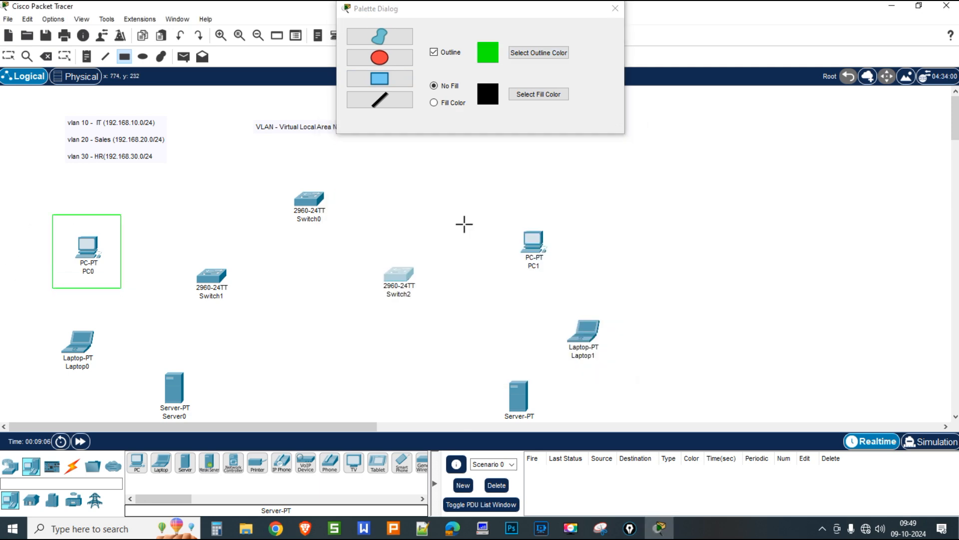
pyautogui.moveTo(502, 209); pyautogui.dragTo(573, 275)
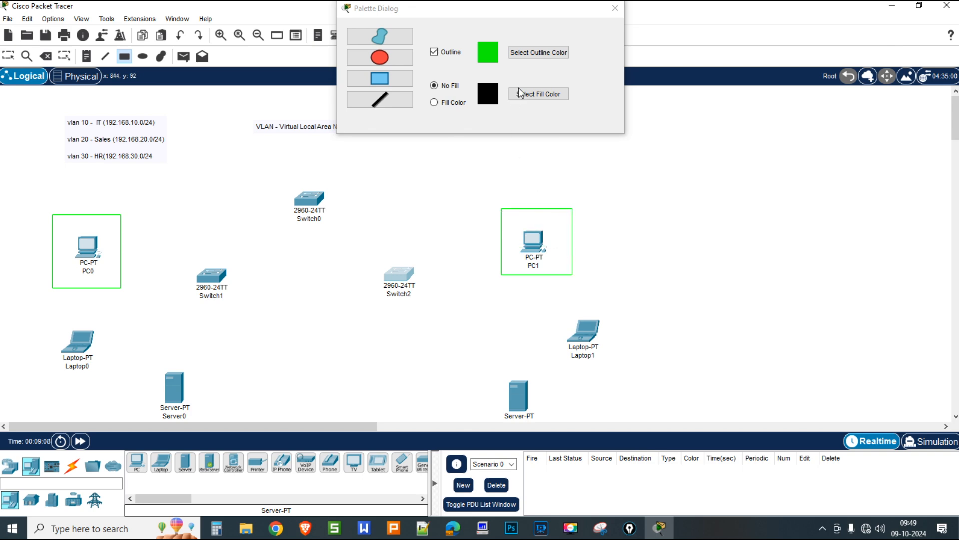
# Change the outline colour to pink (#ff007f) and draw a rectangle around each of the two laptops
pyautogui.click(524, 54)
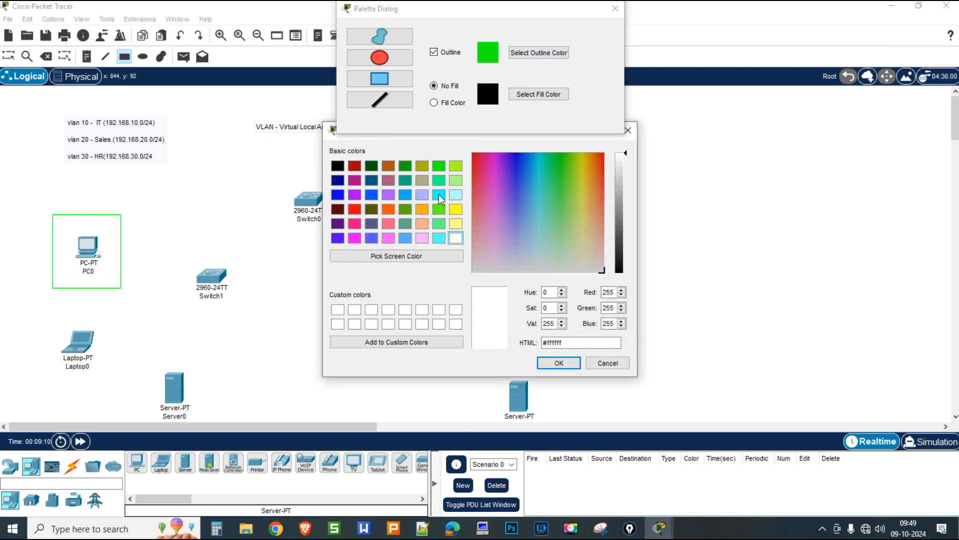
pyautogui.click(358, 226)
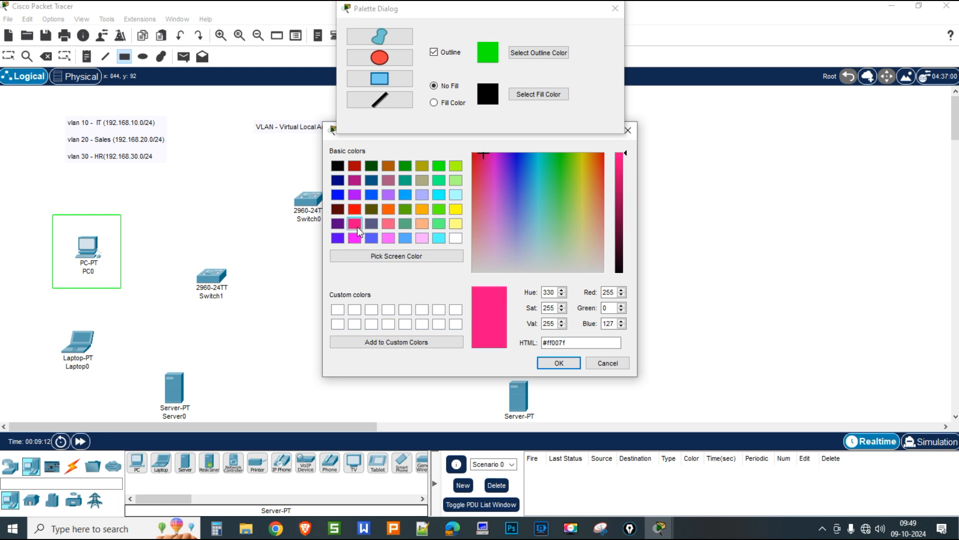
pyautogui.click(559, 363)
pyautogui.moveTo(43, 315); pyautogui.dragTo(110, 376)
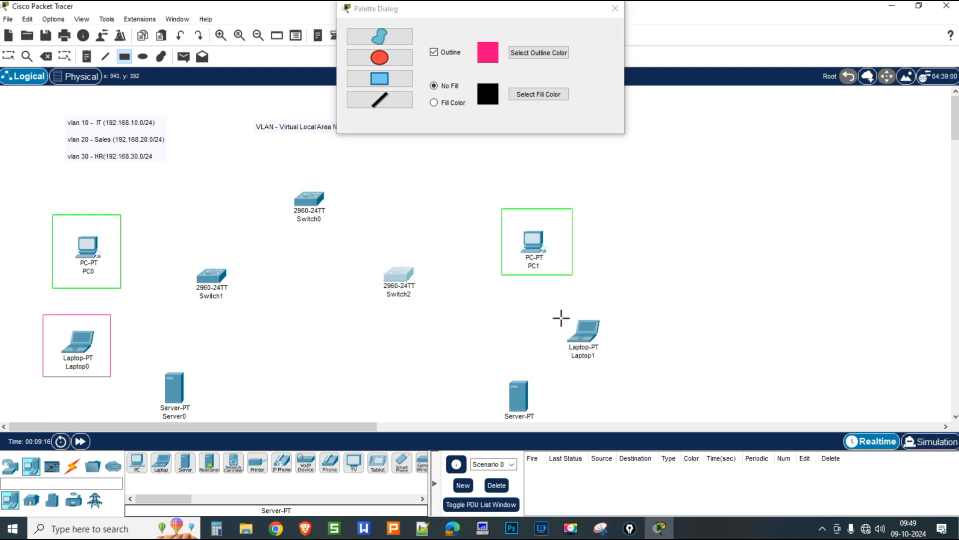
pyautogui.moveTo(557, 304); pyautogui.dragTo(628, 364)
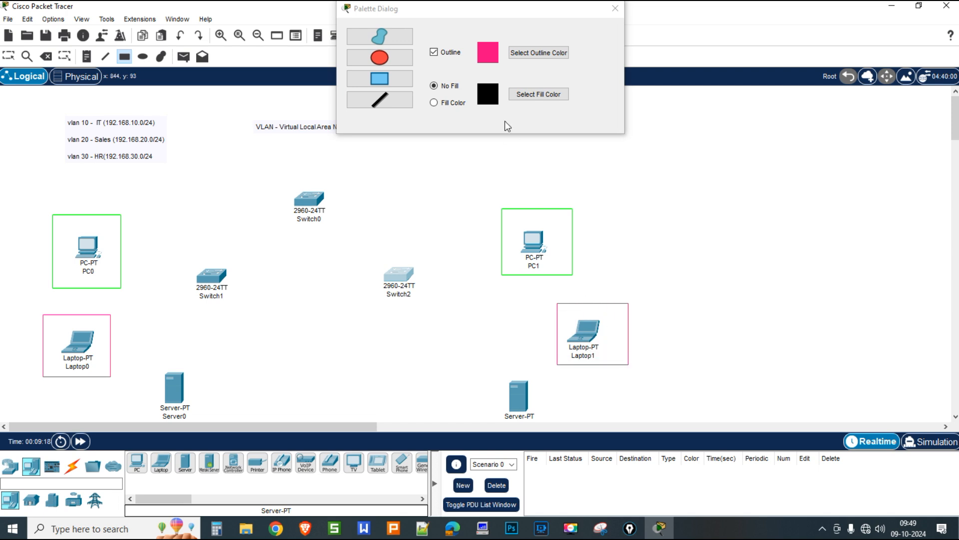
# Change the outline colour to yellow and draw a rectangle around each of the two servers
pyautogui.click(525, 53)
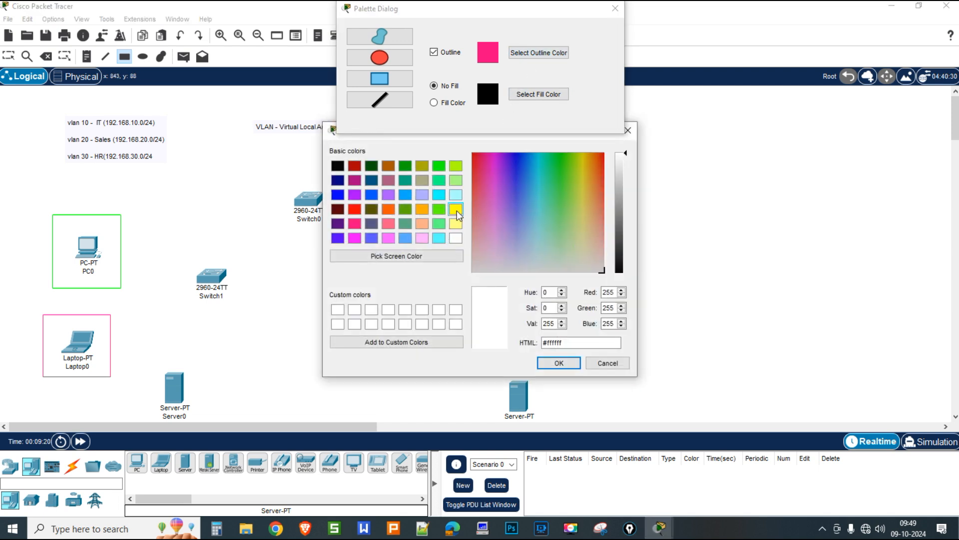
pyautogui.click(457, 214)
pyautogui.click(558, 363)
pyautogui.moveTo(143, 352); pyautogui.dragTo(211, 420)
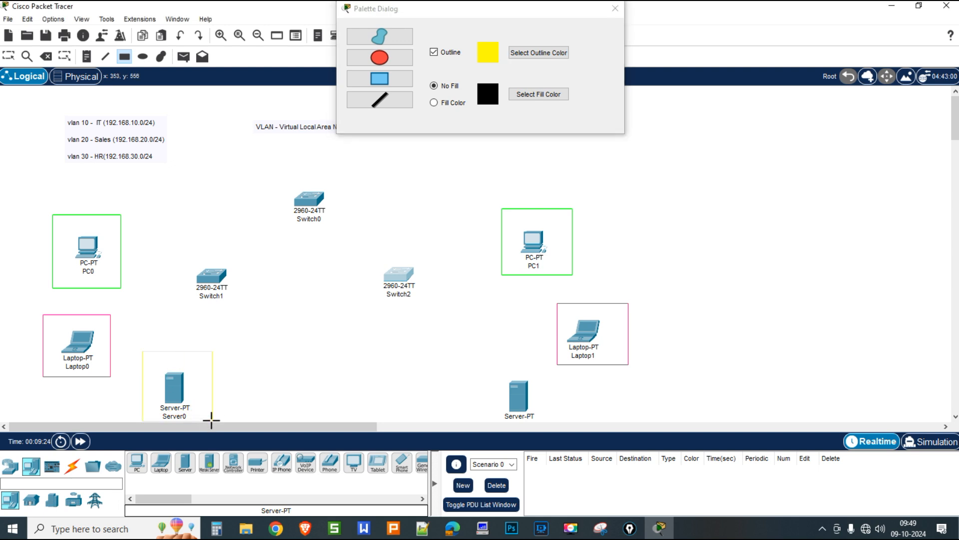
pyautogui.moveTo(474, 357)
pyautogui.mouseDown()
pyautogui.moveTo(537, 424)
pyautogui.moveTo(545, 419)
pyautogui.mouseUp()
pyautogui.click(615, 9)
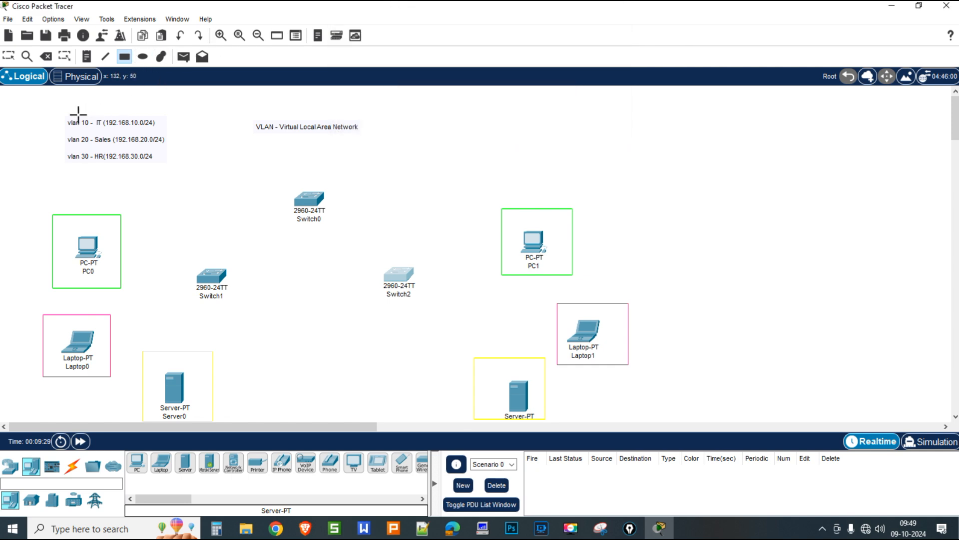
# Label the boxes of PC0, Laptop0 and Server0 with notes reading VLAN-10, VLAN-20 and VLAN-30
pyautogui.click(87, 57)
pyautogui.click(60, 203)
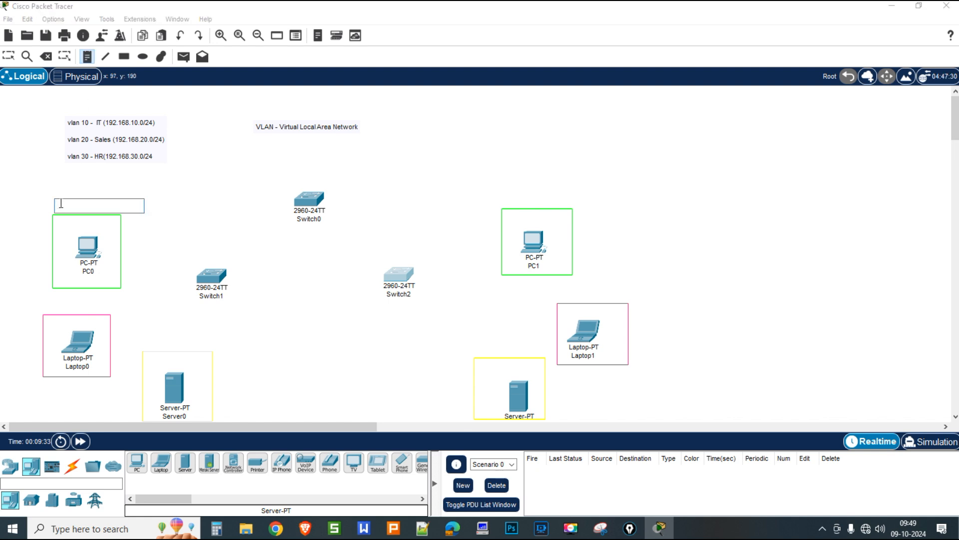
pyautogui.write('VLAN-10')
pyautogui.click(56, 314)
pyautogui.write('V')
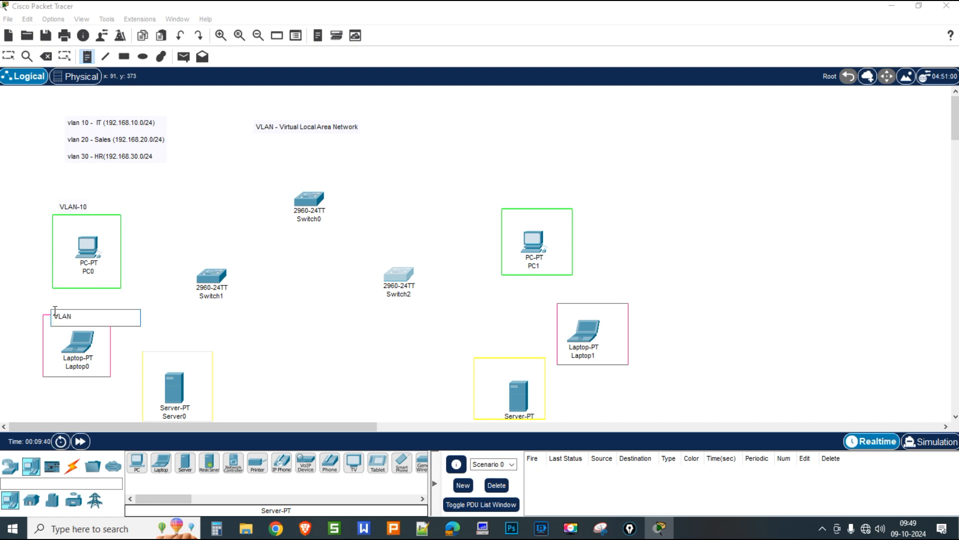
pyautogui.click(161, 353)
pyautogui.write('VLAN-30')
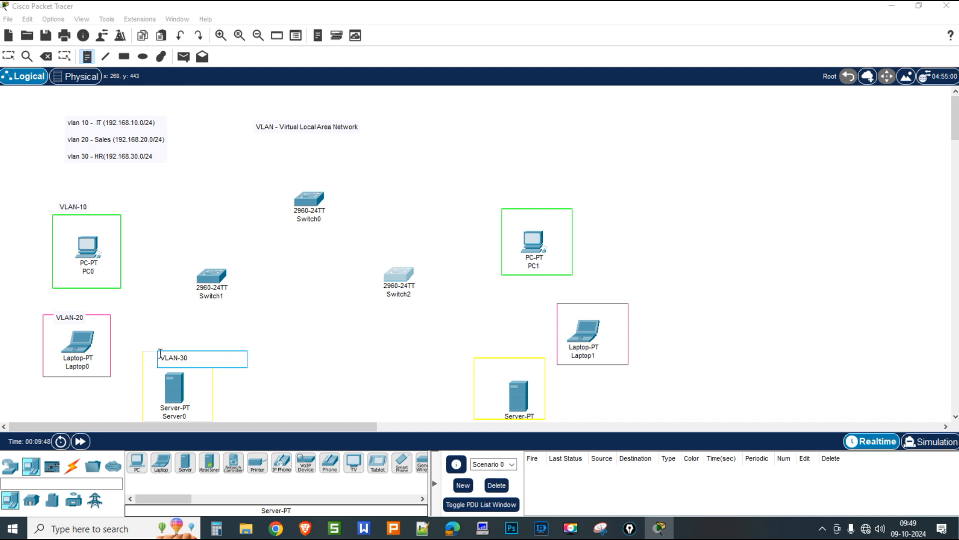
# Label the boxes of the second server, Laptop1 and PC1 with notes reading VLAN-30, VLAN-20 and VLAN -10
pyautogui.click(490, 357)
pyautogui.write('VLAN-30')
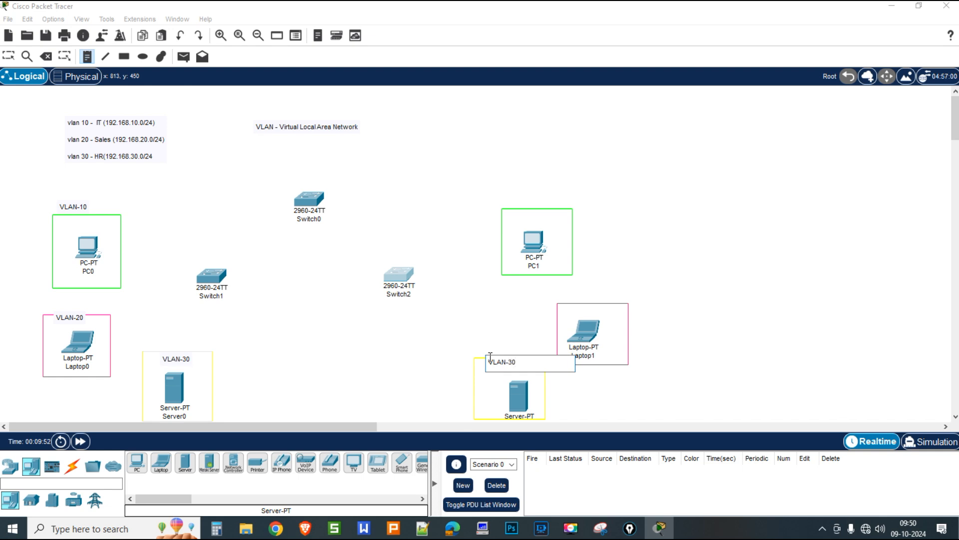
pyautogui.click(578, 302)
pyautogui.write('VLAN-20')
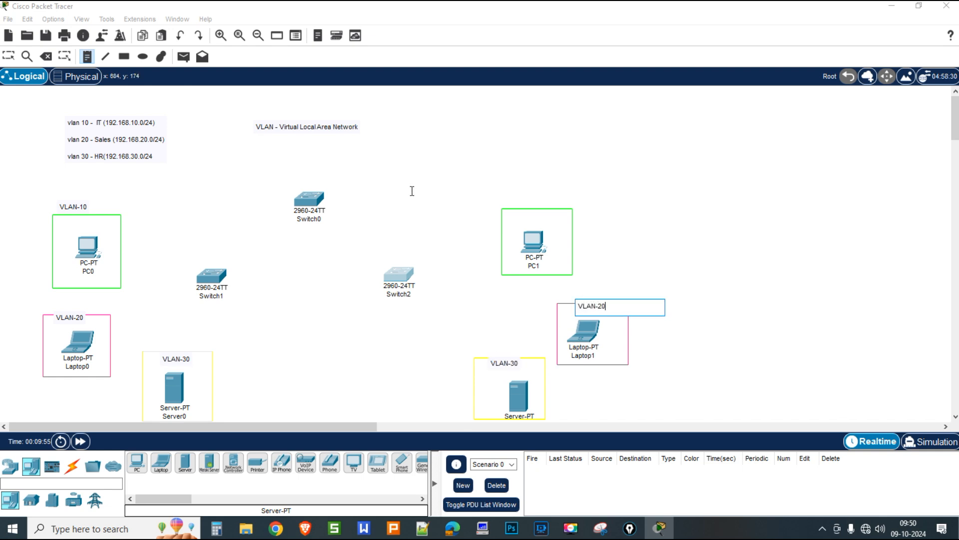
pyautogui.click(546, 209)
pyautogui.write('VLAN -10')
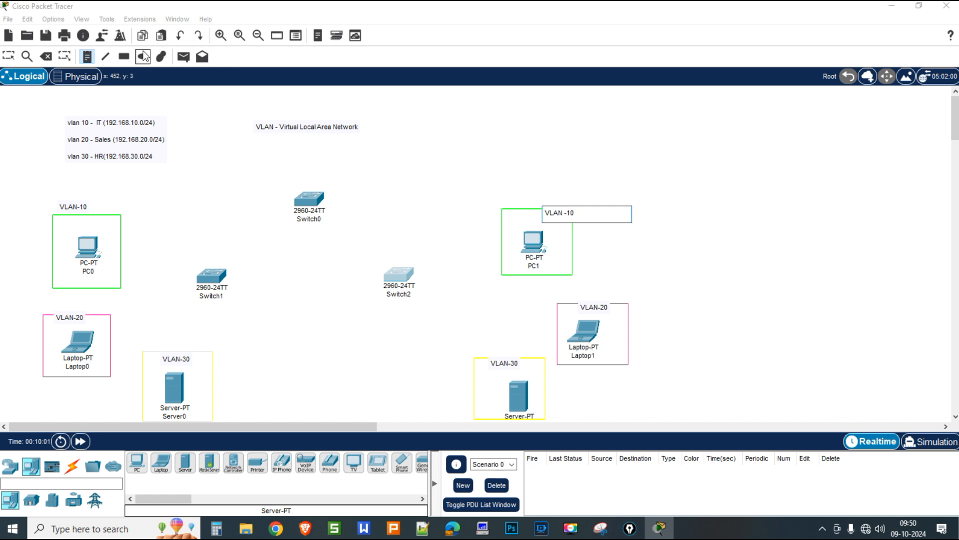
# Connect GigabitEthernet0/1 of Switch1 to GigabitEthernet0/1 of Switch0 with a copper cross-over cable
pyautogui.click(76, 467)
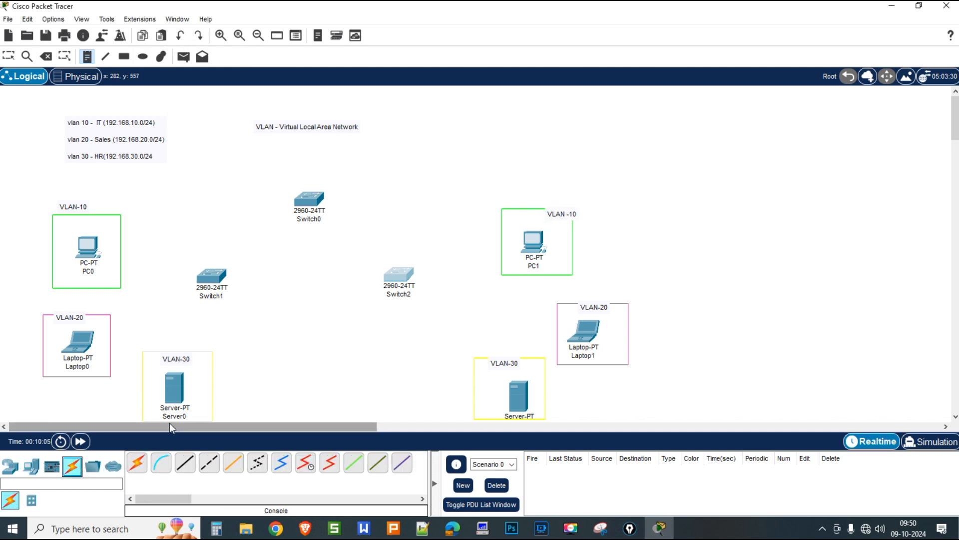
pyautogui.click(212, 465)
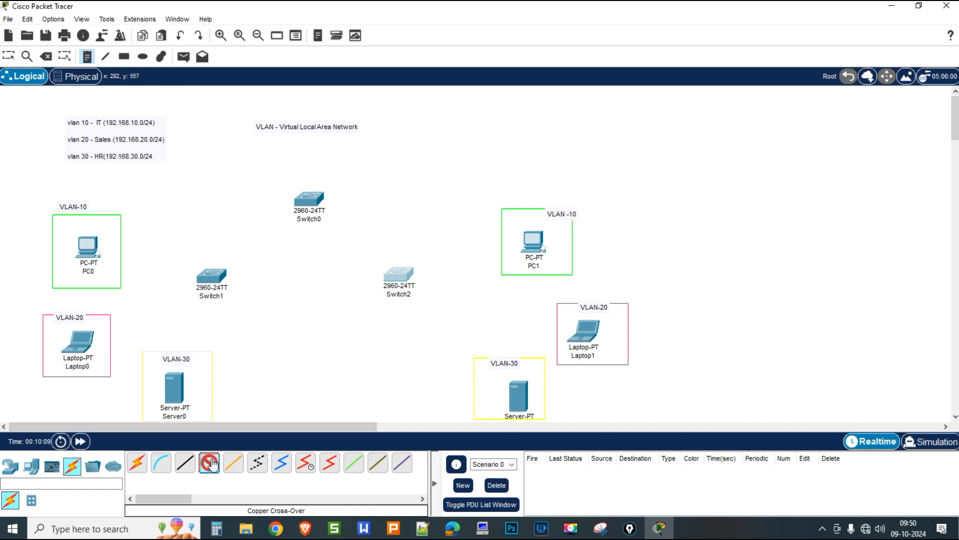
pyautogui.click(225, 286)
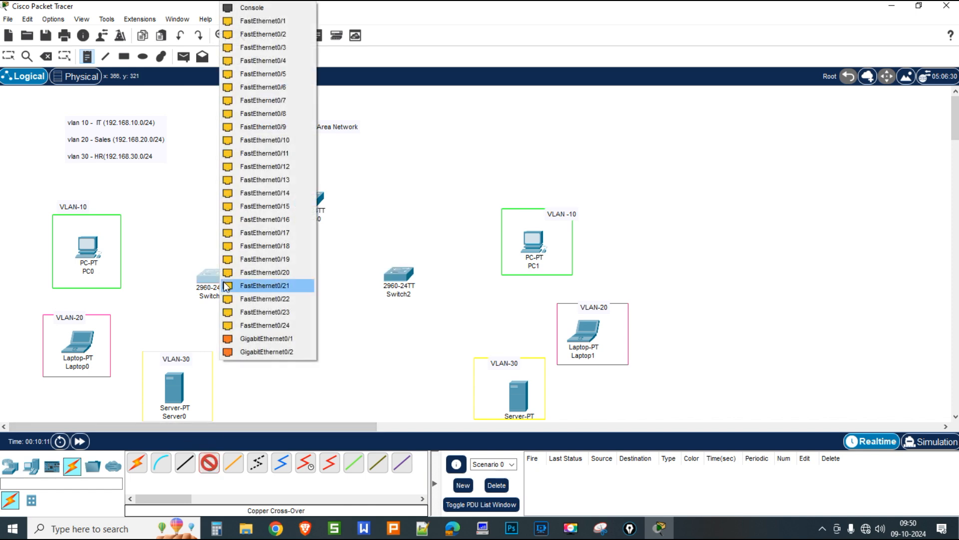
pyautogui.click(240, 338)
pyautogui.click(299, 209)
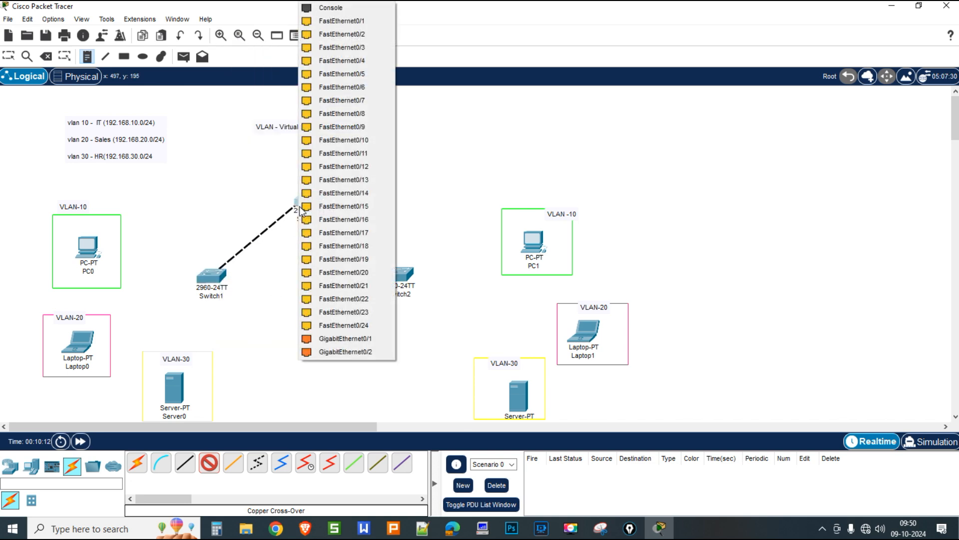
pyautogui.click(331, 338)
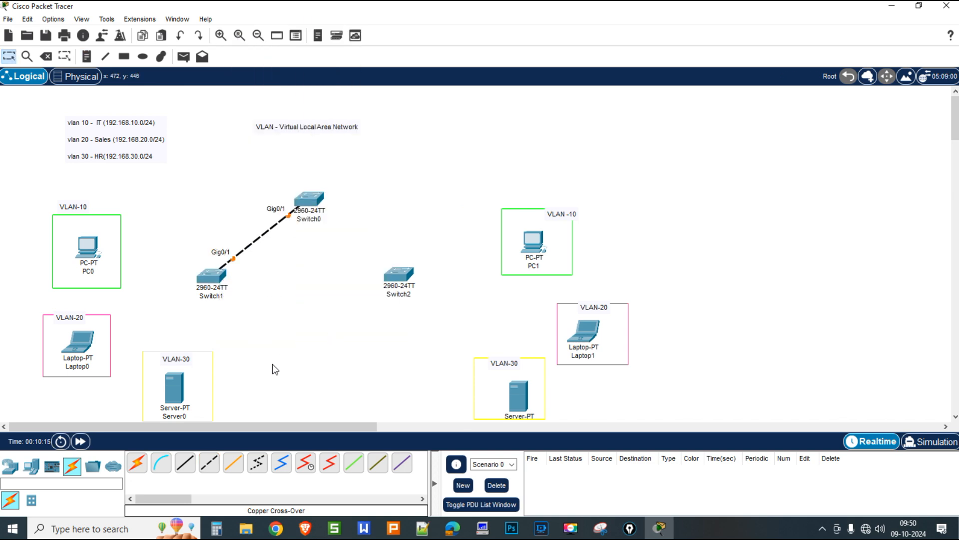
# Connect GigabitEthernet0/2 of Switch0 to GigabitEthernet0/1 of Switch2 with a copper cross-over cable, and shift Switch2 slightly outward
pyautogui.click(207, 467)
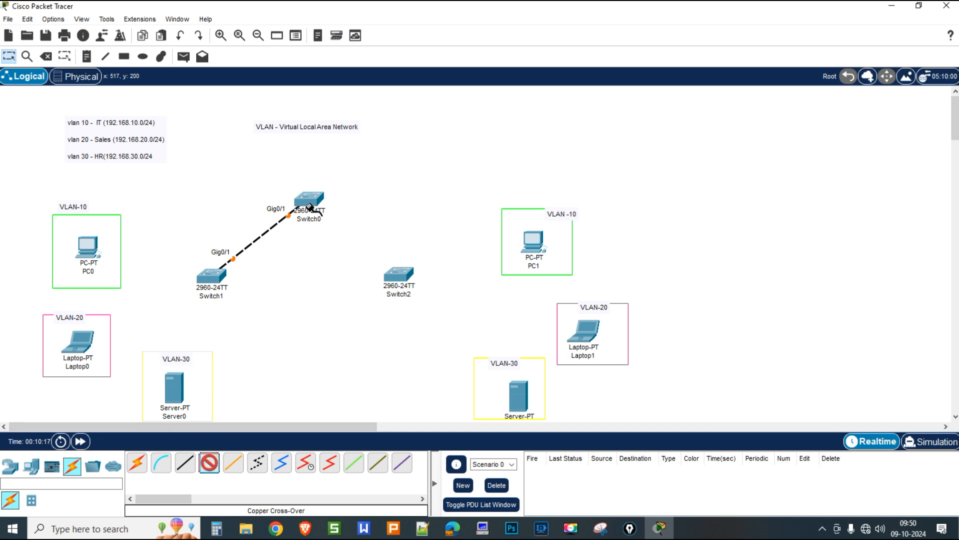
pyautogui.click(309, 201)
pyautogui.click(347, 338)
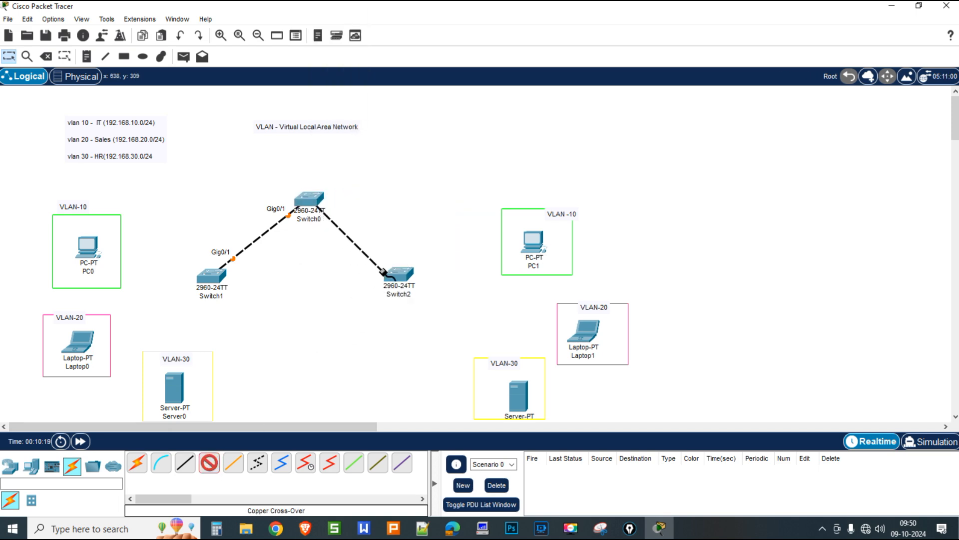
pyautogui.click(396, 274)
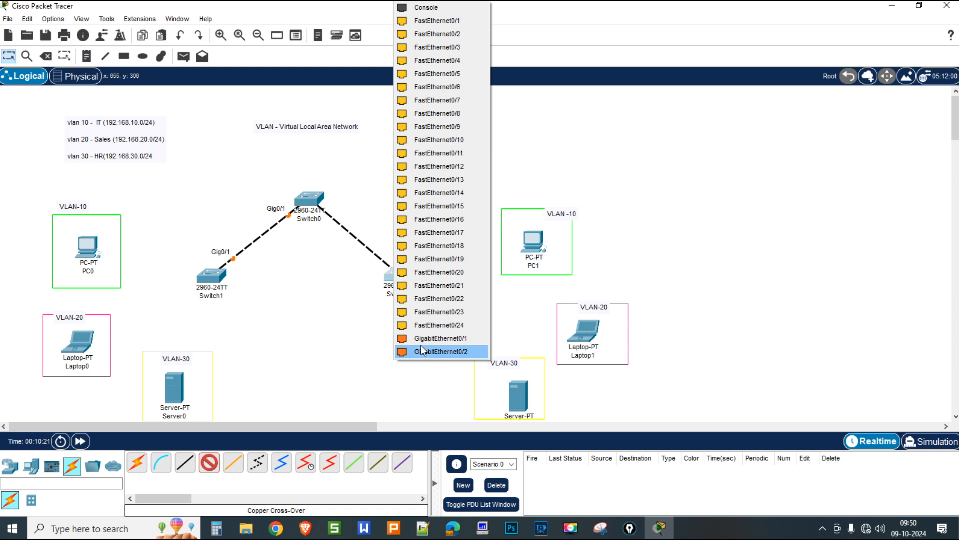
pyautogui.click(420, 338)
pyautogui.moveTo(407, 277); pyautogui.dragTo(426, 280)
# Connect FastEthernet0 of PC0 to FastEthernet0/1 of Switch1 with a copper straight-through cable
pyautogui.click(193, 468)
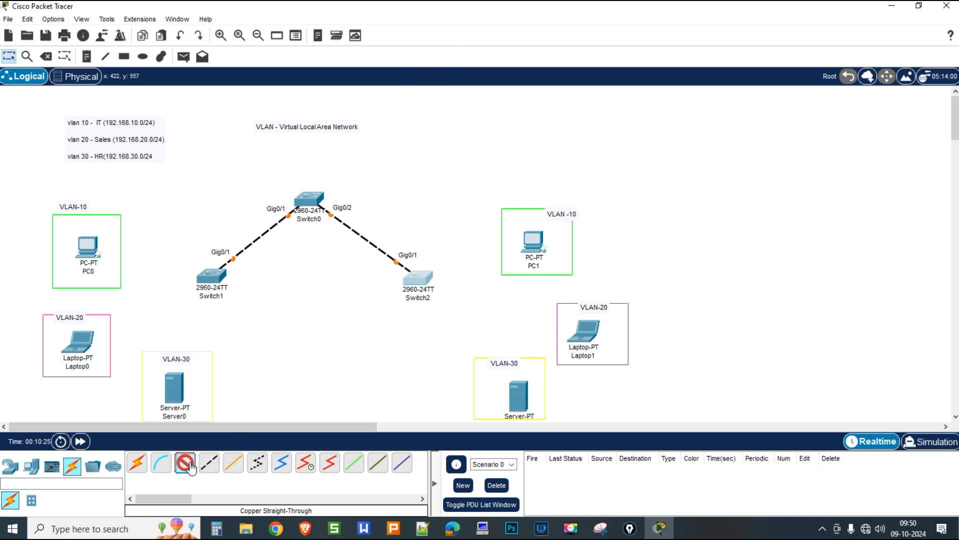
pyautogui.click(92, 246)
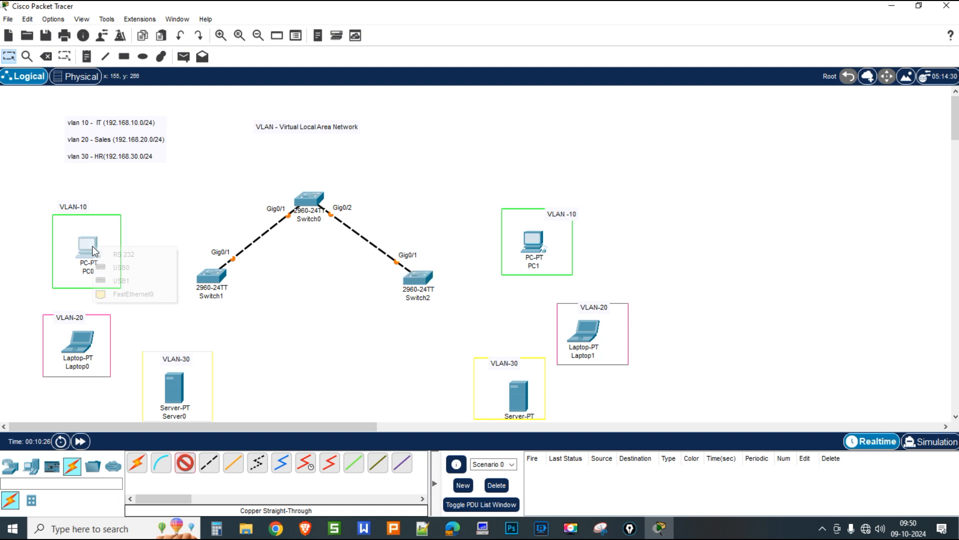
pyautogui.click(133, 294)
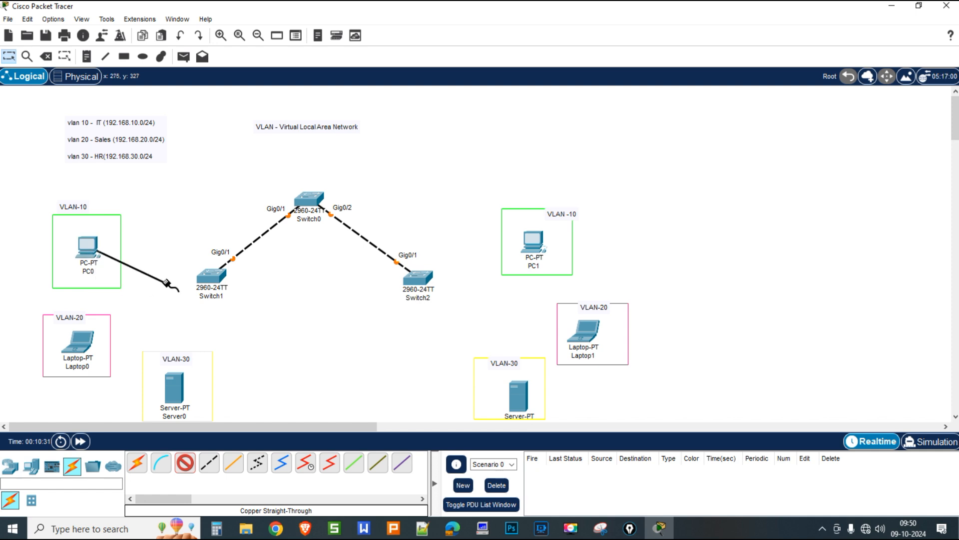
pyautogui.click(203, 275)
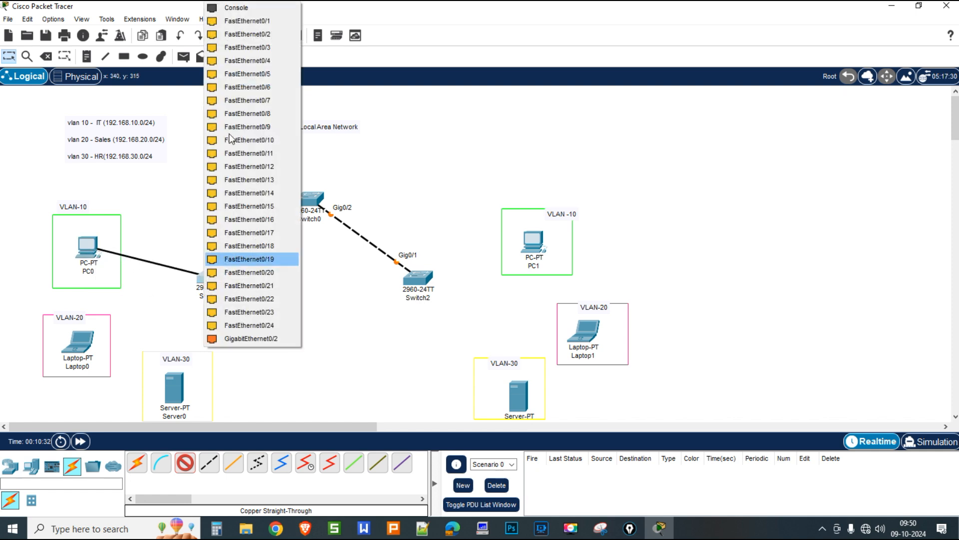
pyautogui.click(240, 20)
# Connect FastEthernet0 of Laptop0 to FastEthernet0/9 of Switch1 with a copper straight-through cable
pyautogui.click(185, 463)
pyautogui.click(78, 345)
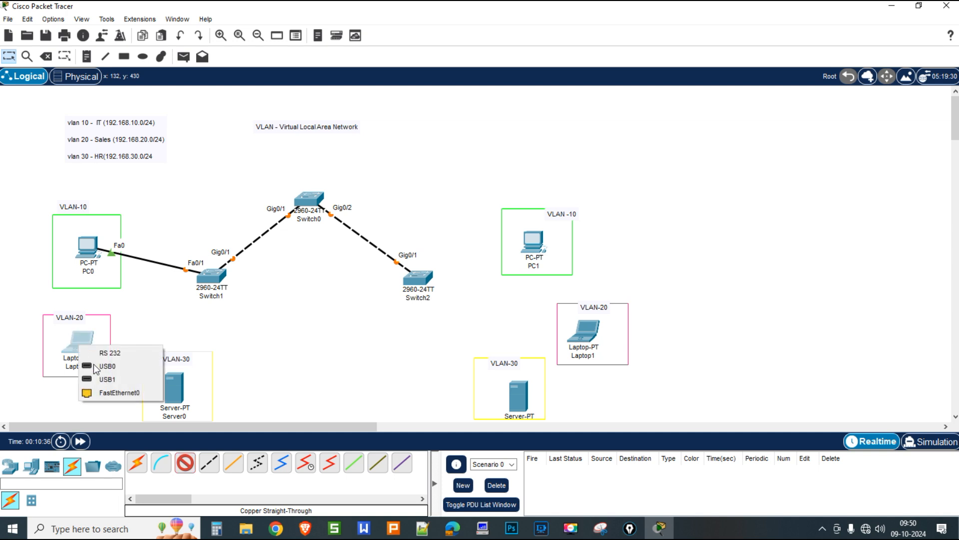
pyautogui.click(109, 392)
pyautogui.click(200, 282)
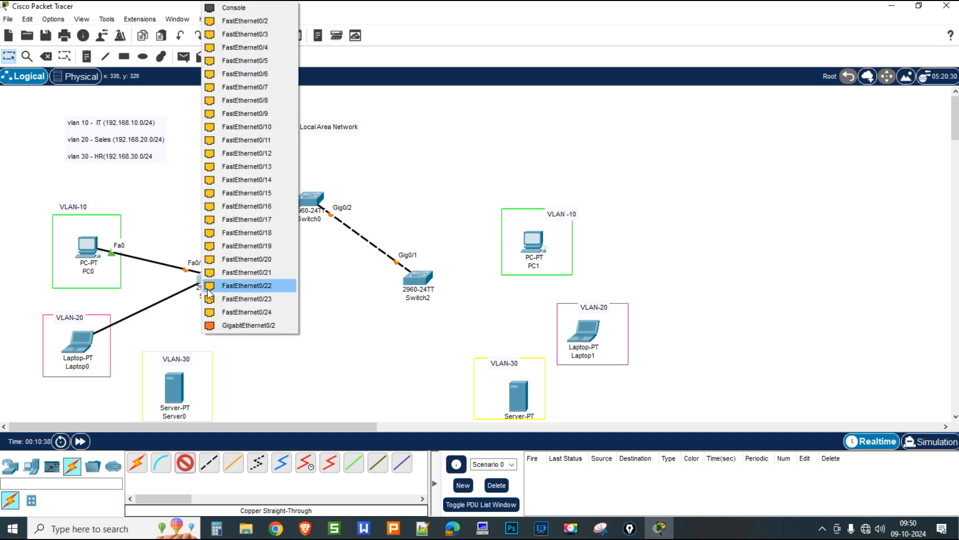
pyautogui.click(256, 114)
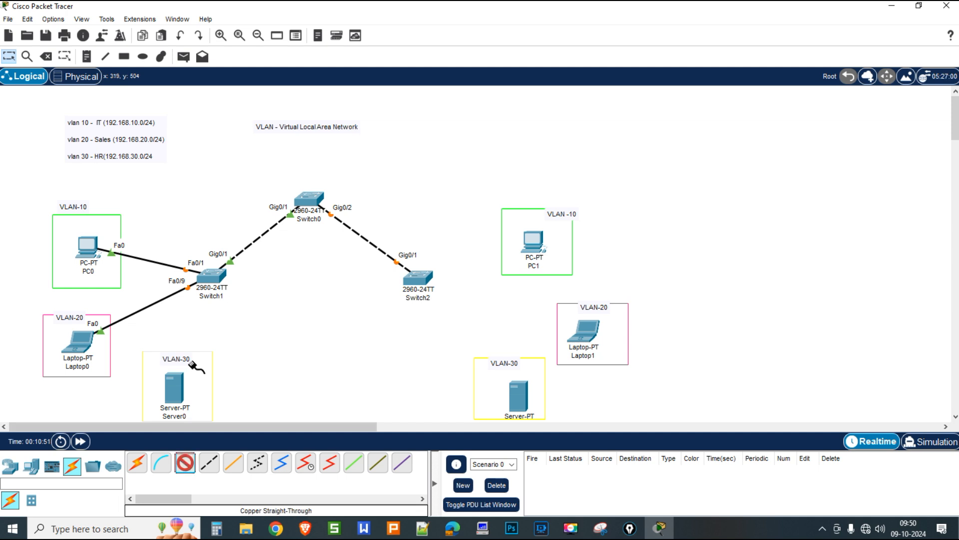
# Connect FastEthernet0 of Server0 to FastEthernet0/17 of Switch1 with a copper straight-through cable, and shift PC0 slightly higher in its box
pyautogui.click(179, 386)
pyautogui.click(205, 389)
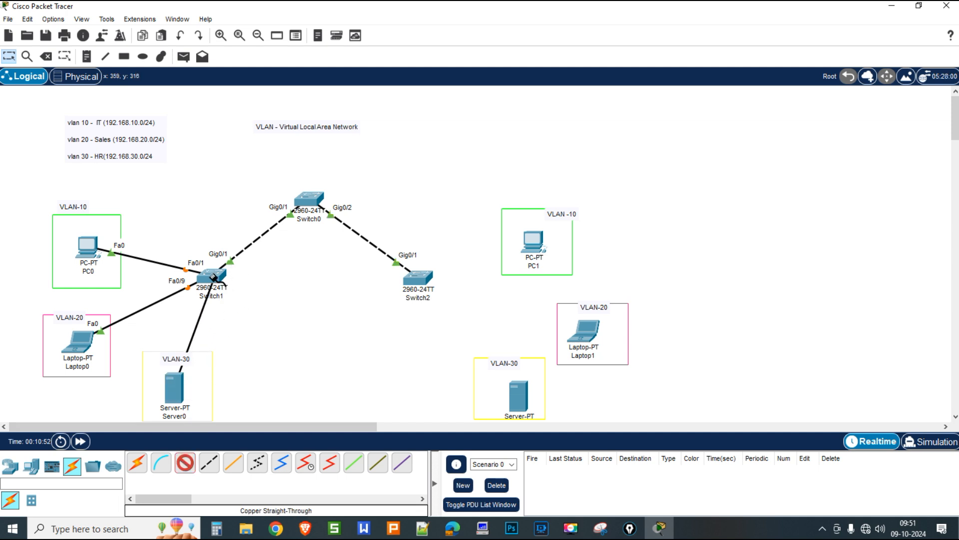
pyautogui.click(213, 277)
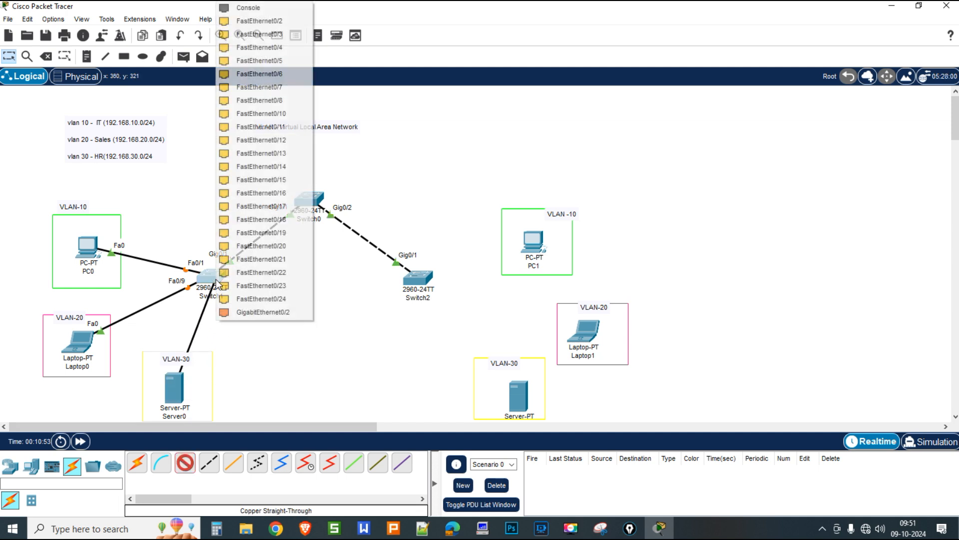
pyautogui.click(282, 207)
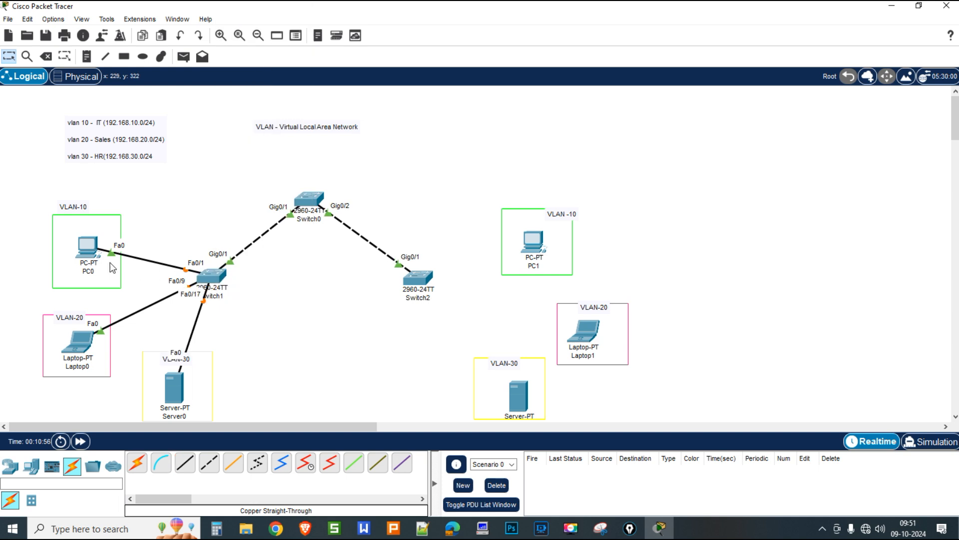
pyautogui.moveTo(100, 248); pyautogui.dragTo(99, 237)
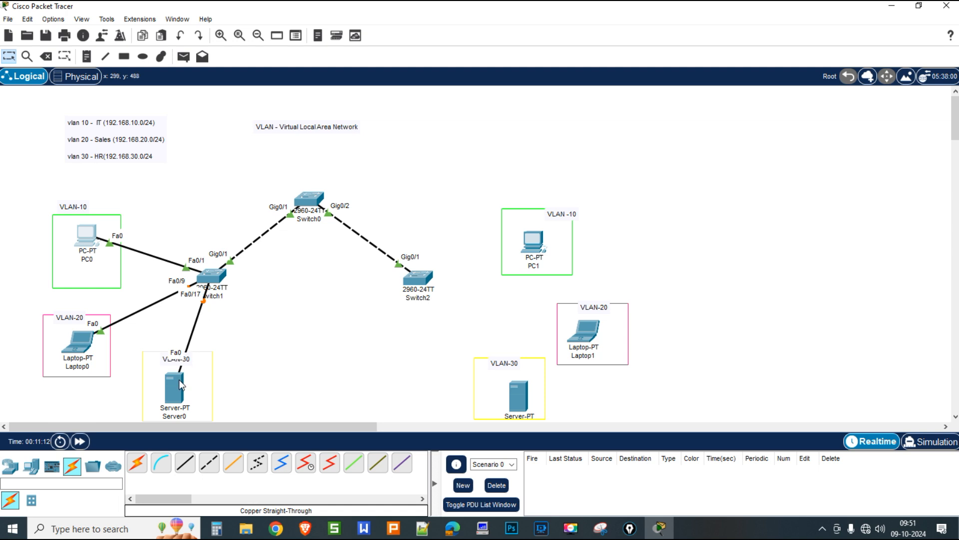
# Connect FastEthernet0/1 of Switch2 to FastEthernet0 of PC1 with a copper straight-through cable
pyautogui.click(185, 463)
pyautogui.click(420, 280)
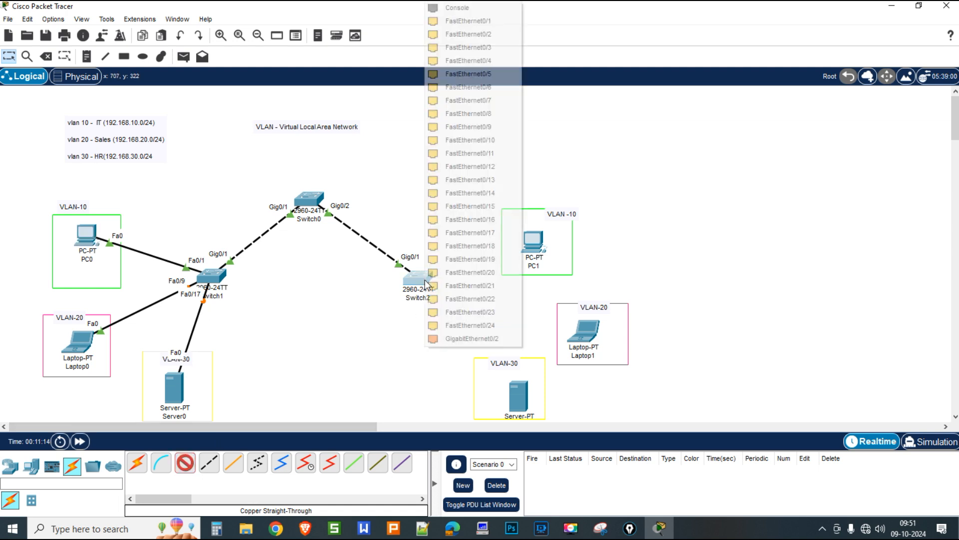
pyautogui.click(469, 21)
pyautogui.click(535, 241)
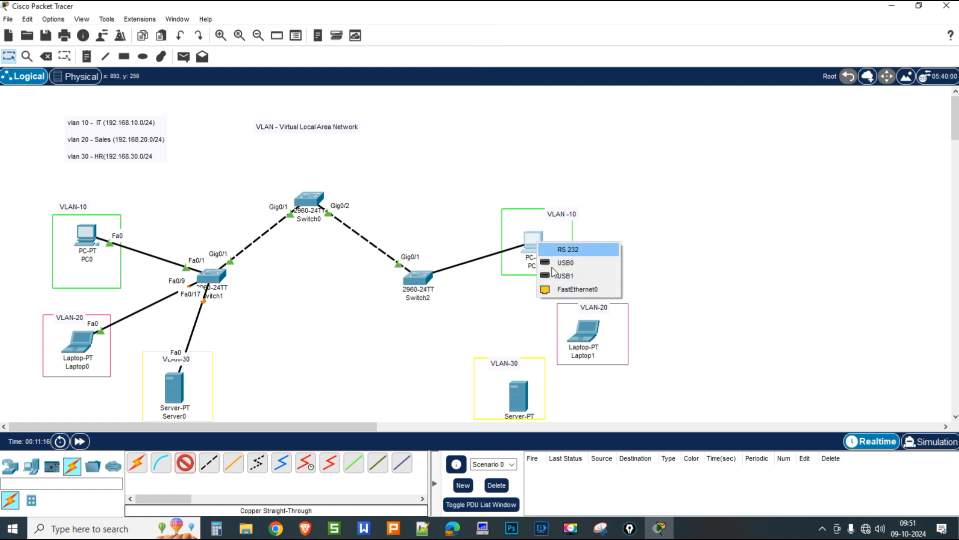
pyautogui.click(558, 290)
# Connect FastEthernet0/9 of Switch2 to FastEthernet0 of Laptop1 with a copper straight-through cable
pyautogui.click(185, 463)
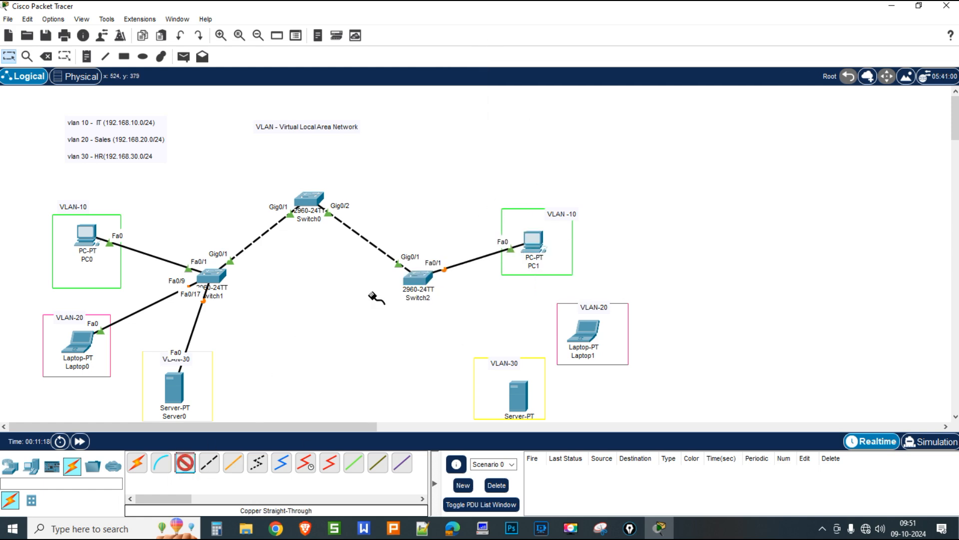
pyautogui.click(418, 283)
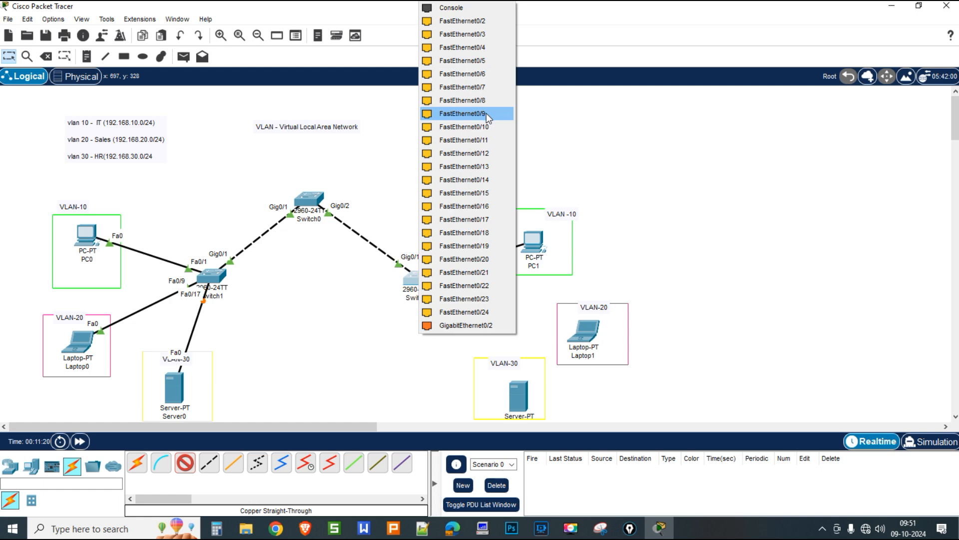
pyautogui.click(470, 106)
pyautogui.click(580, 330)
pyautogui.click(639, 378)
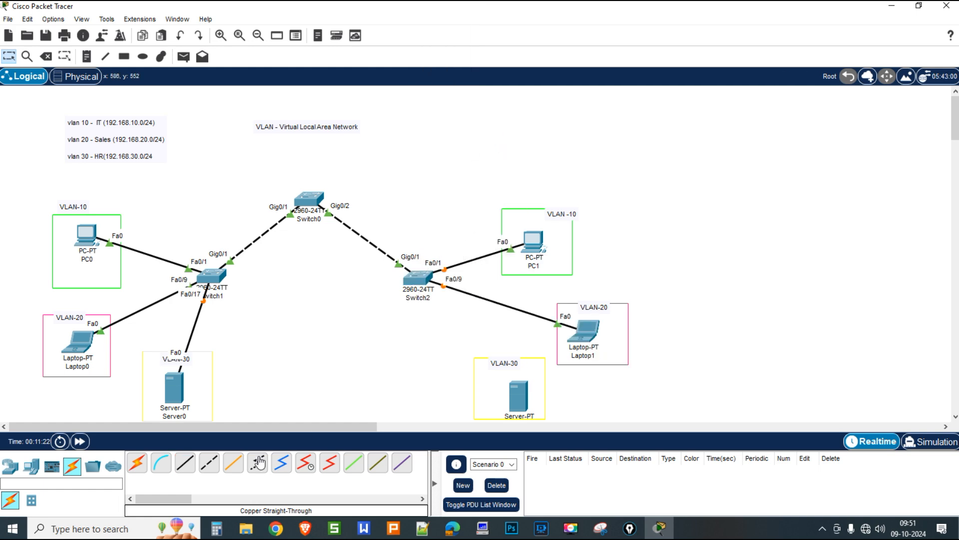
# Connect FastEthernet0/17 of Switch2 to FastEthernet0 of the second VLAN-30 server with a copper straight-through cable
pyautogui.click(185, 462)
pyautogui.click(417, 279)
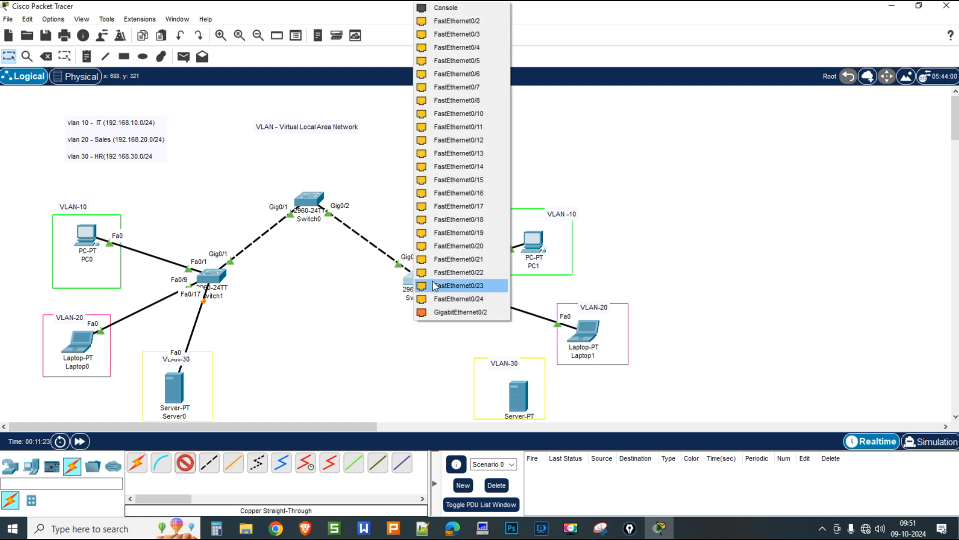
pyautogui.click(472, 206)
pyautogui.click(517, 407)
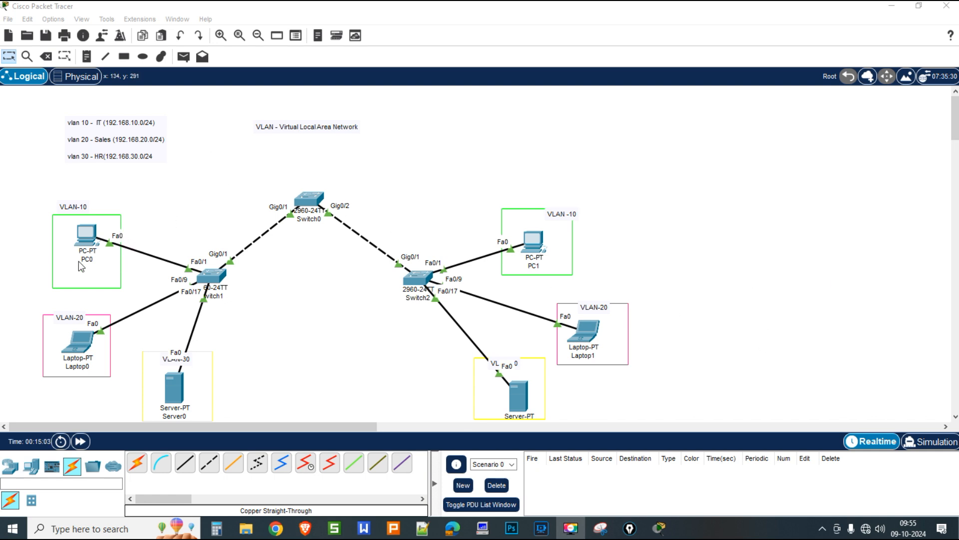
# Give PC0 the static IPv4 address 192.168.10.3 with subnet mask 255.255.255.0, and close its configuration window
pyautogui.click(88, 235)
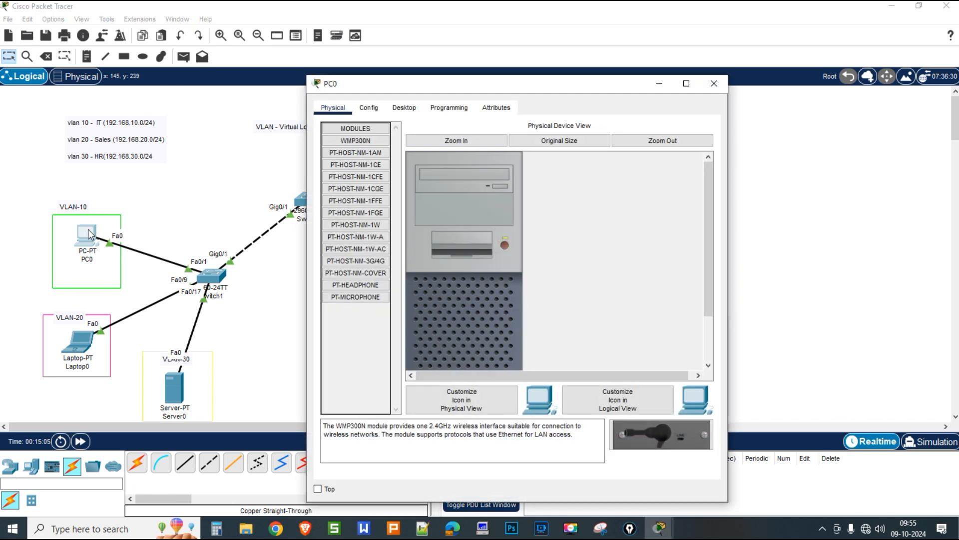
pyautogui.click(401, 108)
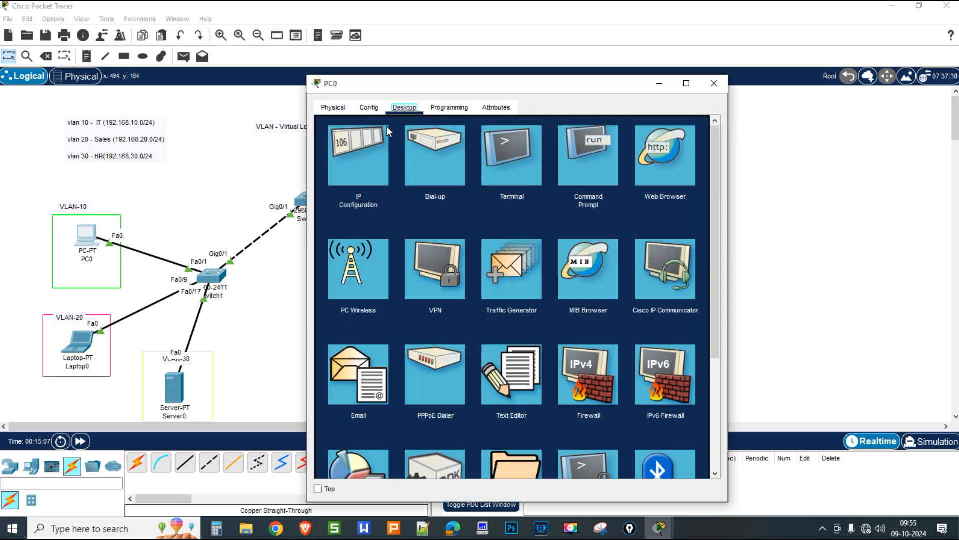
pyautogui.click(374, 138)
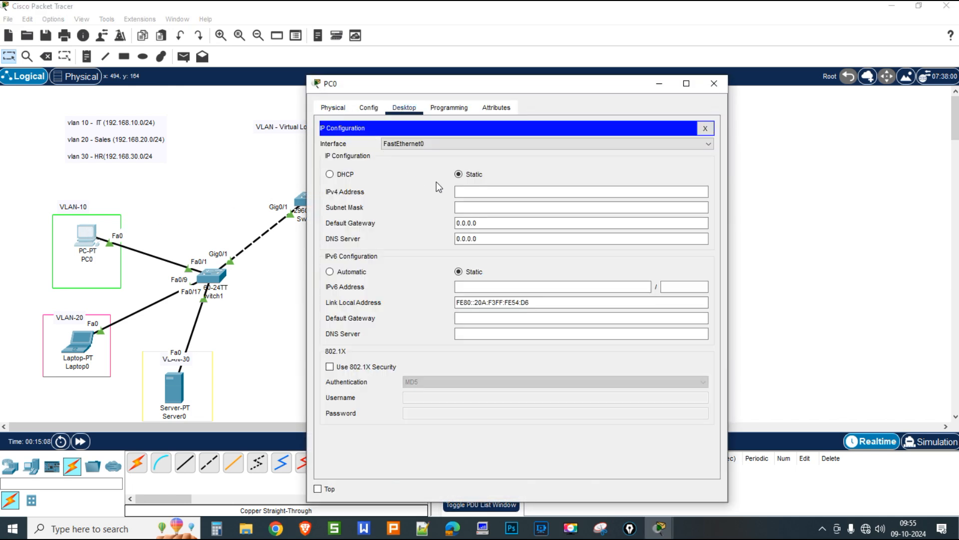
pyautogui.click(460, 194)
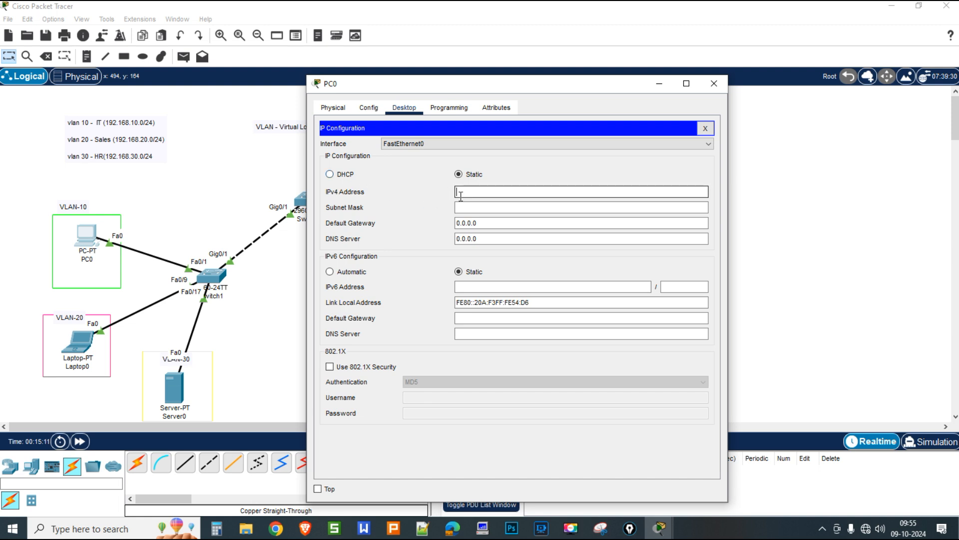
pyautogui.write('192.168.10.3')
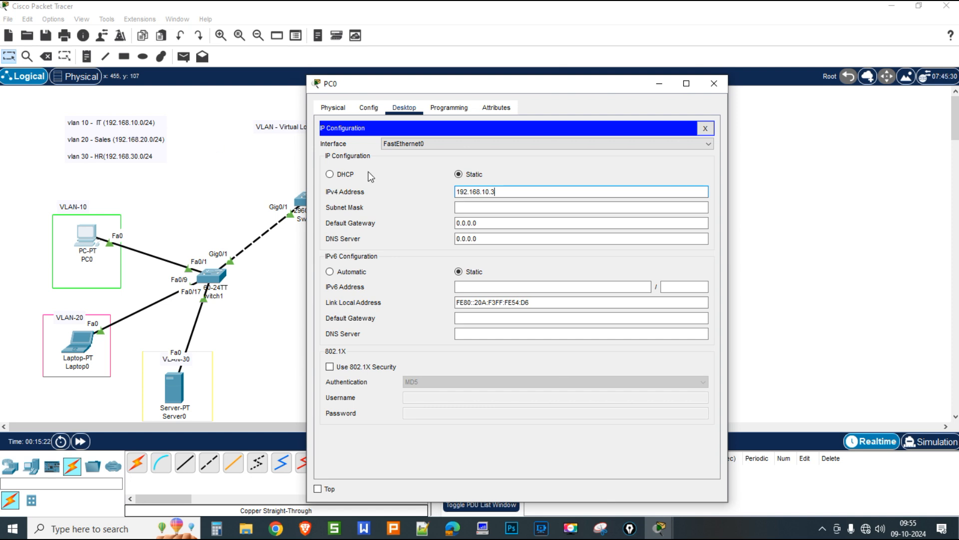
pyautogui.click(481, 207)
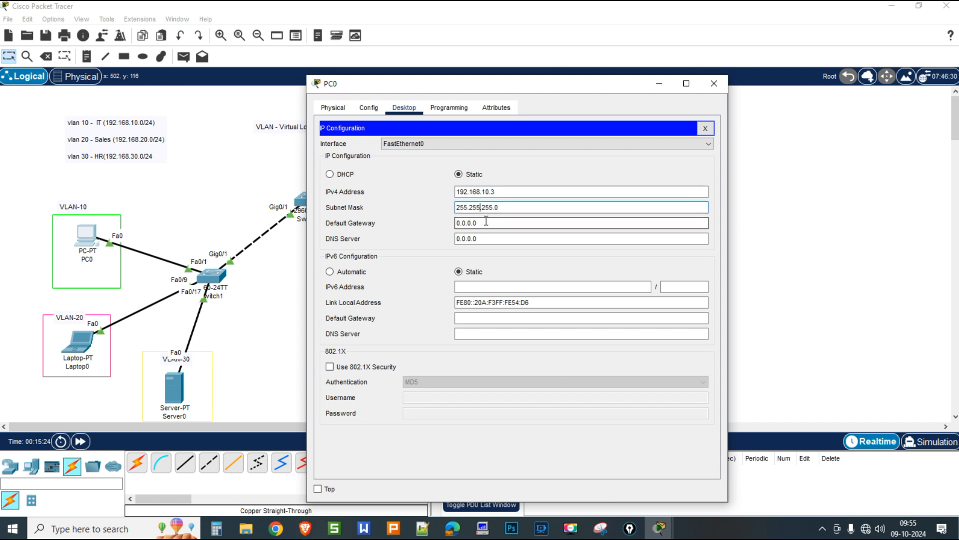
pyautogui.hotkey('shift', 'Tab')
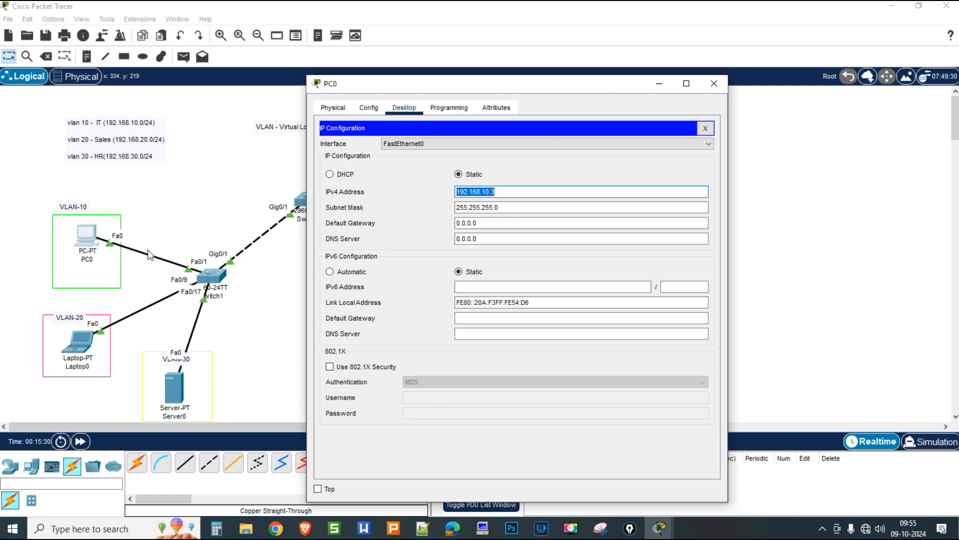
pyautogui.click(713, 83)
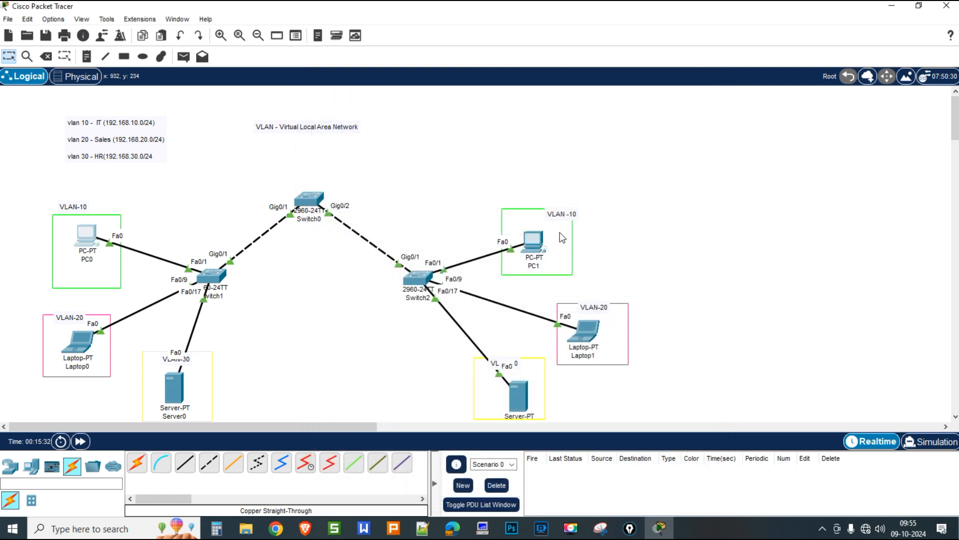
# Give PC1 the static IPv4 address 192.168.10.4 with its default subnet mask, and close its configuration window
pyautogui.click(541, 244)
pyautogui.click(405, 109)
pyautogui.click(370, 144)
pyautogui.click(500, 193)
pyautogui.write('192.168.10.2')
pyautogui.moveTo(498, 196); pyautogui.dragTo(493, 197)
pyautogui.write('4')
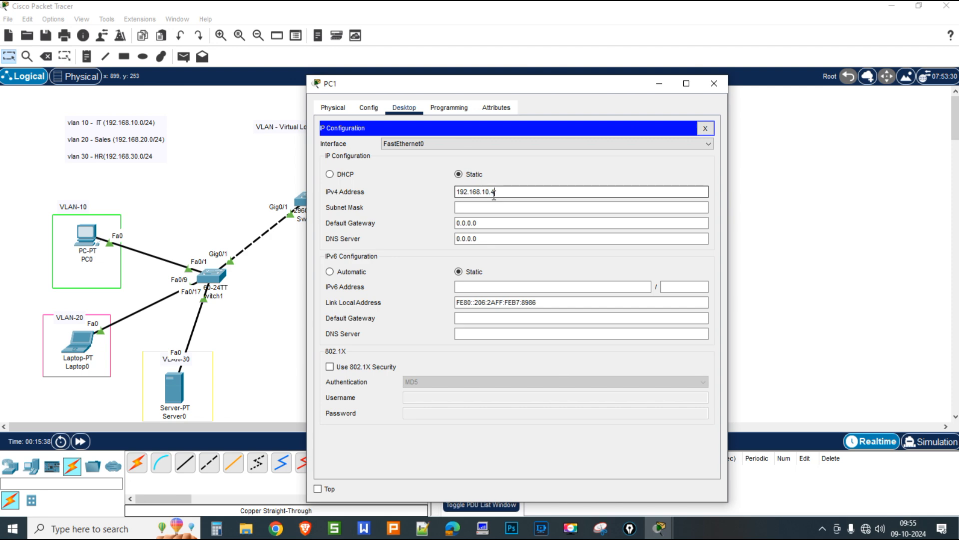
pyautogui.click(493, 207)
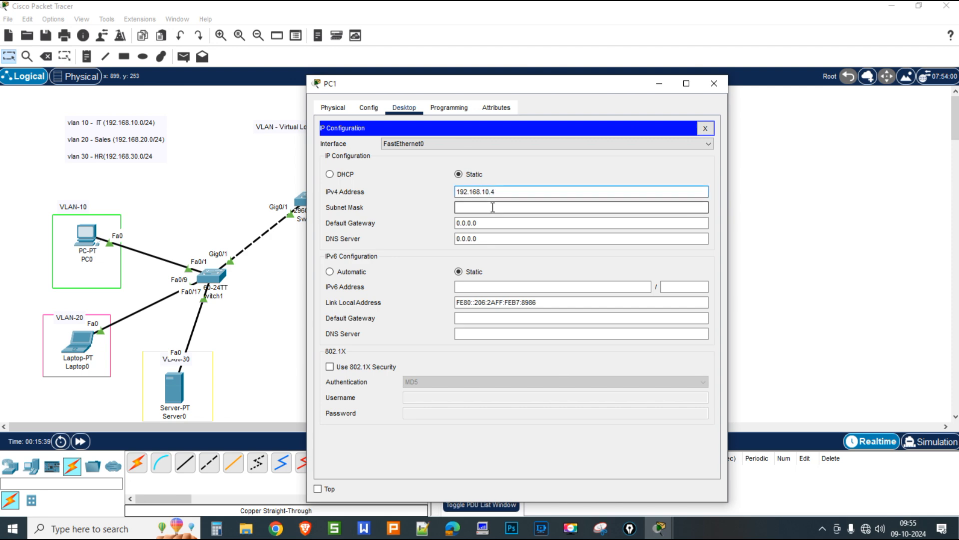
pyautogui.click(711, 82)
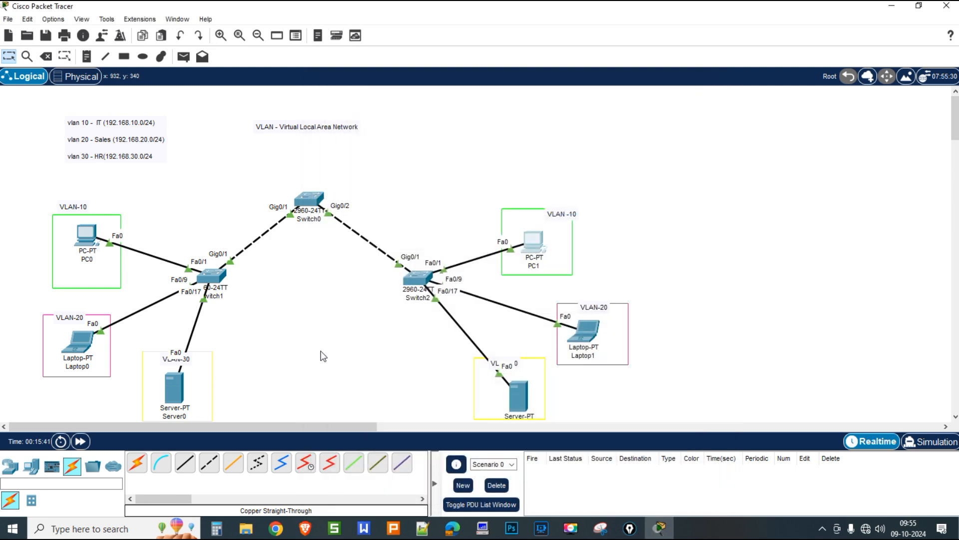
# Give Laptop0 the static IPv4 address 192.168.20.3 with subnet mask 255.255.255.0, and close its configuration window
pyautogui.click(82, 350)
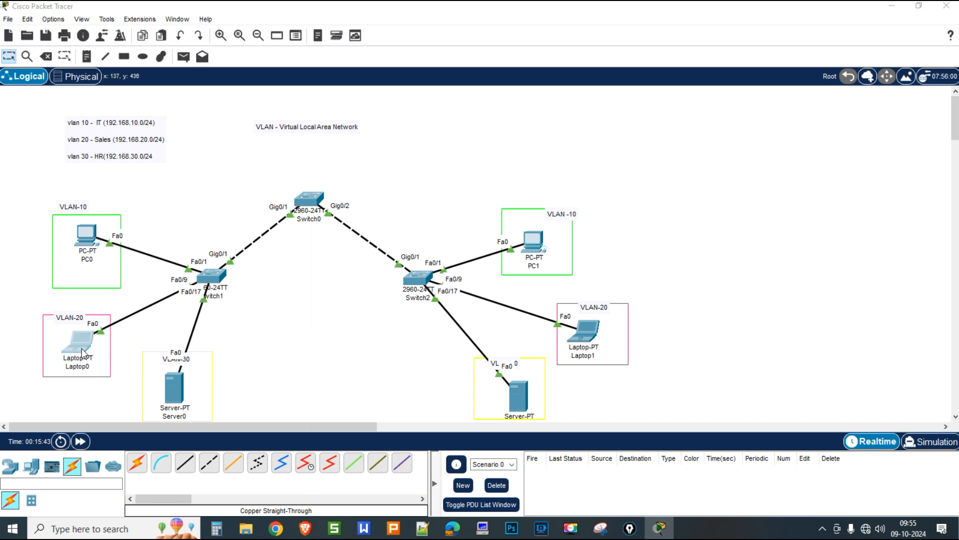
pyautogui.click(398, 109)
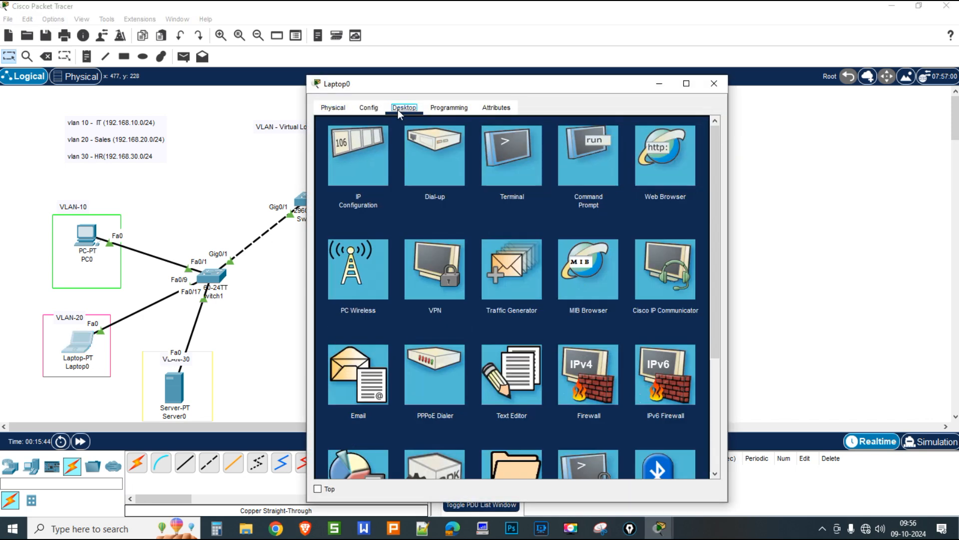
pyautogui.click(346, 163)
pyautogui.click(471, 192)
pyautogui.write('192.168.10.3')
pyautogui.moveTo(481, 192); pyautogui.dragTo(487, 192)
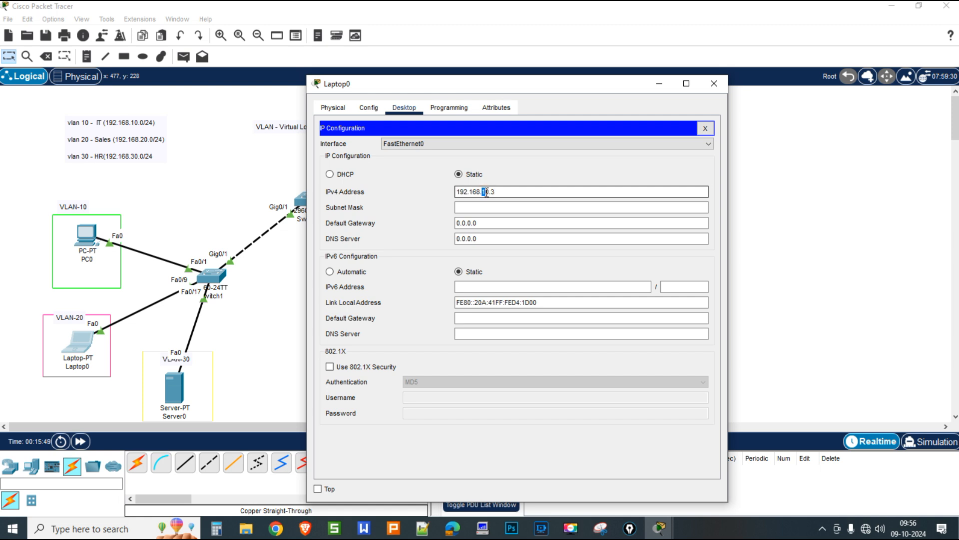
pyautogui.write('2')
pyautogui.click(497, 207)
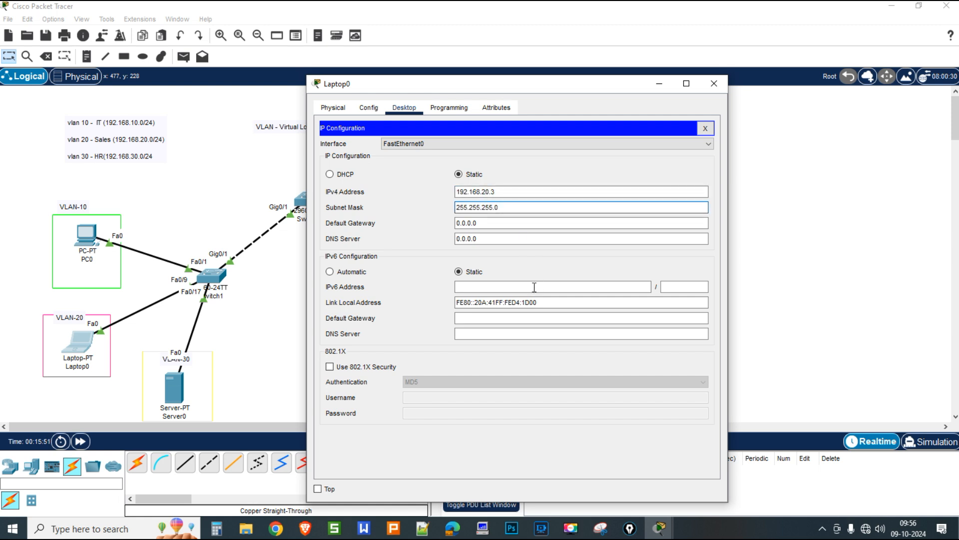
pyautogui.click(713, 84)
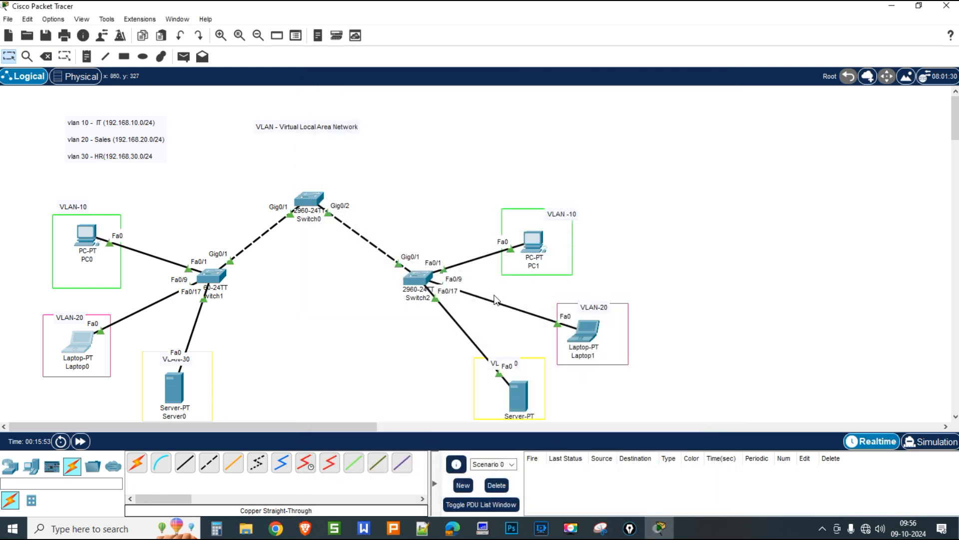
# Give Laptop1 the static IPv4 address 192.168.20.4 with its default subnet mask, and close its configuration window
pyautogui.click(591, 325)
pyautogui.click(413, 111)
pyautogui.click(360, 152)
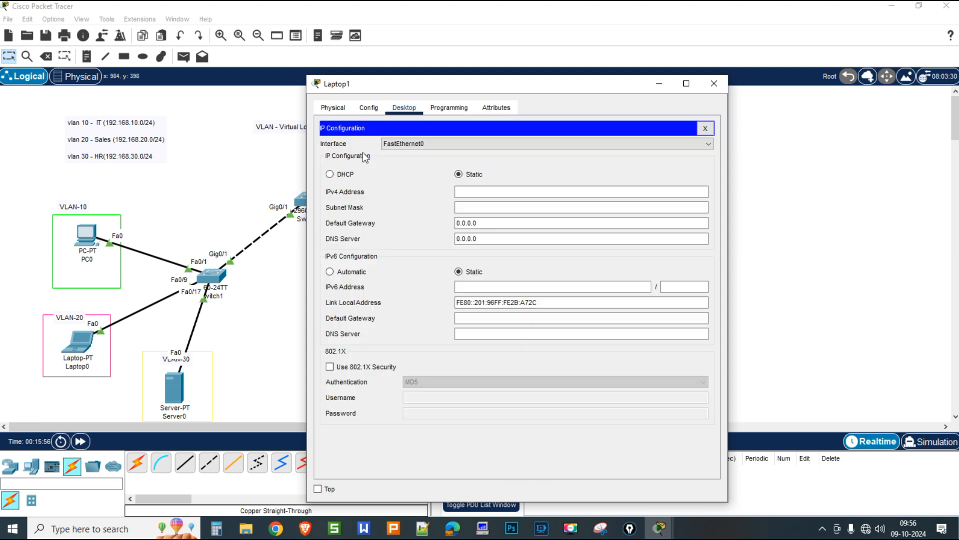
pyautogui.click(485, 194)
pyautogui.write('192.168.10.3')
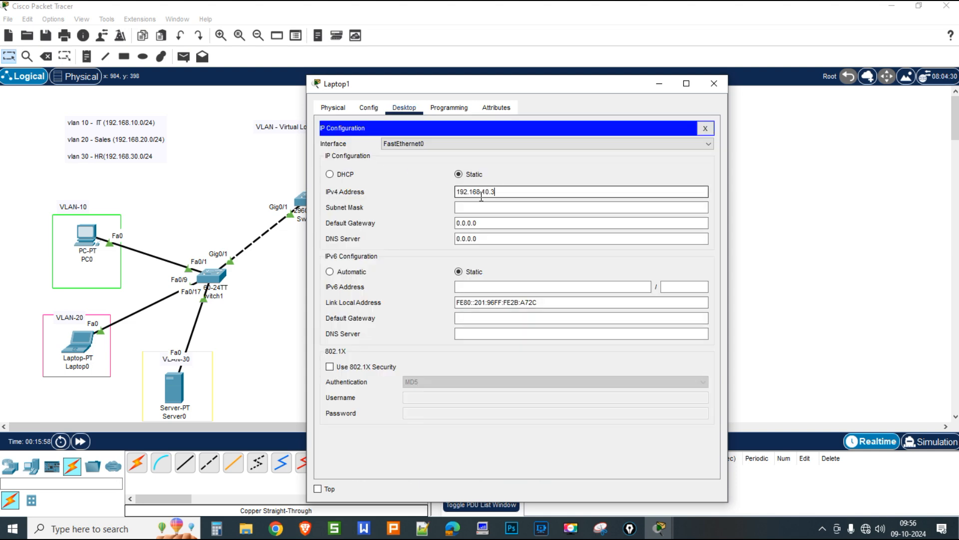
pyautogui.moveTo(482, 194); pyautogui.dragTo(499, 195)
pyautogui.write('20.4')
pyautogui.press('Tab')
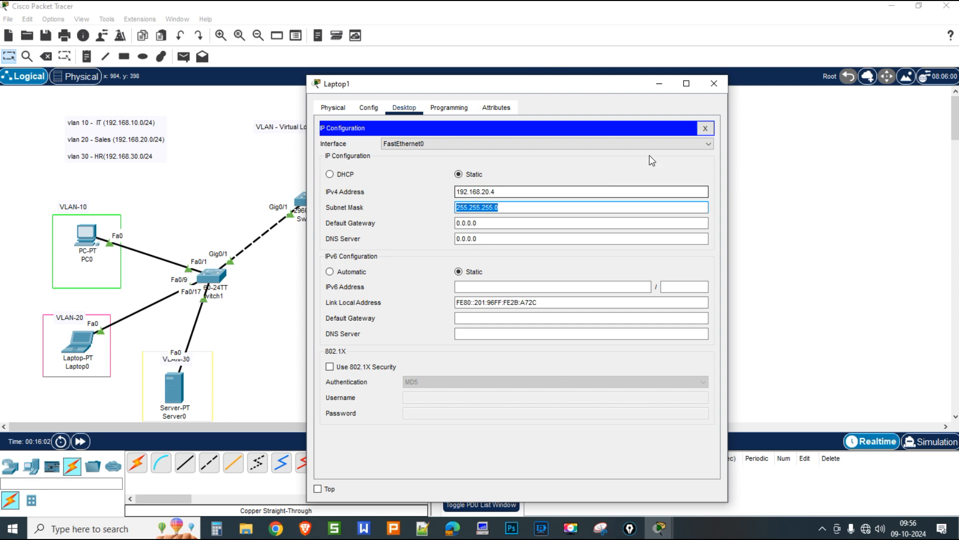
pyautogui.click(714, 83)
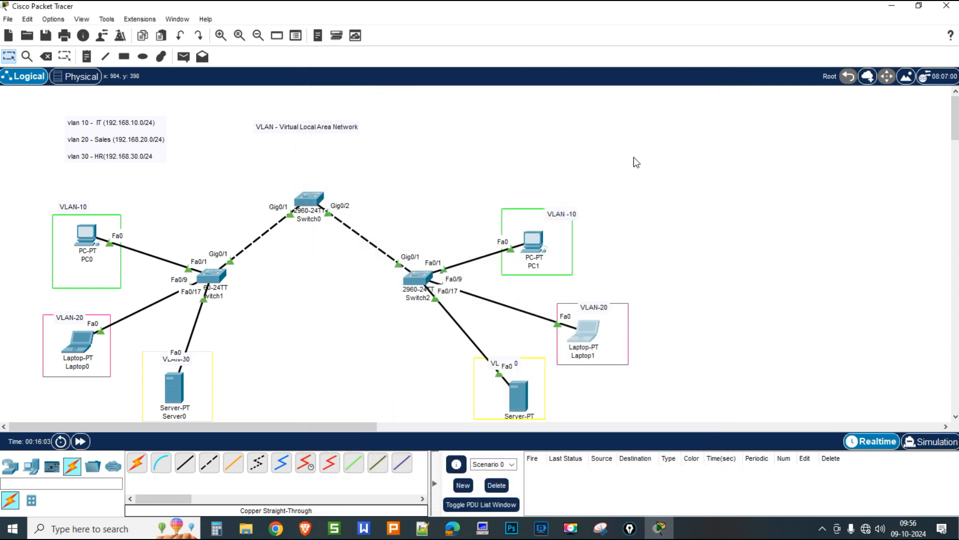
# Give Server0 the static IPv4 address 192.168.30.3 with its default subnet mask, and close its configuration window
pyautogui.click(170, 392)
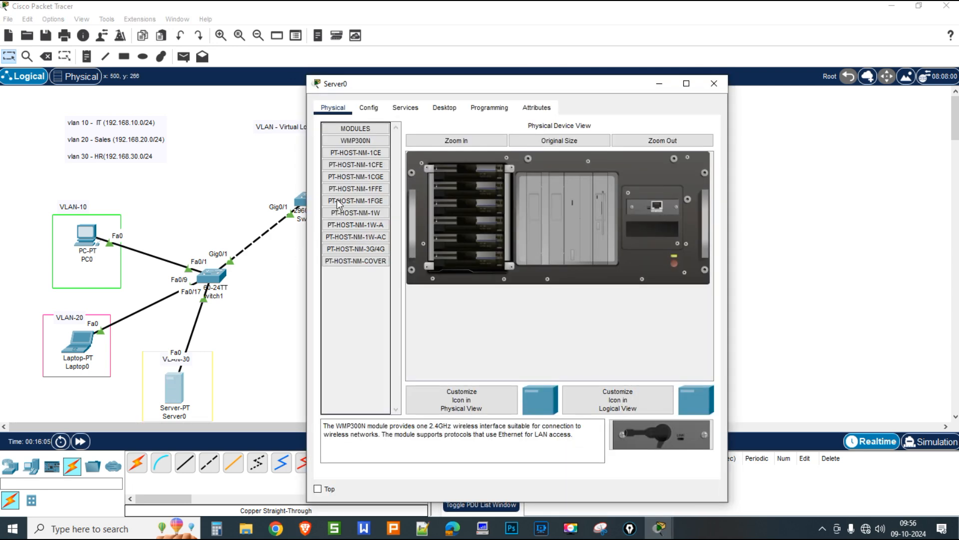
pyautogui.click(444, 107)
pyautogui.click(361, 151)
pyautogui.click(469, 177)
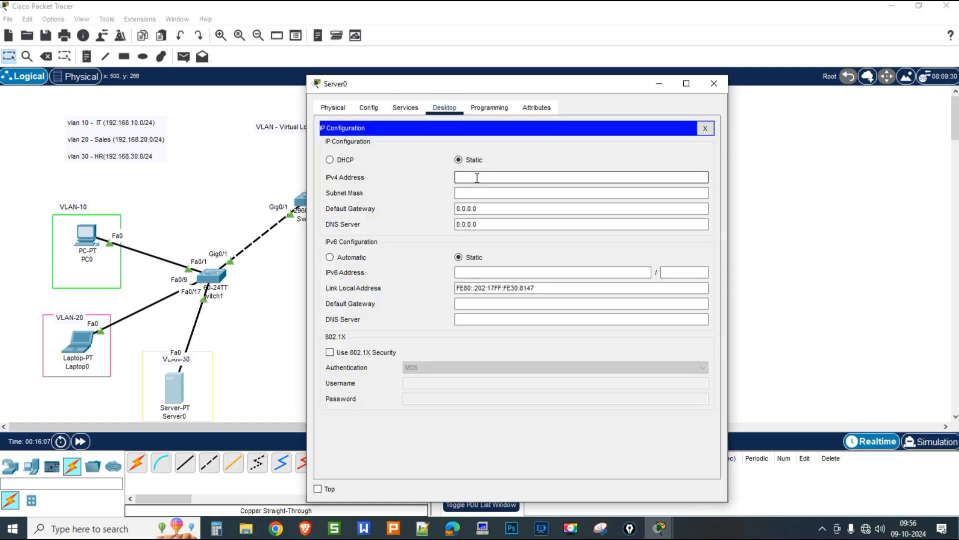
pyautogui.write('192.168.10.3')
pyautogui.moveTo(483, 178); pyautogui.dragTo(486, 179)
pyautogui.write('3')
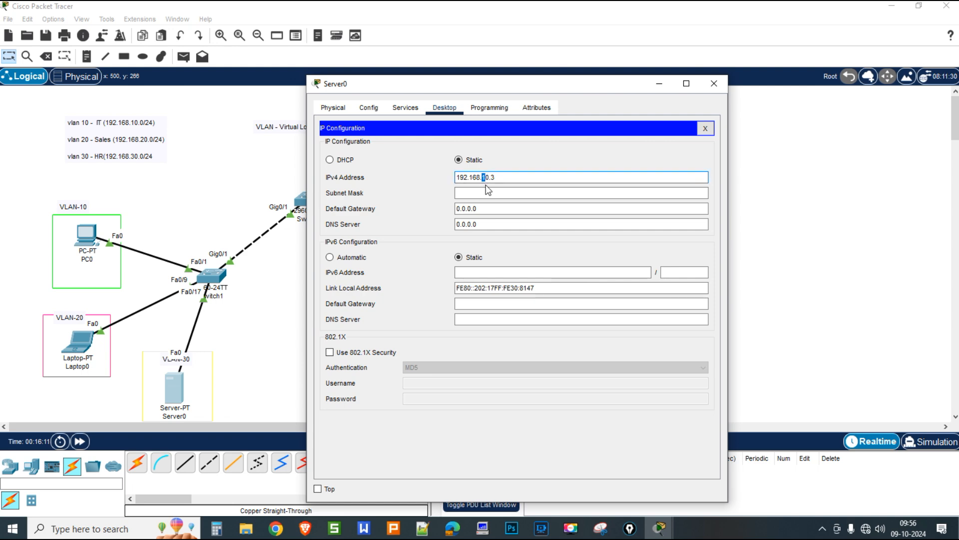
pyautogui.click(475, 191)
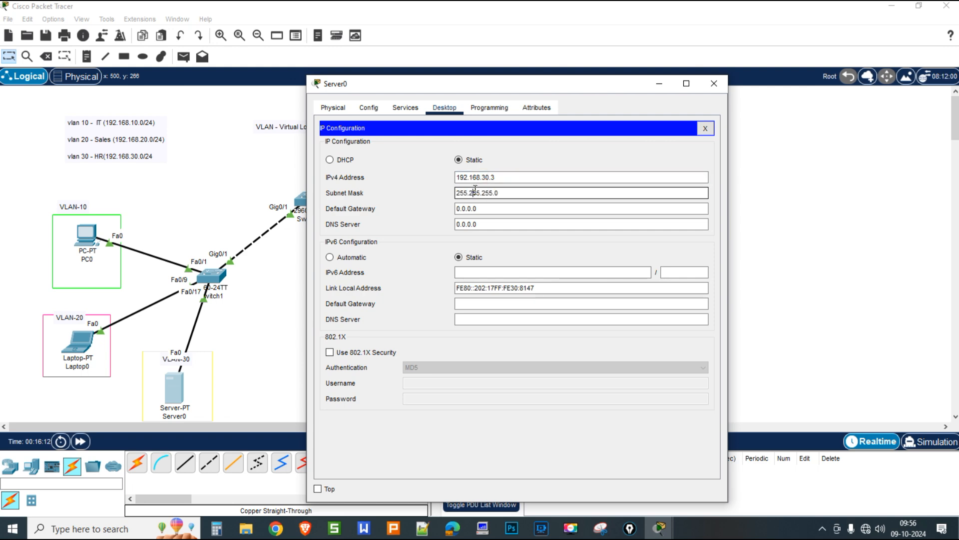
pyautogui.click(714, 83)
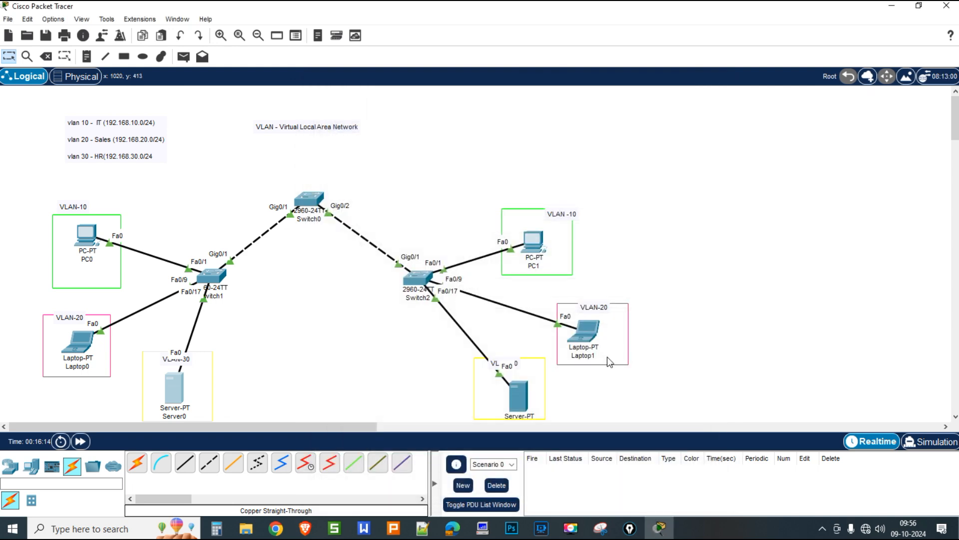
# Give Server1 the static IPv4 address 192.168.30.4 with its default subnet mask, and close its configuration window
pyautogui.click(523, 390)
pyautogui.click(444, 108)
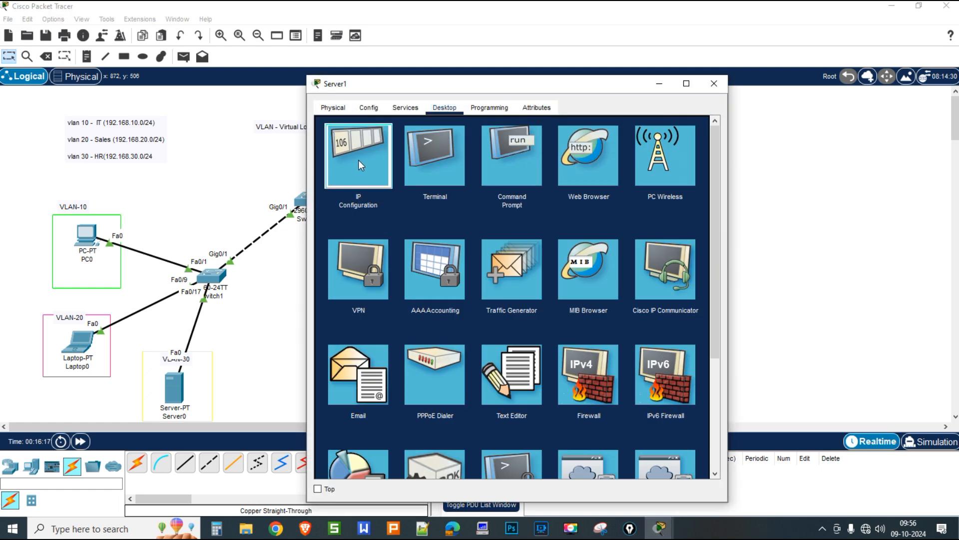
pyautogui.click(365, 160)
pyautogui.click(462, 176)
pyautogui.write('192.168.10.3')
pyautogui.moveTo(480, 177); pyautogui.dragTo(532, 177)
pyautogui.write('30.4')
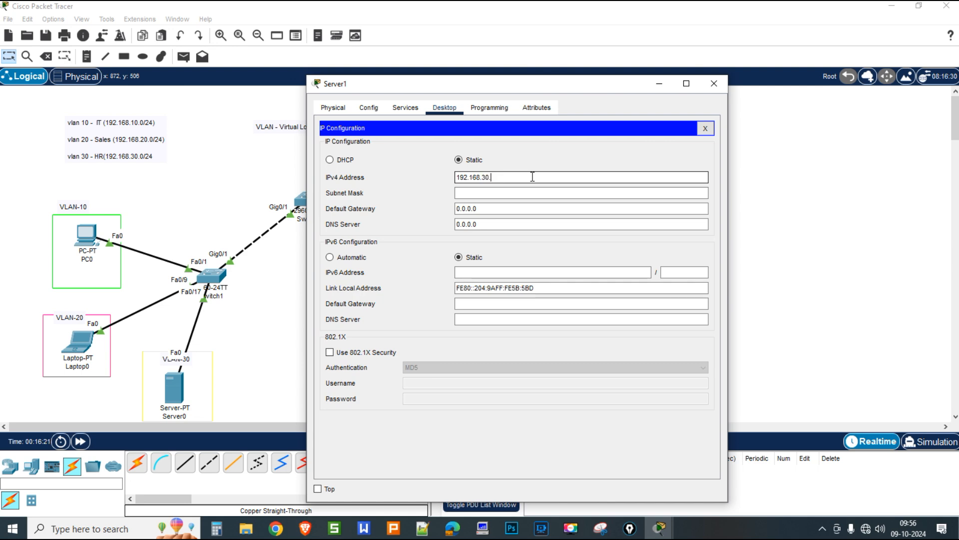
pyautogui.click(499, 193)
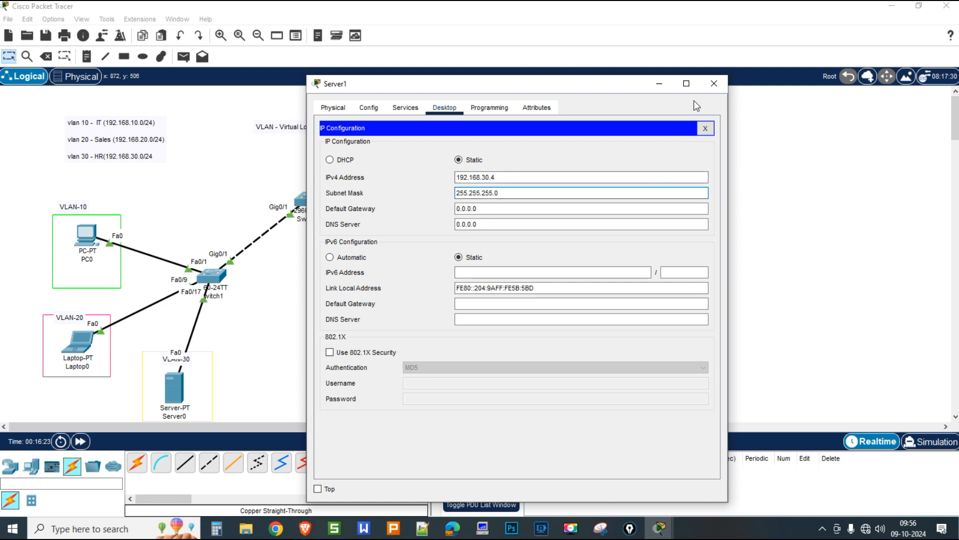
pyautogui.click(713, 84)
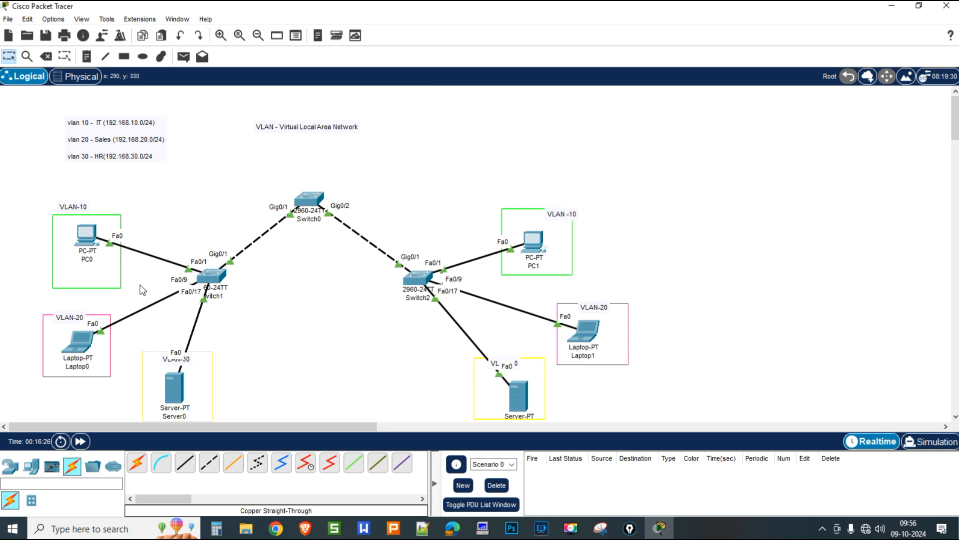
# Check the IP addresses of both PCs, both laptops and both servers, and review the port and VLAN summary of Switch1
pyautogui.moveTo(92, 242)
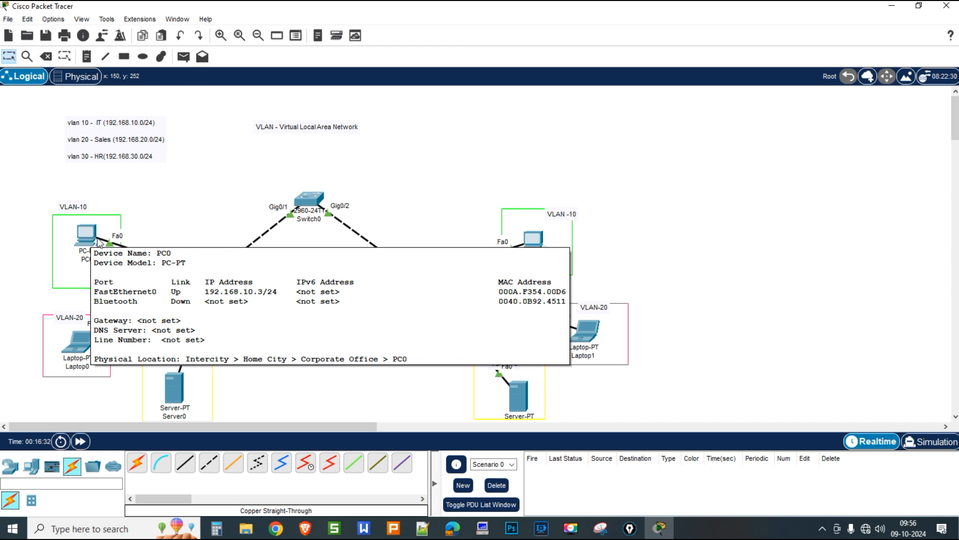
pyautogui.moveTo(538, 245)
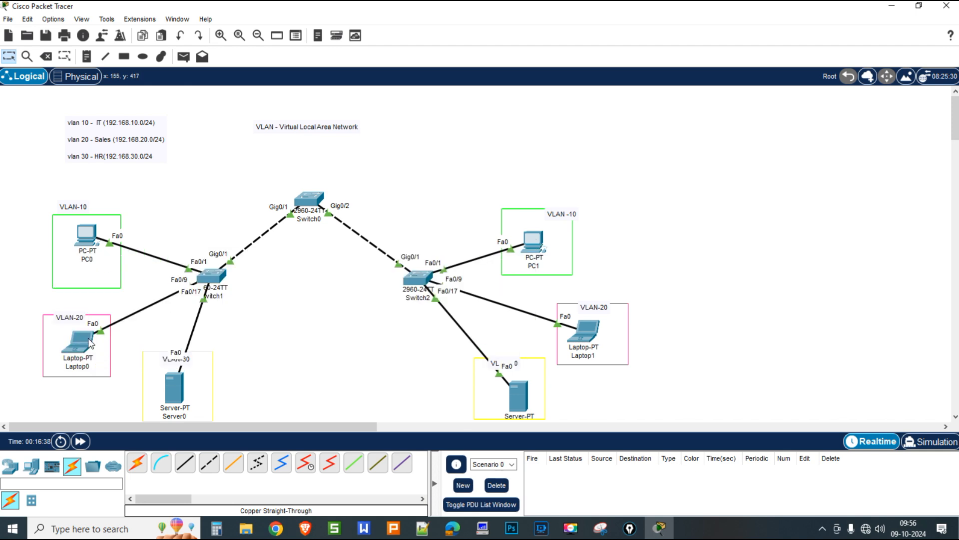
pyautogui.moveTo(89, 343)
pyautogui.moveTo(594, 339)
pyautogui.moveTo(176, 398)
pyautogui.moveTo(513, 400)
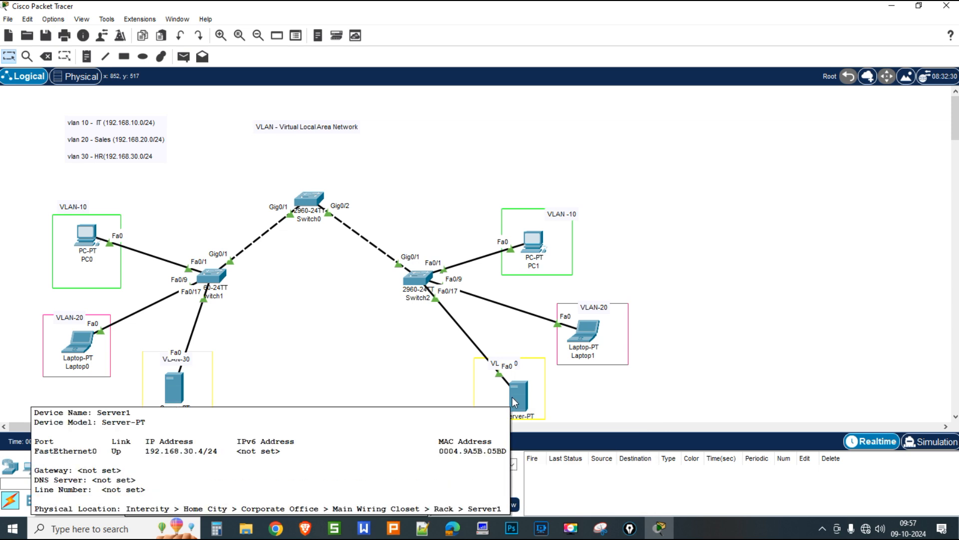
pyautogui.click(211, 282)
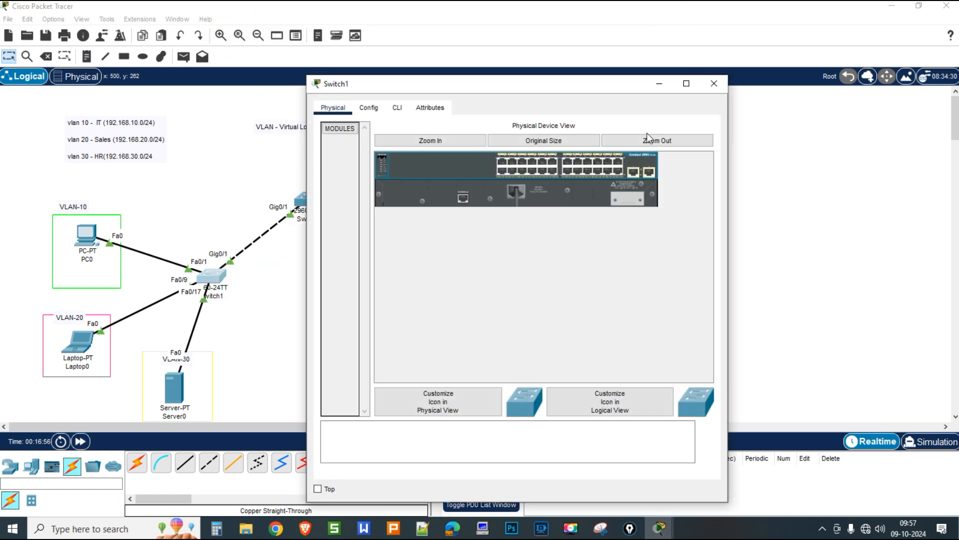
pyautogui.click(715, 85)
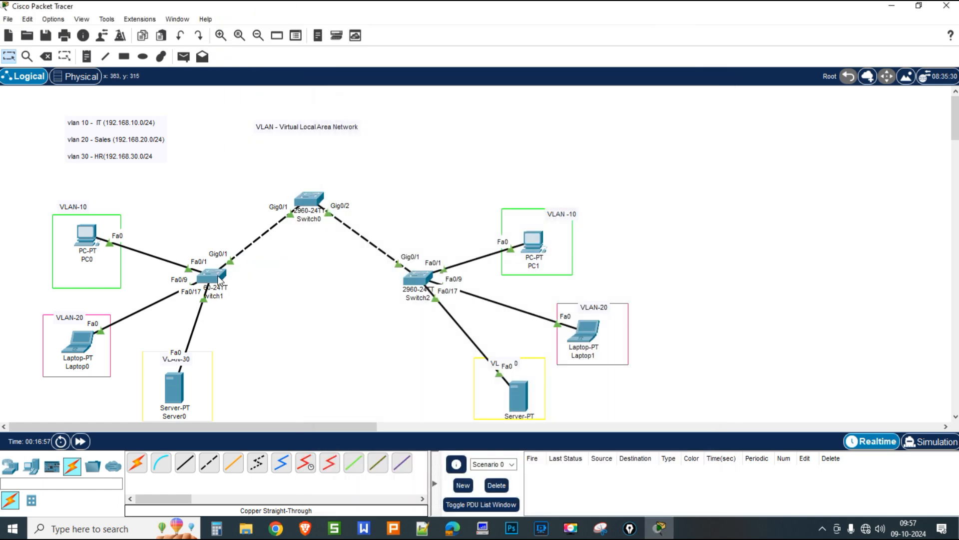
pyautogui.moveTo(218, 281)
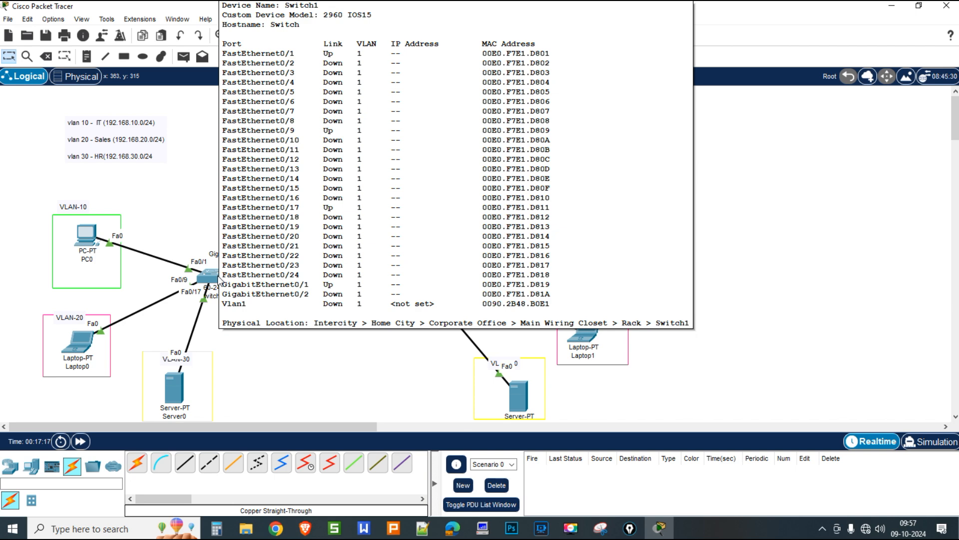
# Open the command line of Switch1, bring up its prompt, and move the window clear of the network's VLAN notes and Switch1 devices
pyautogui.click(215, 279)
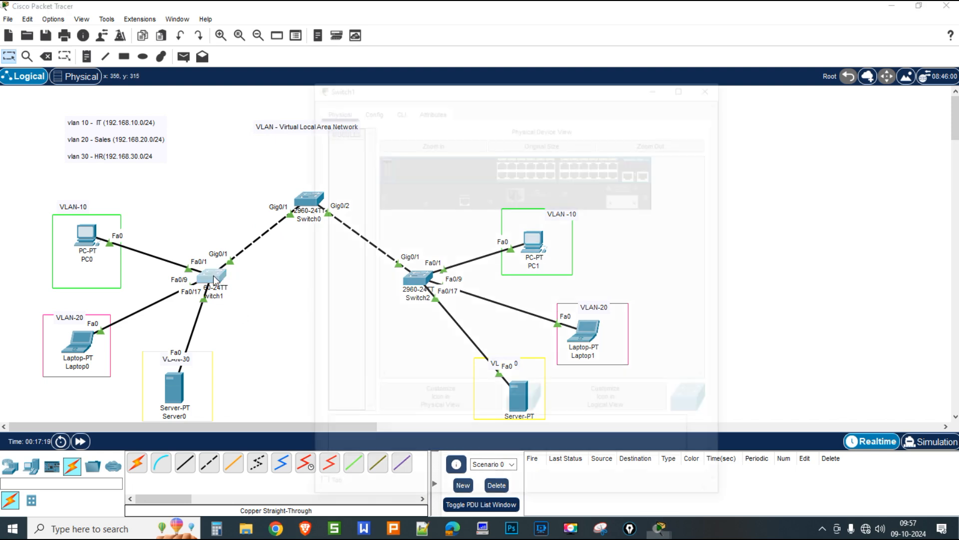
pyautogui.click(398, 108)
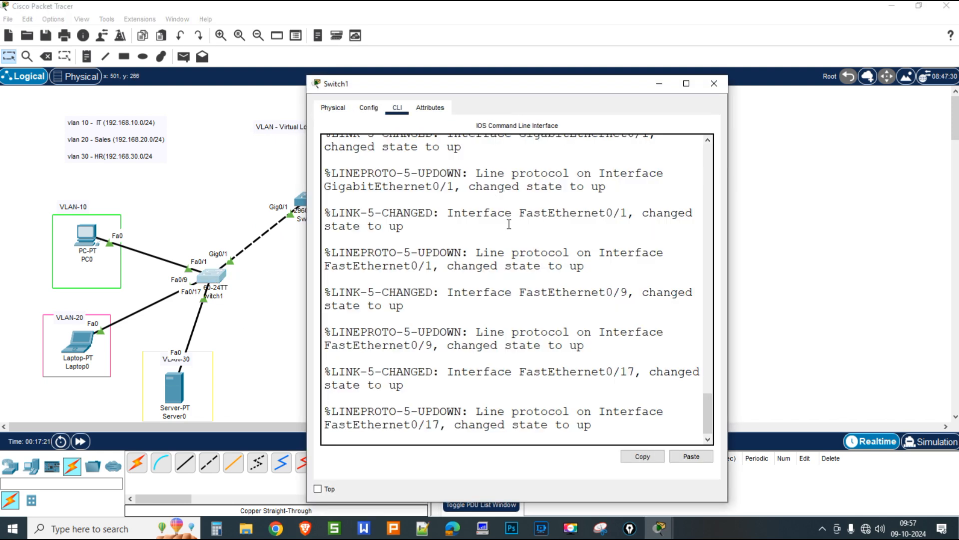
pyautogui.press('Return')
pyautogui.press('Return')
pyautogui.press('Return')
pyautogui.press('Return')
pyautogui.press('Return')
pyautogui.press('Return')
pyautogui.press('Return')
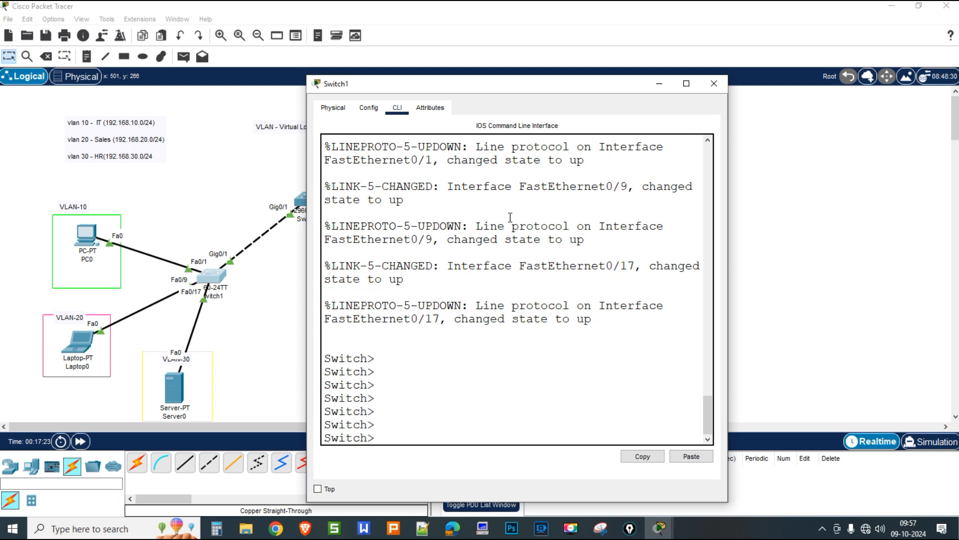
pyautogui.moveTo(512, 83); pyautogui.dragTo(626, 15)
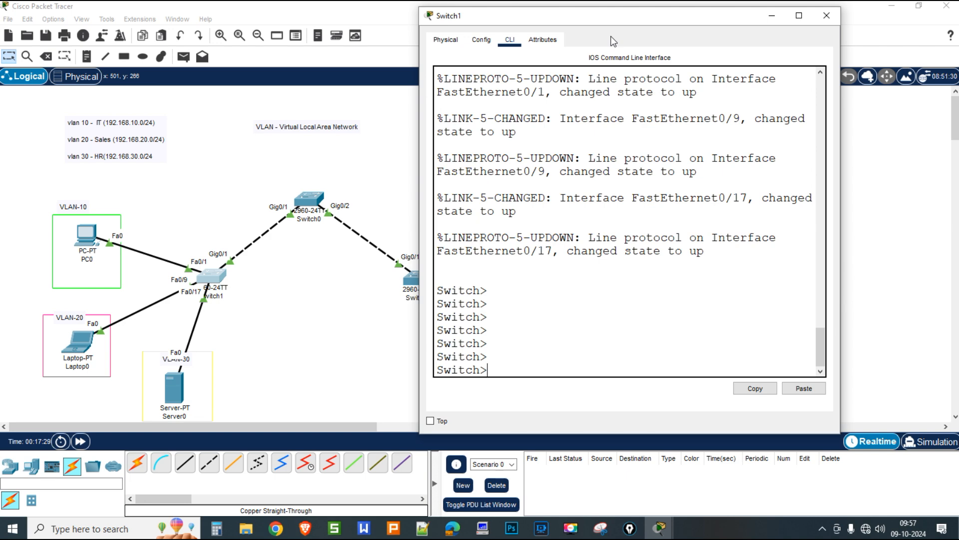
# Enter privileged mode on Switch1 with enable, and enter global configuration mode with conf ter
pyautogui.write('enable')
pyautogui.press('Return')
pyautogui.press('Return')
pyautogui.press('Return')
pyautogui.press('Return')
pyautogui.press('Return')
pyautogui.press('Return')
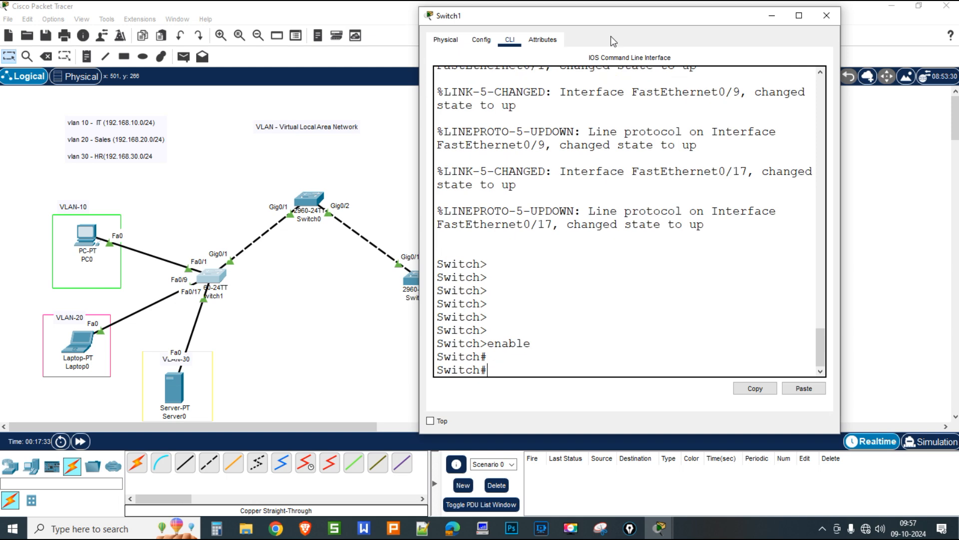
pyautogui.write('conf ter')
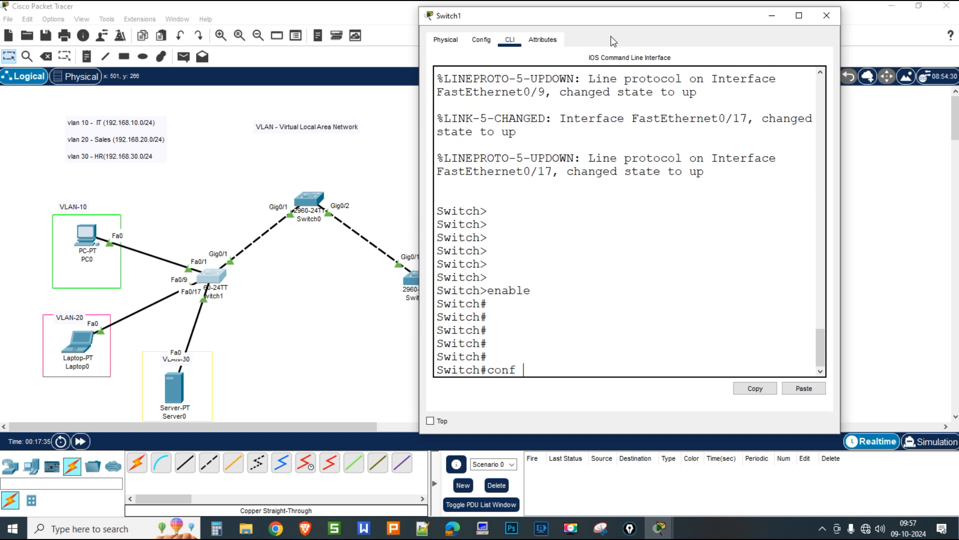
pyautogui.press('Return')
pyautogui.press('Return')
pyautogui.press('Return')
pyautogui.press('Return')
# Set the hostname of Switch1 to SW-NJ-1
pyautogui.write('hostname')
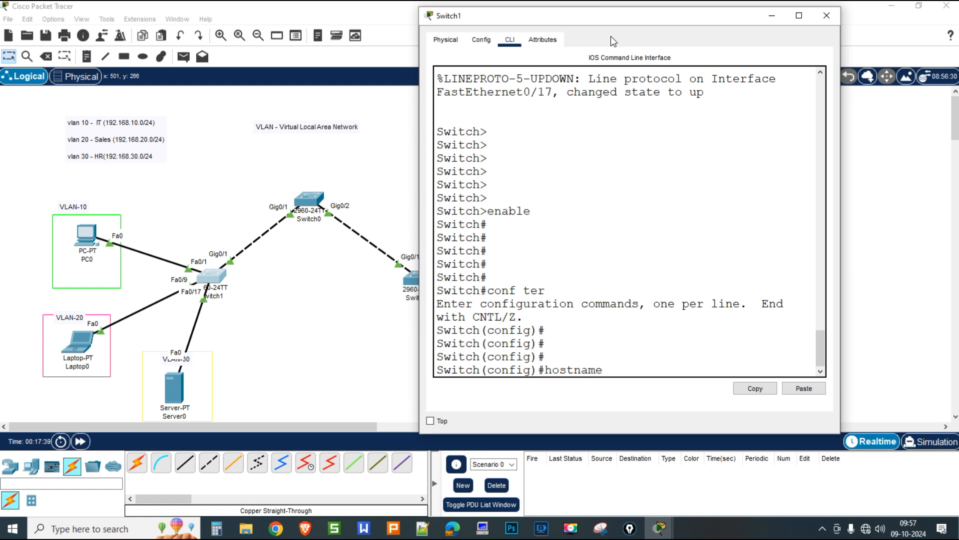
pyautogui.write(' SW-1')
pyautogui.press('BackSpace')
pyautogui.press('BackSpace')
pyautogui.write('NJ-1')
pyautogui.press('Return')
pyautogui.press('Return')
pyautogui.press('Return')
pyautogui.press('Return')
pyautogui.press('Return')
pyautogui.press('Return')
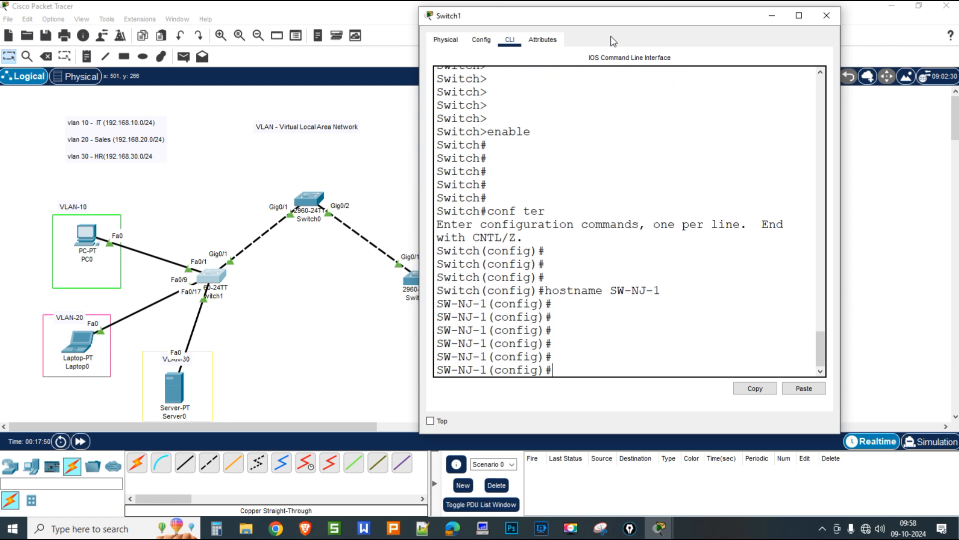
# Select the interface range FastEthernet 0/1-7 on SW-NJ-1 and set its switchport mode to access
pyautogui.write('int ran')
pyautogui.press('Tab')
pyautogui.write('Fa')
pyautogui.press('Tab')
pyautogui.write('0/1-7')
pyautogui.press('Return')
pyautogui.write('swi')
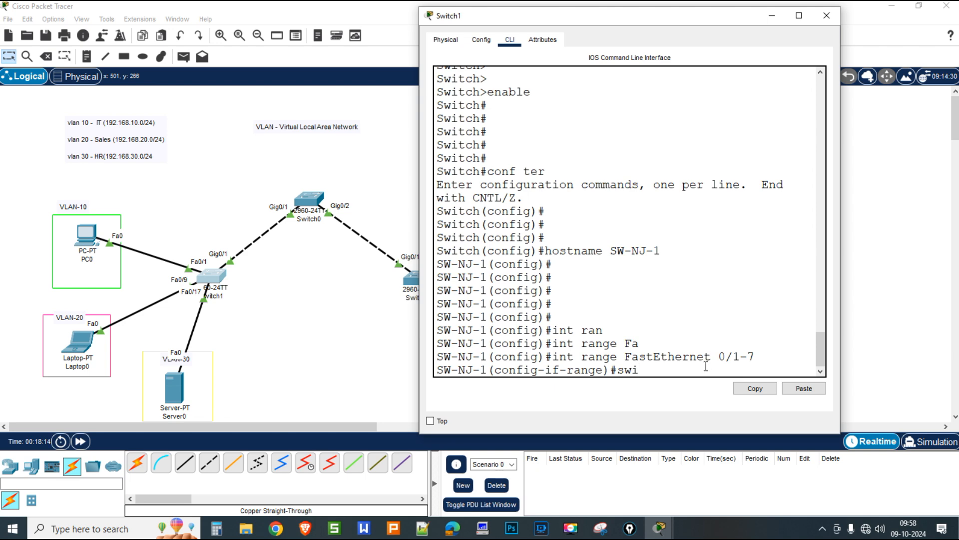
pyautogui.write('tc')
pyautogui.press('Tab')
pyautogui.write('mo')
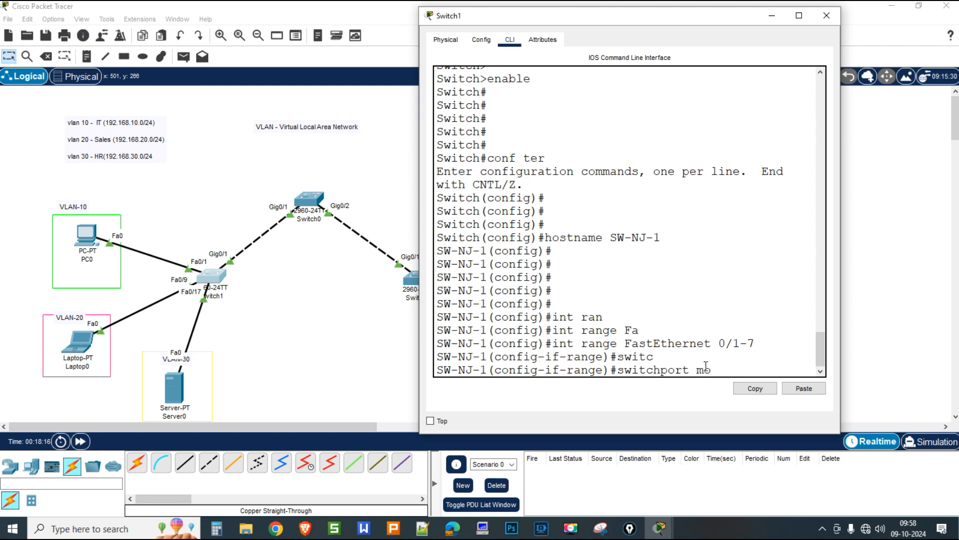
pyautogui.press('Tab')
pyautogui.write('ac')
pyautogui.press('Tab')
pyautogui.press('Return')
# Assign the selected FastEthernet 0/1-7 ports to access VLAN 10
pyautogui.write('sw')
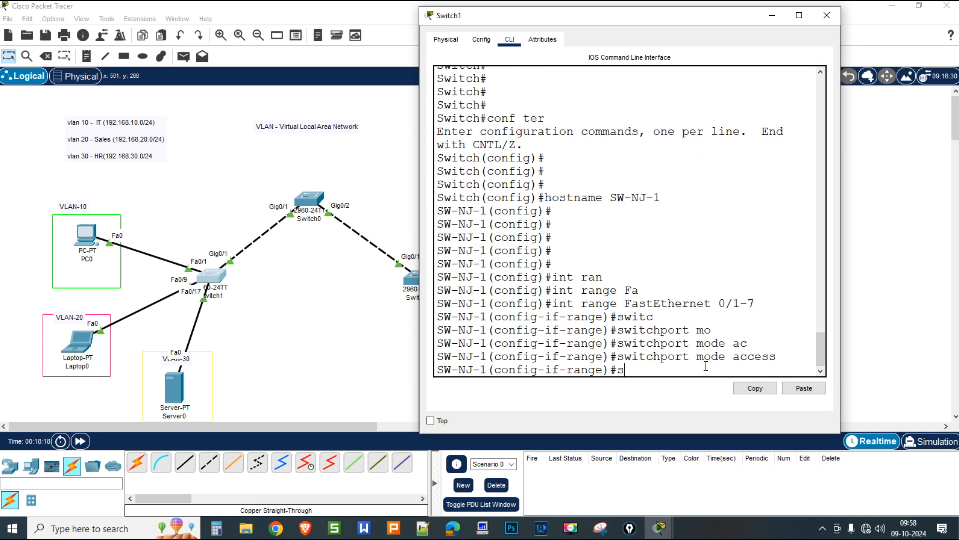
pyautogui.press('Tab')
pyautogui.write('ac')
pyautogui.press('Tab')
pyautogui.write('vl')
pyautogui.press('Tab')
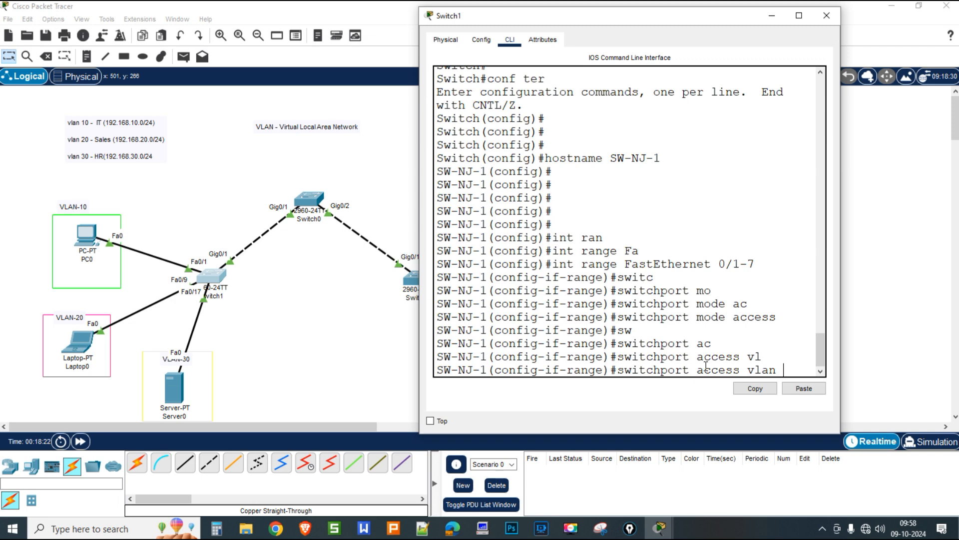
pyautogui.write('10')
pyautogui.press('Return')
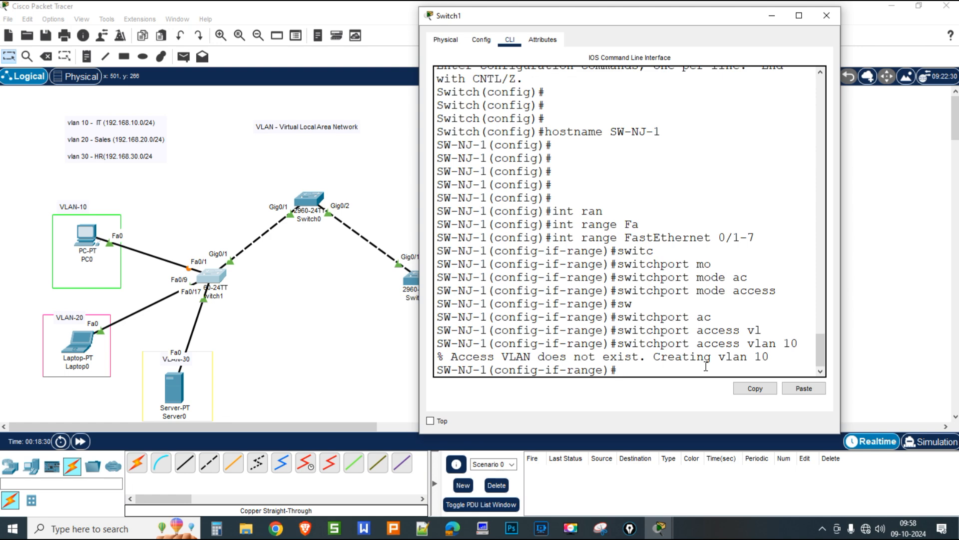
# Exit the interface range configuration and name VLAN 10 as IT on SW-NJ-1
pyautogui.write('exit')
pyautogui.press('Return')
pyautogui.press('Return')
pyautogui.press('Return')
pyautogui.write('vlan 10')
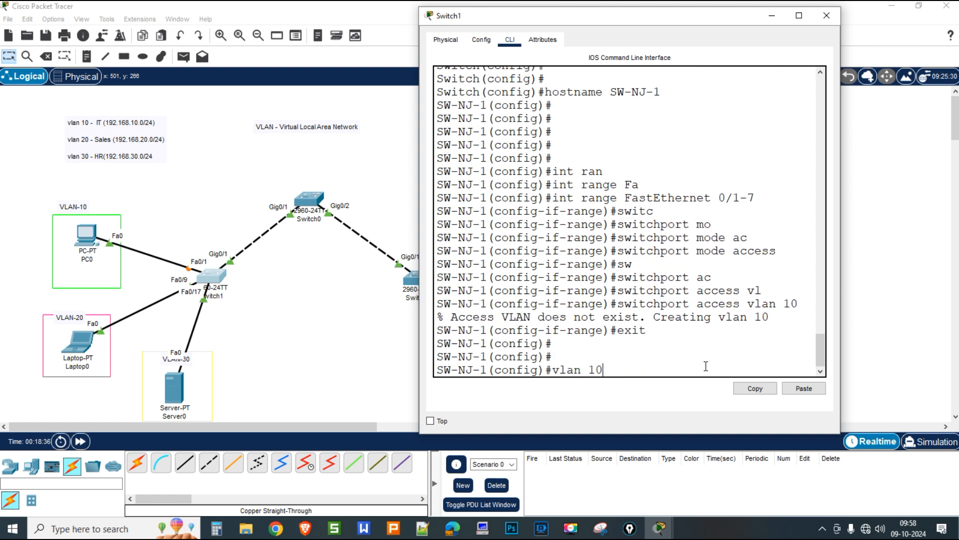
pyautogui.press('Return')
pyautogui.press('Return')
pyautogui.press('Return')
pyautogui.write('name ')
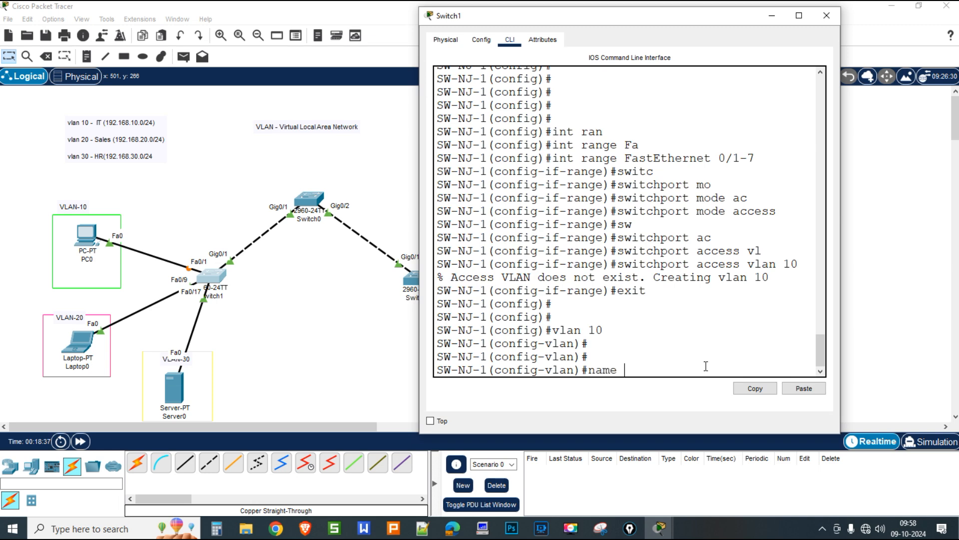
pyautogui.write('IT')
pyautogui.press('Return')
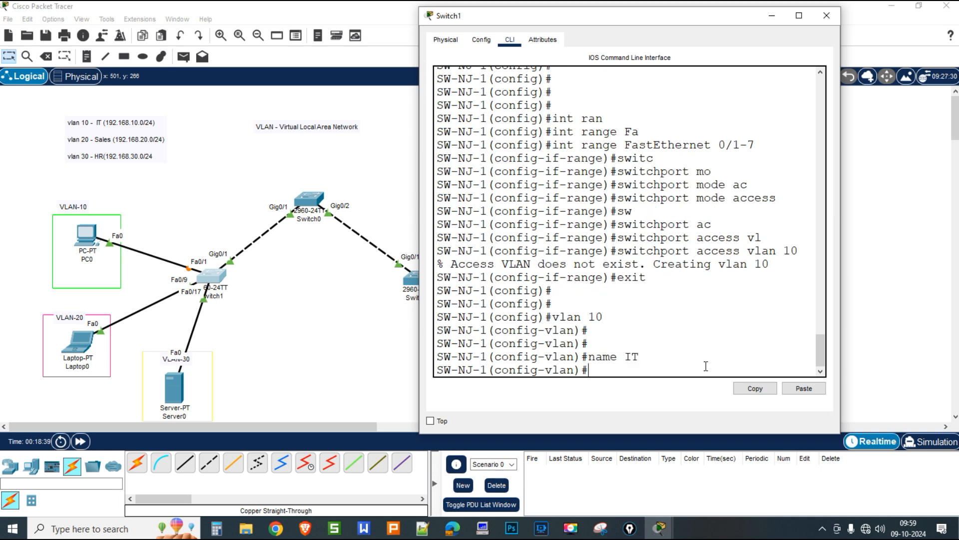
# Leave the VLAN 10 configuration, create VLAN 20 on SW-NJ-1 and name it sales
pyautogui.write('exit')
pyautogui.press('Return')
pyautogui.write('vlan 20')
pyautogui.press('Return')
pyautogui.write('name sales')
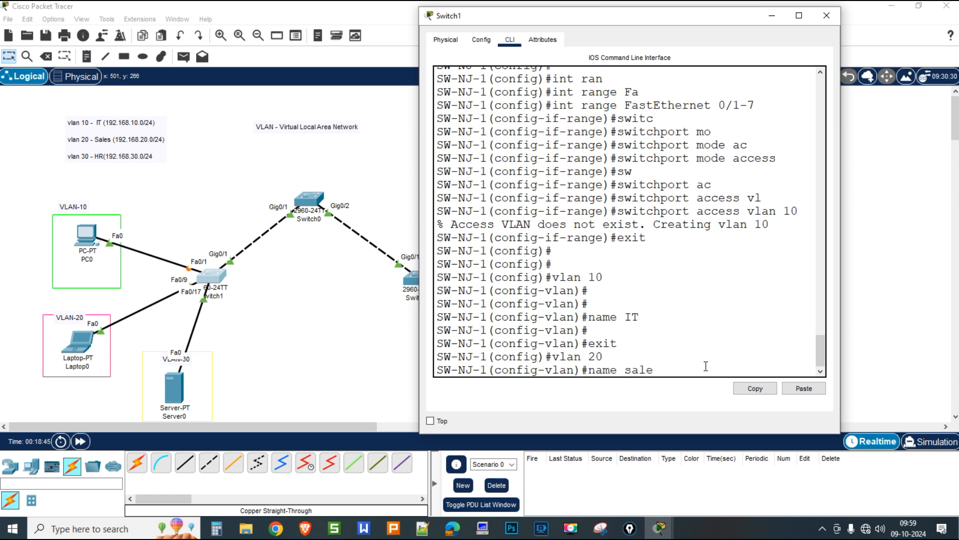
pyautogui.press('Return')
pyautogui.press('Return')
# Create VLAN 30 on SW-NJ-1, name it HR, and return to global configuration mode
pyautogui.write('exit')
pyautogui.press('Return')
pyautogui.write('vlan 30')
pyautogui.press('Return')
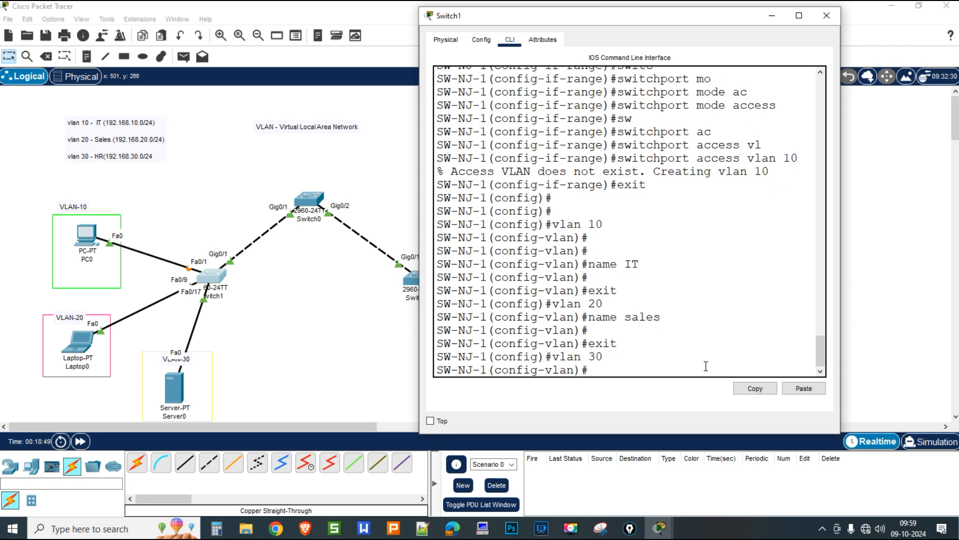
pyautogui.write('name HR')
pyautogui.press('Return')
pyautogui.press('Return')
pyautogui.press('Return')
pyautogui.write('exit')
pyautogui.press('Return')
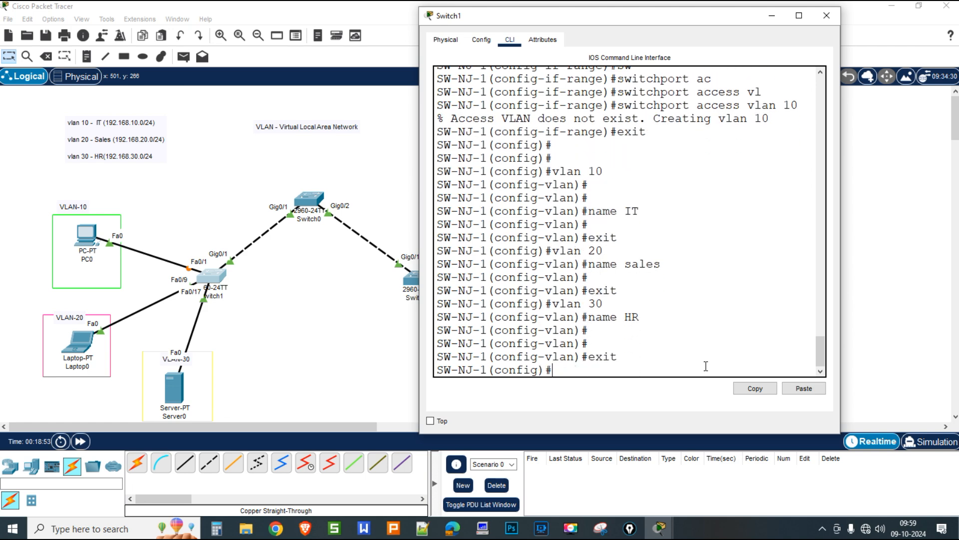
# End configuration mode, run sh vlan brief in a widened window, and examine the ports of VLAN 10 and the default VLAN
pyautogui.press('Return')
pyautogui.hotkey('ctrl', 'z')
pyautogui.press('Return')
pyautogui.write('sh vl')
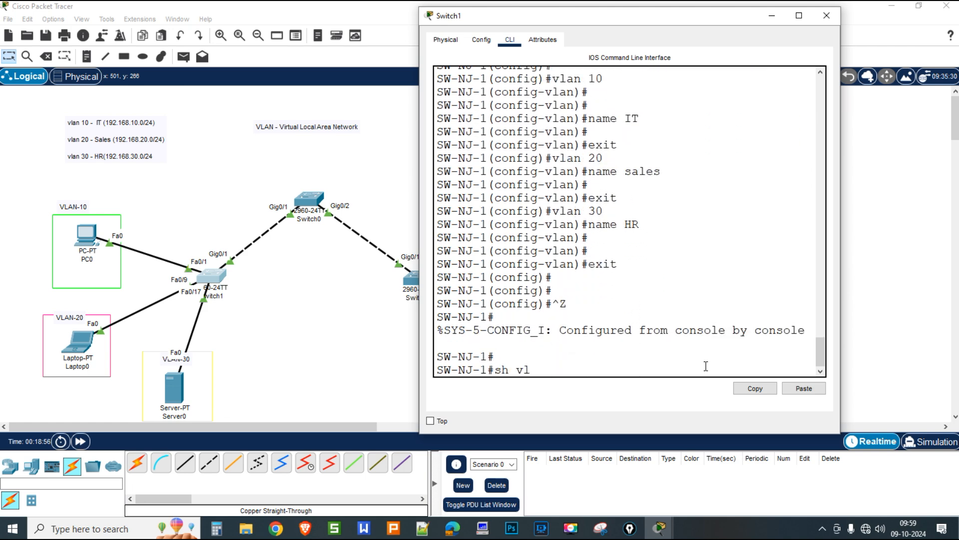
pyautogui.press('Tab')
pyautogui.write('br')
pyautogui.press('Tab')
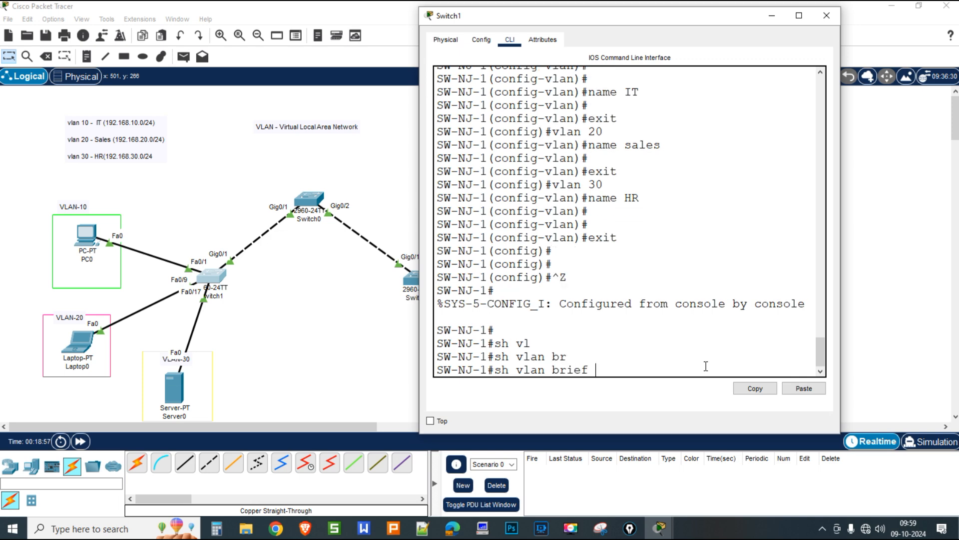
pyautogui.press('Return')
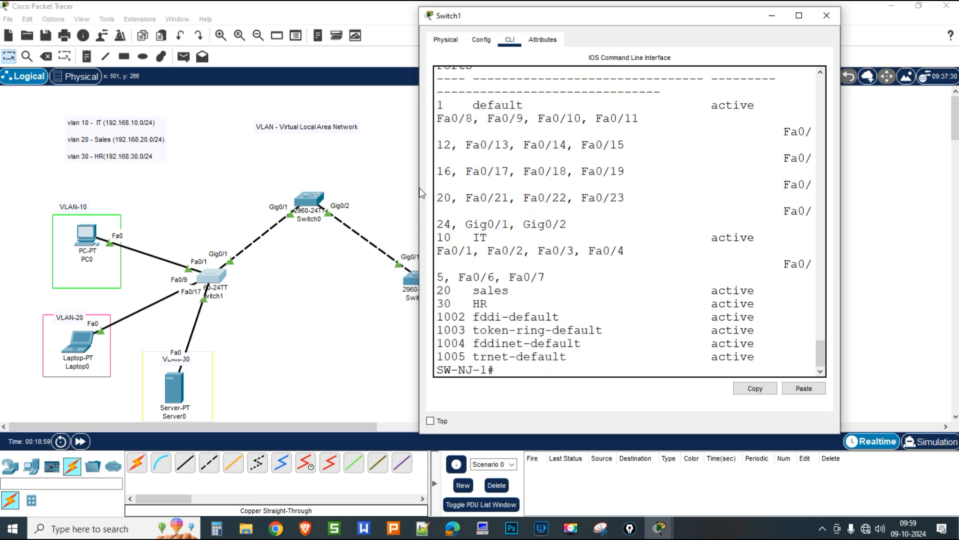
pyautogui.moveTo(420, 200); pyautogui.dragTo(142, 212)
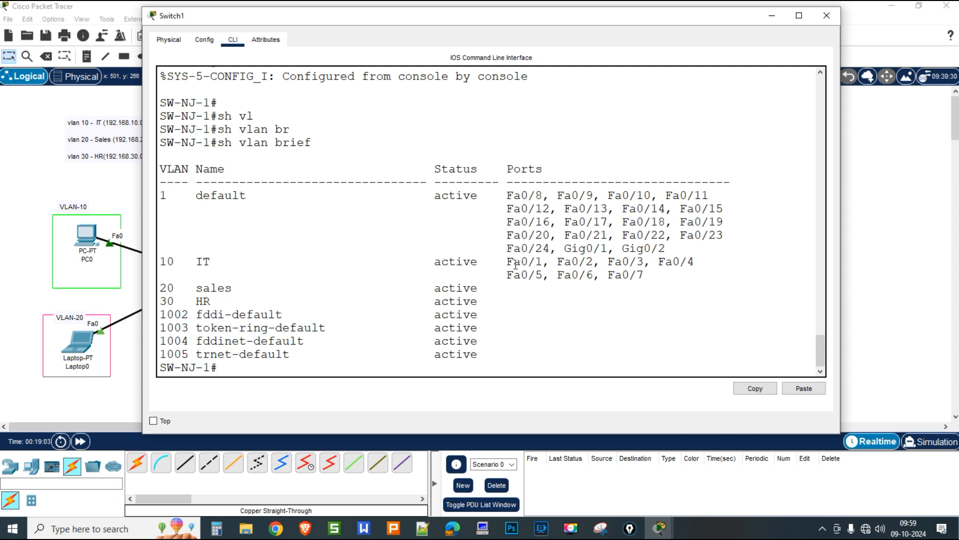
pyautogui.moveTo(508, 261); pyautogui.dragTo(664, 276)
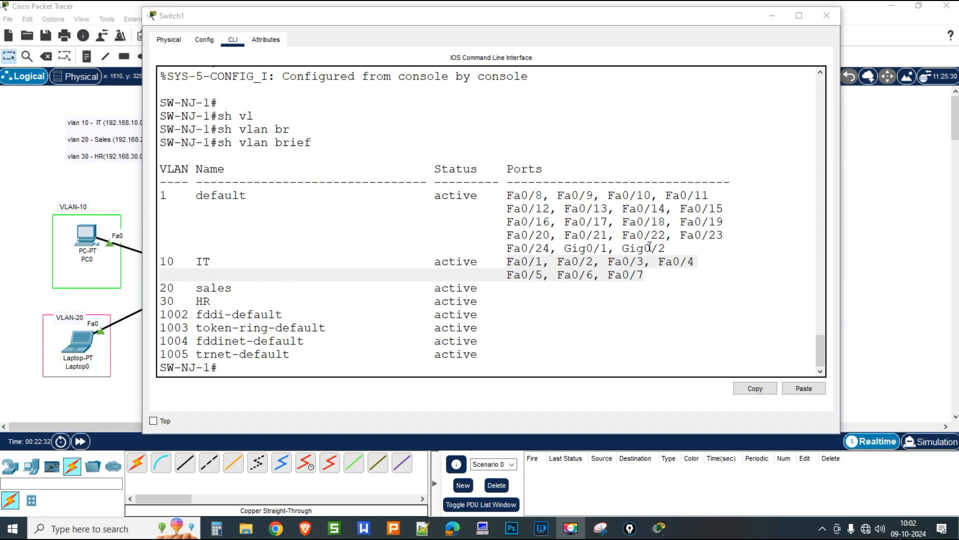
pyautogui.moveTo(667, 248); pyautogui.dragTo(493, 188)
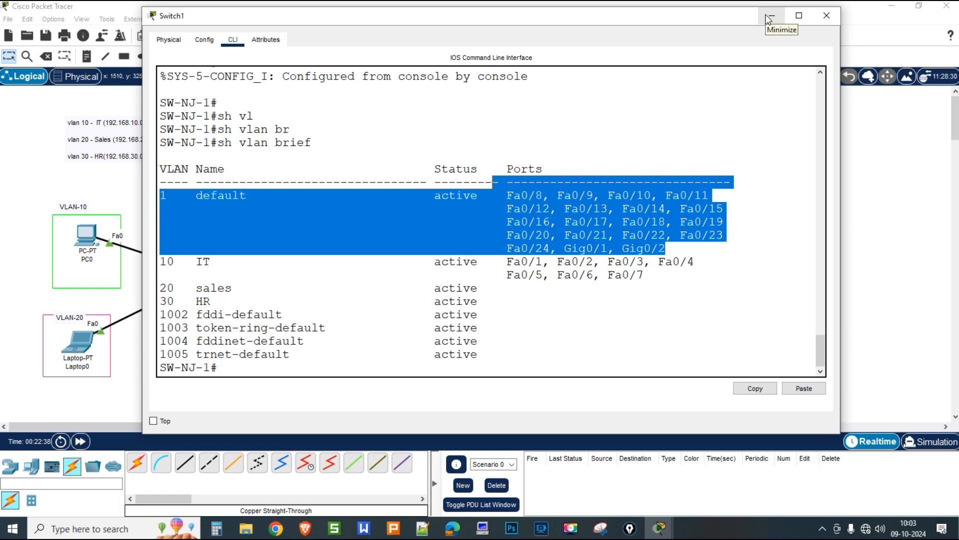
# Enter global configuration mode on SW-NJ-1 with conf ter
pyautogui.click(490, 290)
pyautogui.press('Return')
pyautogui.press('Return')
pyautogui.press('Return')
pyautogui.press('Return')
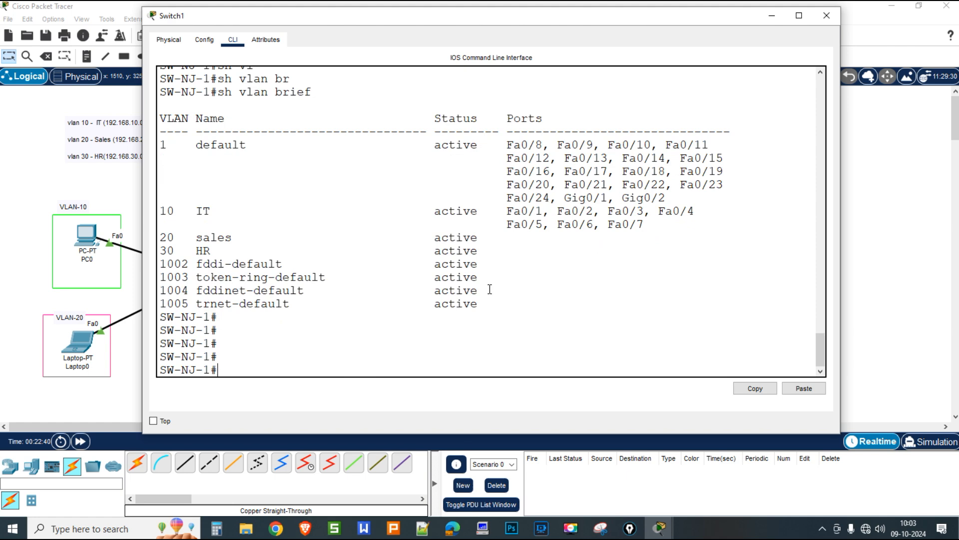
pyautogui.press('Return')
pyautogui.write('conf ter')
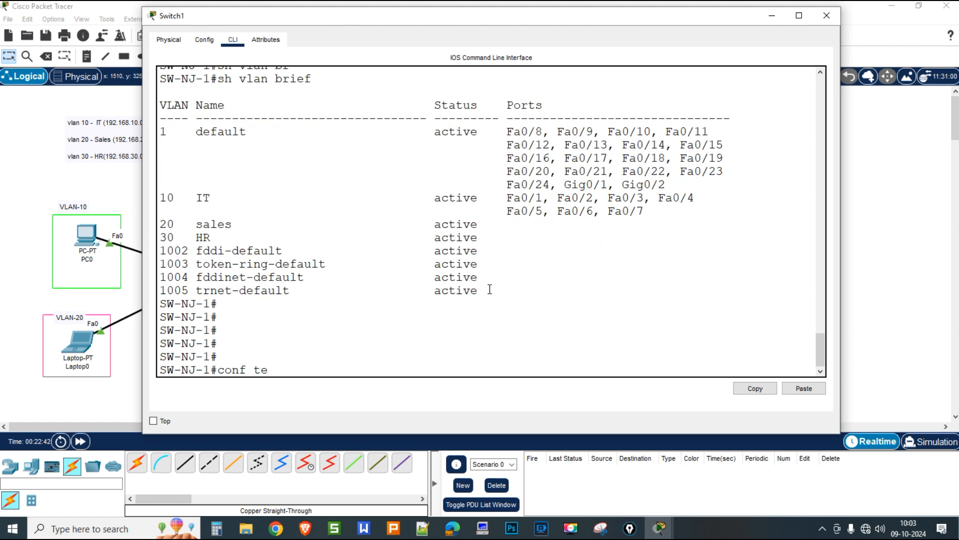
pyautogui.press('Return')
pyautogui.press('Return')
pyautogui.press('Return')
# Select interface FastEthernet 0/8 on SW-NJ-1 and set its switchport mode to access
pyautogui.write('int')
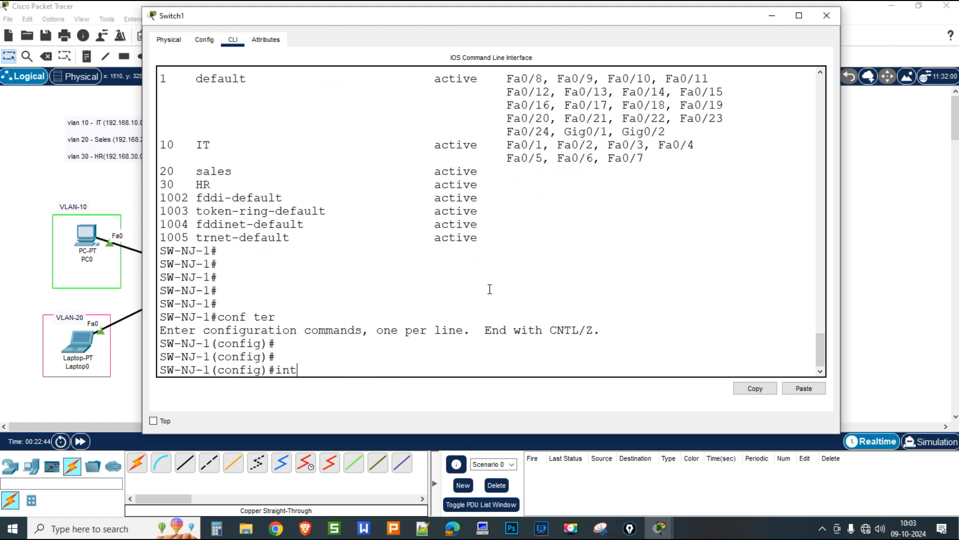
pyautogui.write(' fas')
pyautogui.press('Tab')
pyautogui.write('0/8')
pyautogui.press('Return')
pyautogui.write('switchport mo')
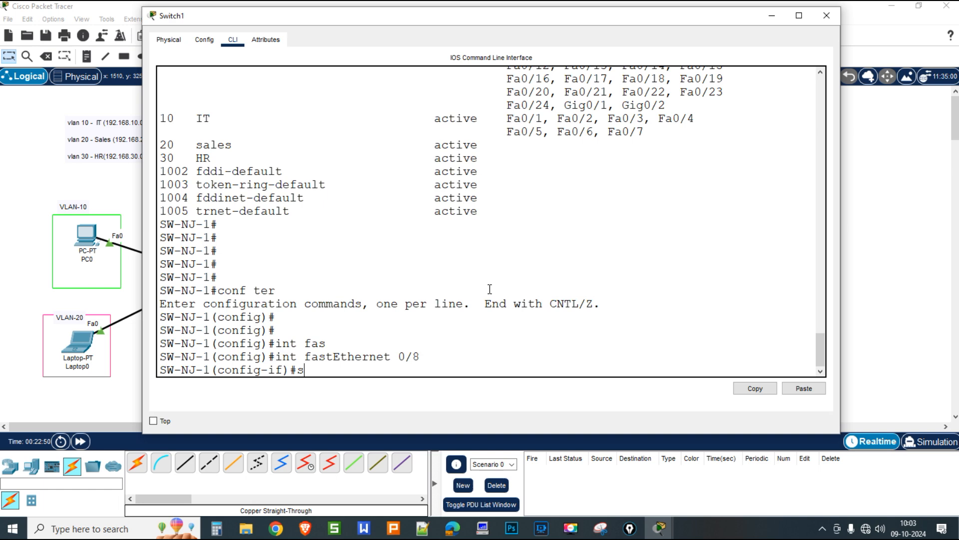
pyautogui.press('Tab')
pyautogui.write('mo')
pyautogui.press('Tab')
pyautogui.write('ac')
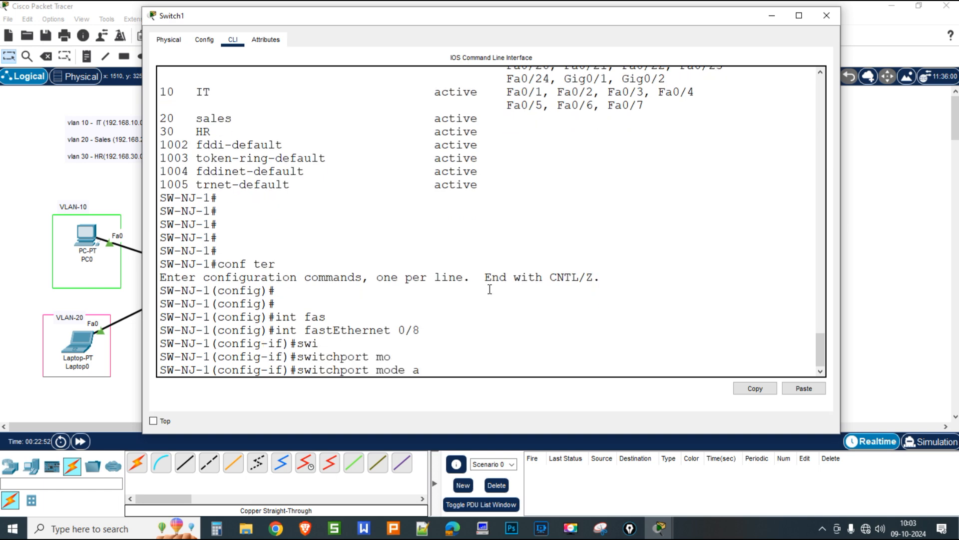
pyautogui.press('Tab')
pyautogui.press('Return')
# Assign FastEthernet 0/8 to access VLAN 10 and end configuration mode
pyautogui.write('sw')
pyautogui.press('Tab')
pyautogui.write('ac')
pyautogui.press('Tab')
pyautogui.write('vl')
pyautogui.press('Tab')
pyautogui.write('10')
pyautogui.press('Return')
pyautogui.hotkey('ctrl', 'z')
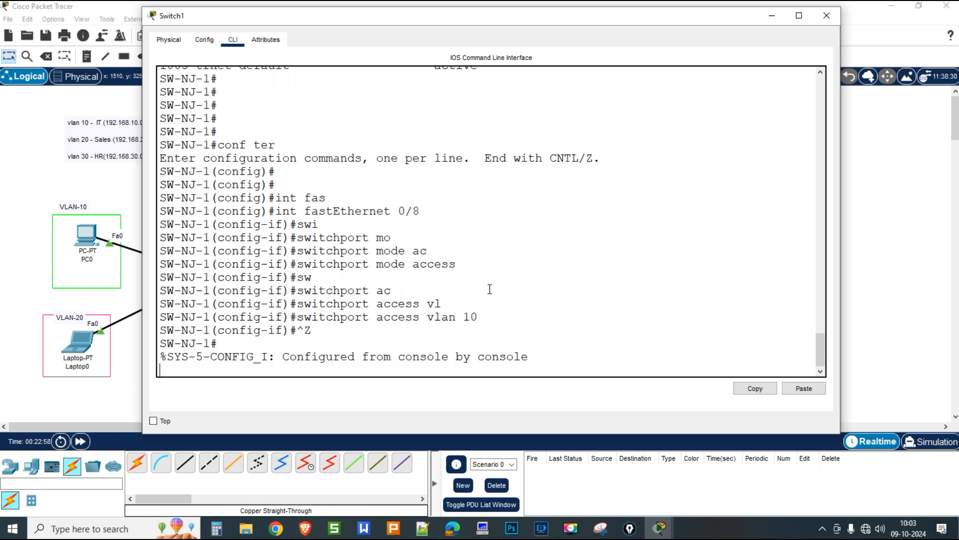
# Run sh vlan brief again to check the port assignment of VLAN 10
pyautogui.press('Return')
pyautogui.press('Up')
pyautogui.press('Up')
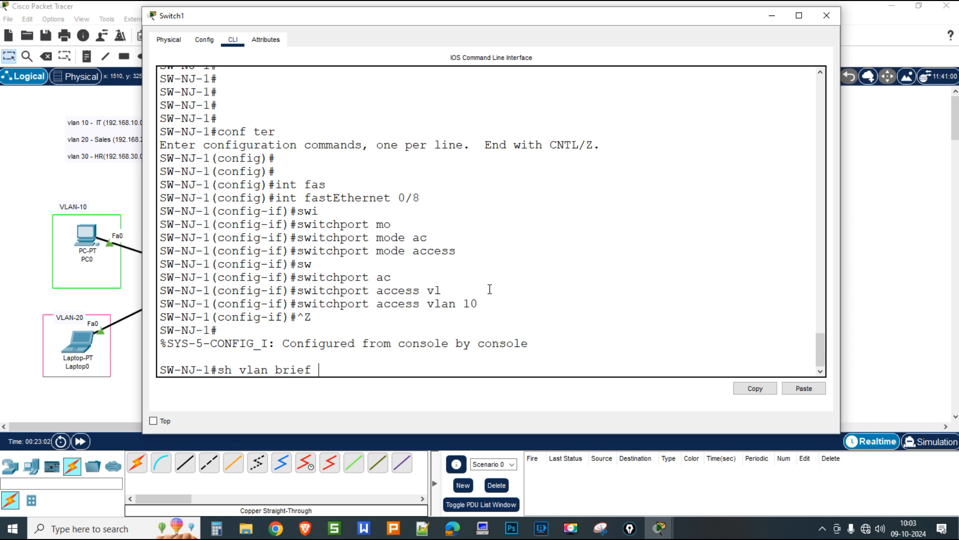
pyautogui.press('Return')
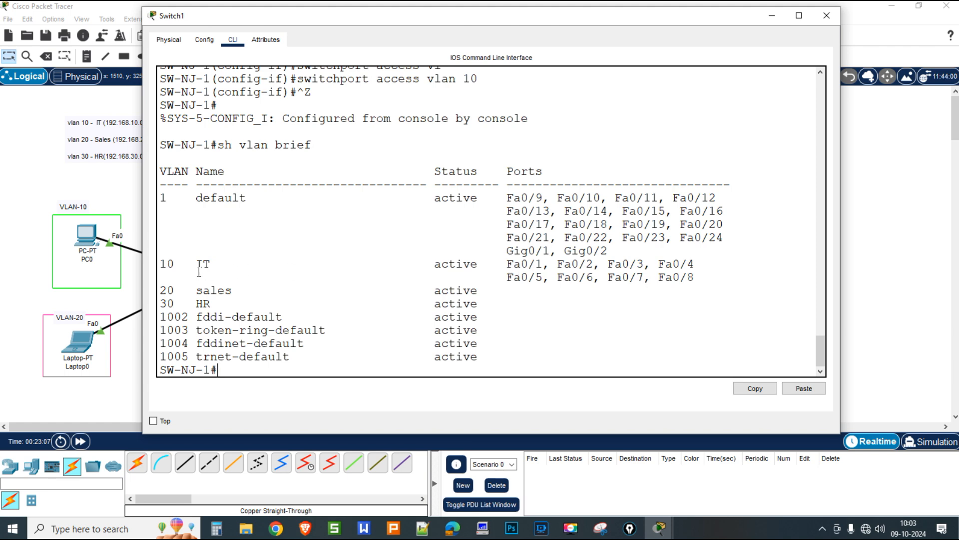
# Enter global configuration mode and select the interface range FastEthernet 0/9-16 on SW-NJ-1
pyautogui.write('conf ter')
pyautogui.press('Return')
pyautogui.write('int range')
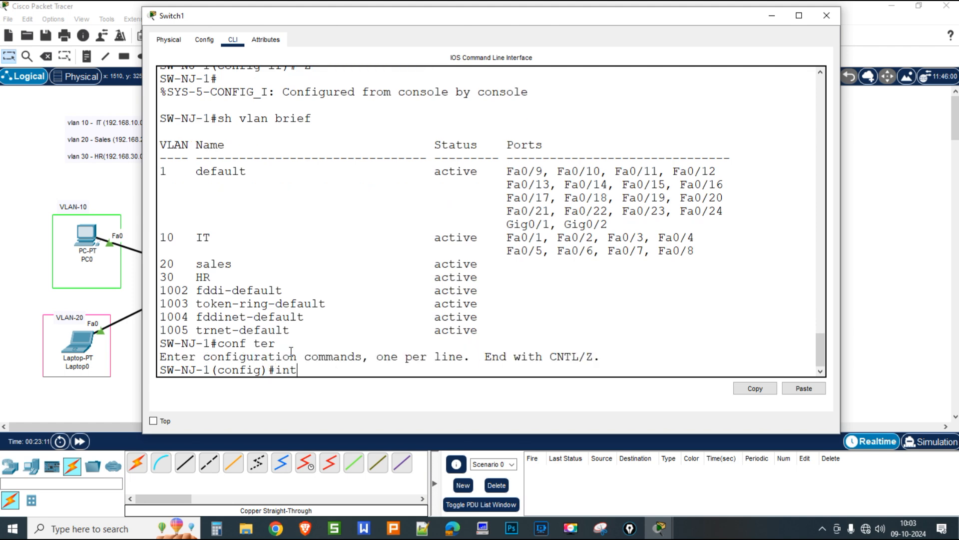
pyautogui.press('Tab')
pyautogui.write('fa')
pyautogui.press('Tab')
pyautogui.write('0/9-')
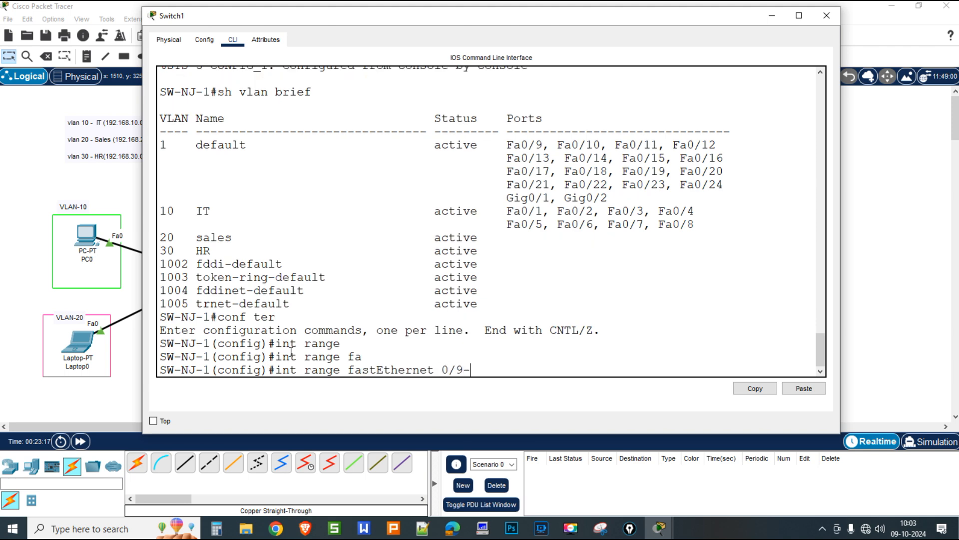
pyautogui.write('16')
pyautogui.press('Return')
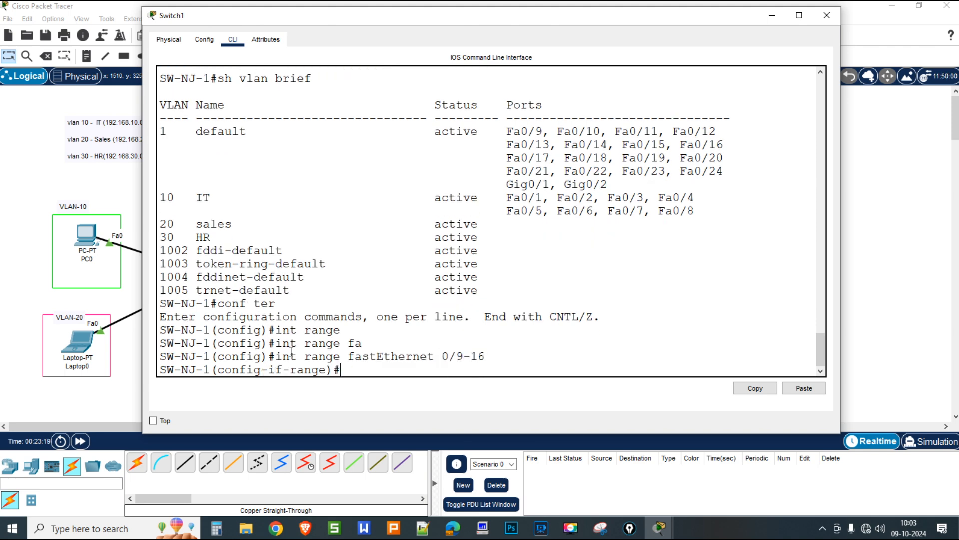
# Set the FastEthernet 0/9-16 ports to switchport mode access and assign them to access VLAN 20
pyautogui.write('switc')
pyautogui.press('Up')
pyautogui.press('Up')
pyautogui.press('Up')
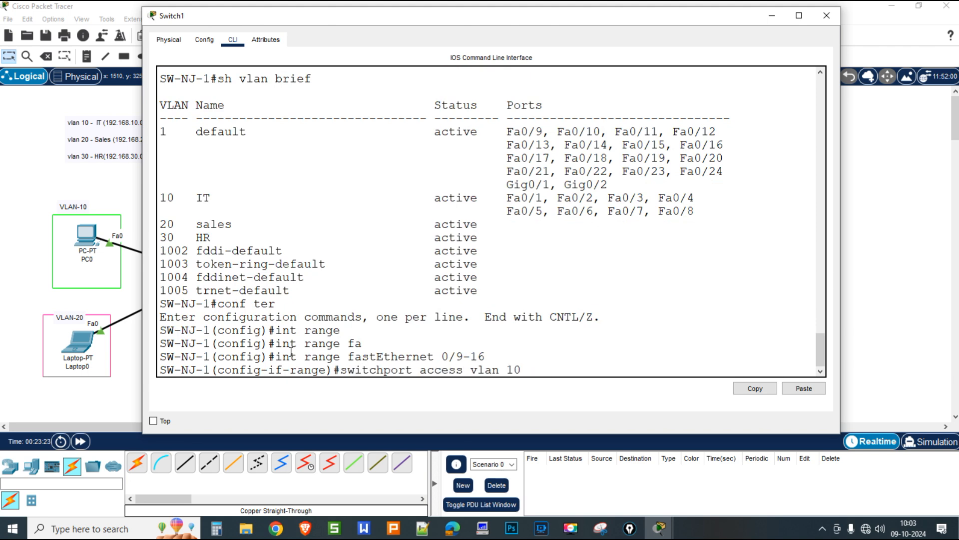
pyautogui.press('Return')
pyautogui.press('Up')
pyautogui.press('Up')
pyautogui.press('Up')
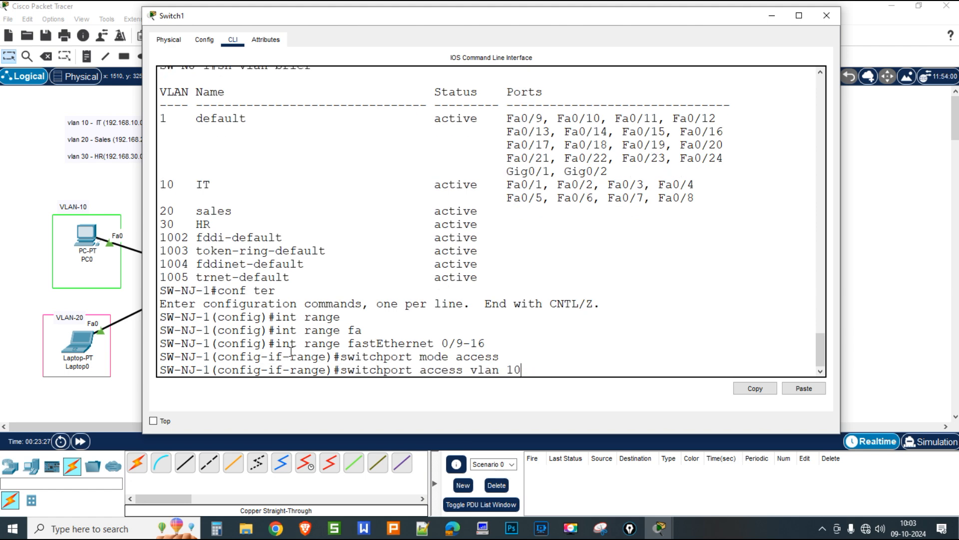
pyautogui.press('BackSpace')
pyautogui.press('BackSpace')
pyautogui.write('20')
pyautogui.press('Return')
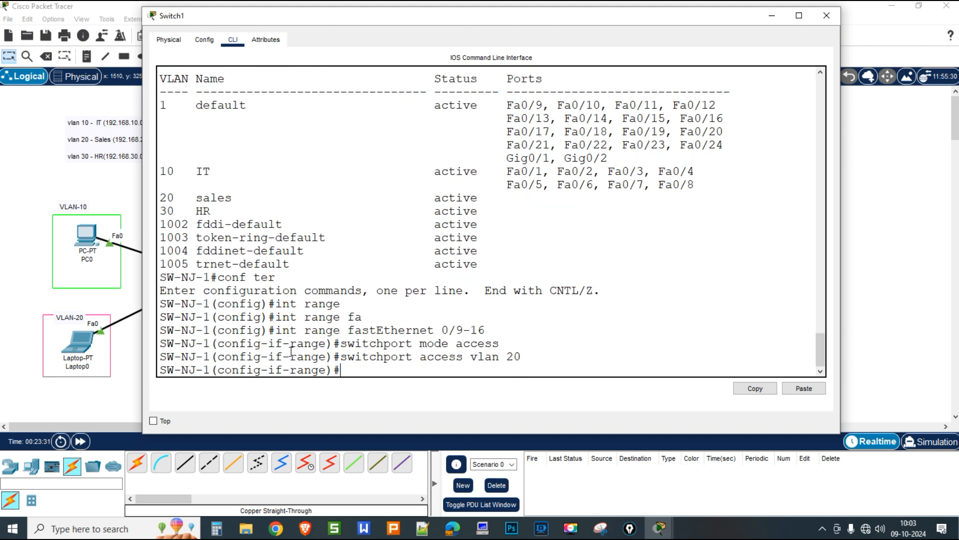
# Exit the current interface range and select the interface range FastEthernet 0/17-24 on SW-NJ-1
pyautogui.write('exit')
pyautogui.press('Return')
pyautogui.press('Up')
pyautogui.press('Up')
pyautogui.press('Up')
pyautogui.press('Up')
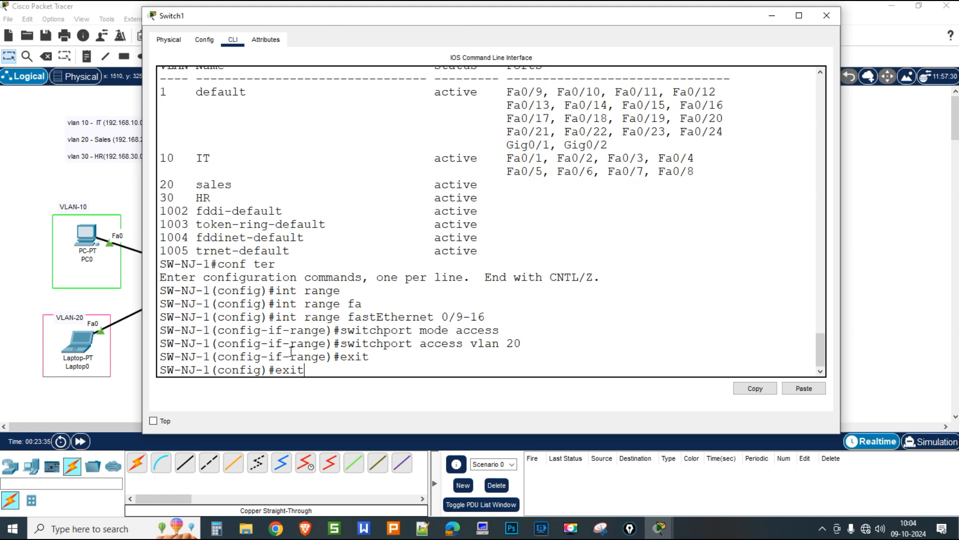
pyautogui.press('BackSpace')
pyautogui.press('BackSpace')
pyautogui.press('BackSpace')
pyautogui.press('BackSpace')
pyautogui.press('BackSpace')
pyautogui.press('BackSpace')
pyautogui.press('BackSpace')
pyautogui.press('BackSpace')
pyautogui.press('BackSpace')
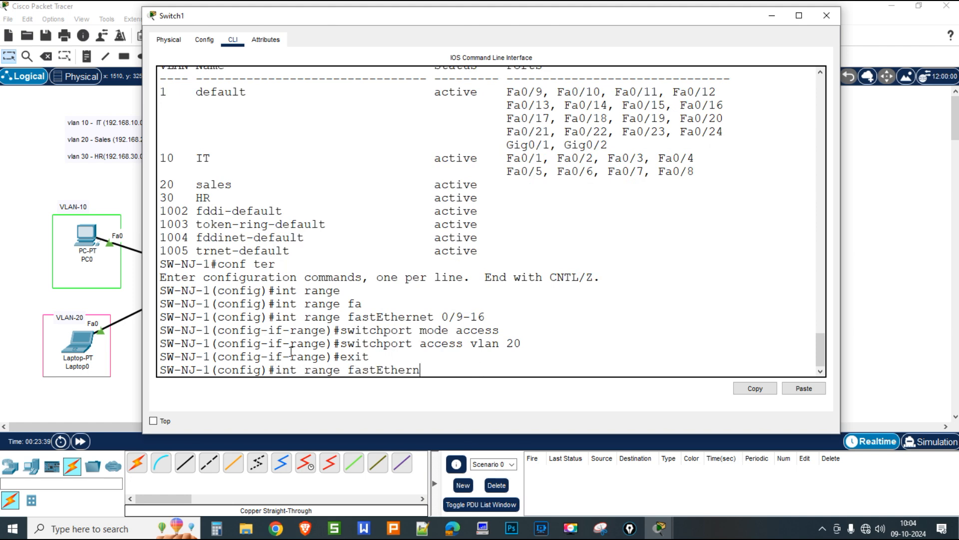
pyautogui.press('Tab')
pyautogui.write('0/17-24')
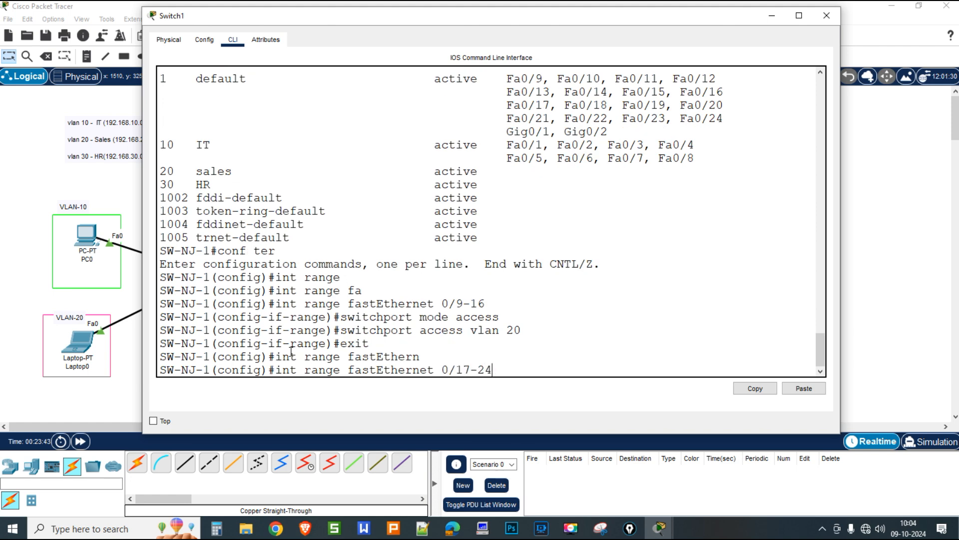
pyautogui.press('Return')
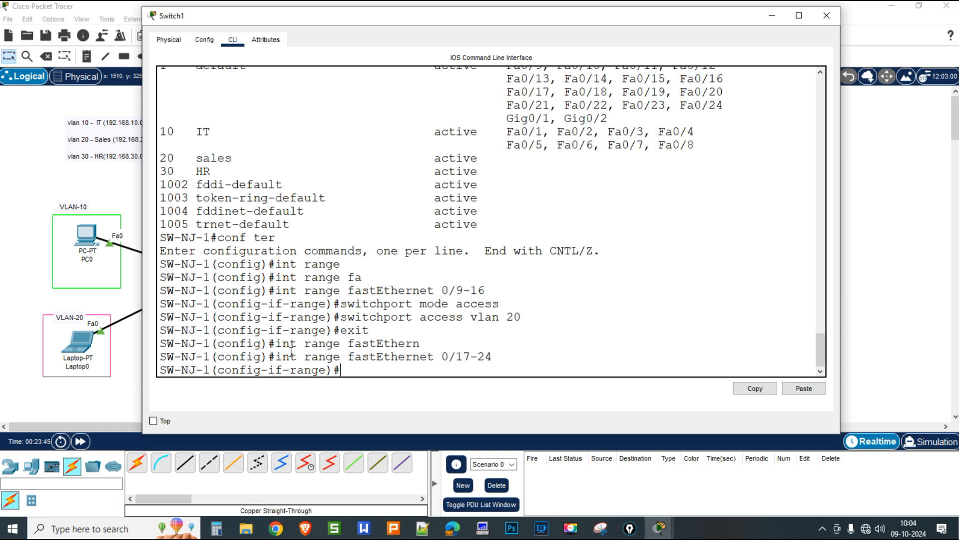
# Set the switchport mode of the selected FastEthernet 0/17-24 ports to access
pyautogui.write('sw')
pyautogui.press('Tab')
pyautogui.write('mo')
pyautogui.press('Tab')
pyautogui.write('ac')
pyautogui.press('Tab')
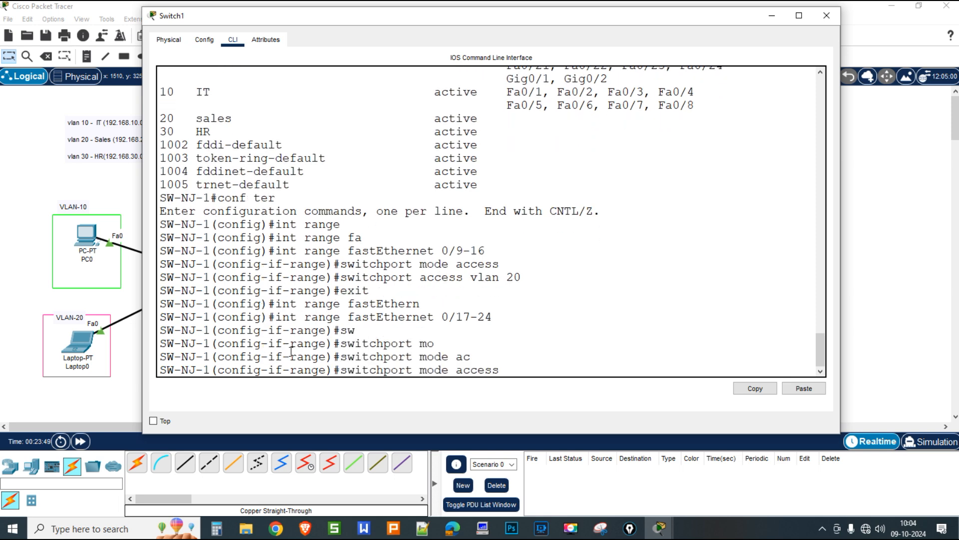
pyautogui.press('Return')
# Assign the selected FastEthernet 0/17-24 ports to access VLAN 30
pyautogui.write('sw')
pyautogui.press('Tab')
pyautogui.write('ac')
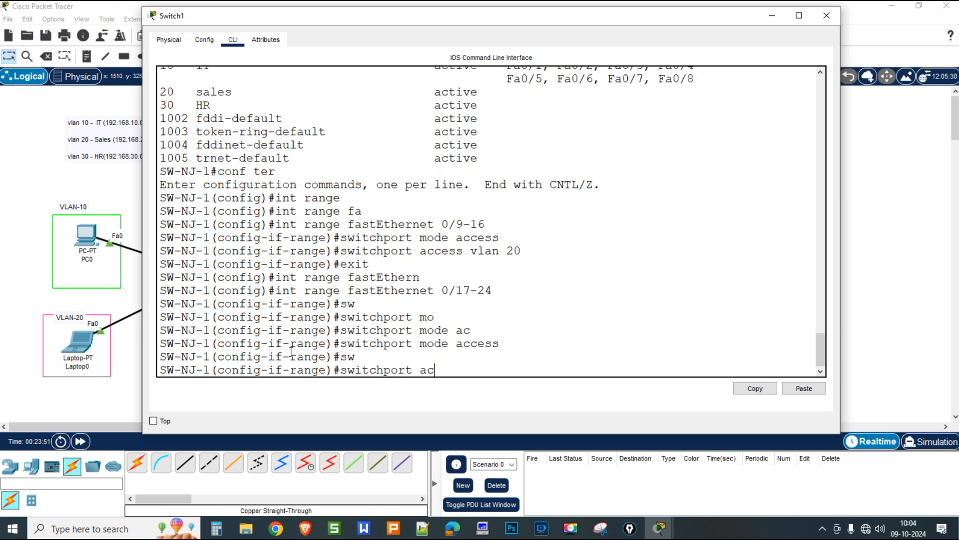
pyautogui.press('Tab')
pyautogui.write('vl')
pyautogui.press('Tab')
pyautogui.write('30')
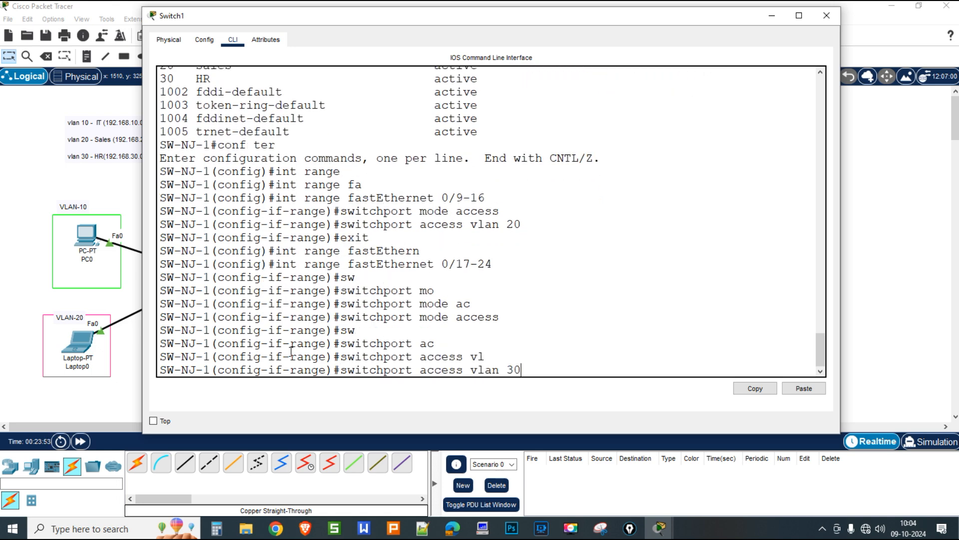
pyautogui.press('Return')
# End configuration mode and save the SW-NJ-1 configuration with the wr command
pyautogui.hotkey('ctrl', 'z')
pyautogui.write('wr')
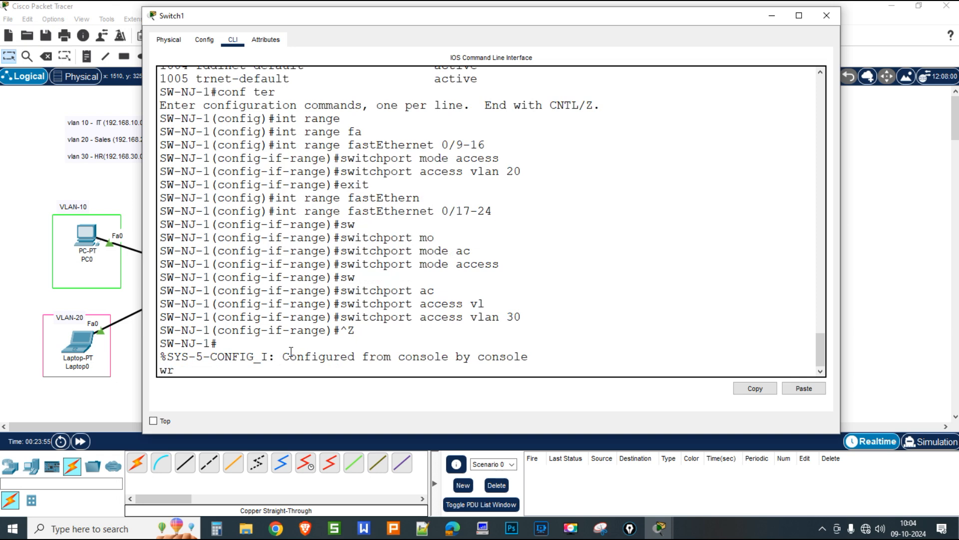
pyautogui.press('Return')
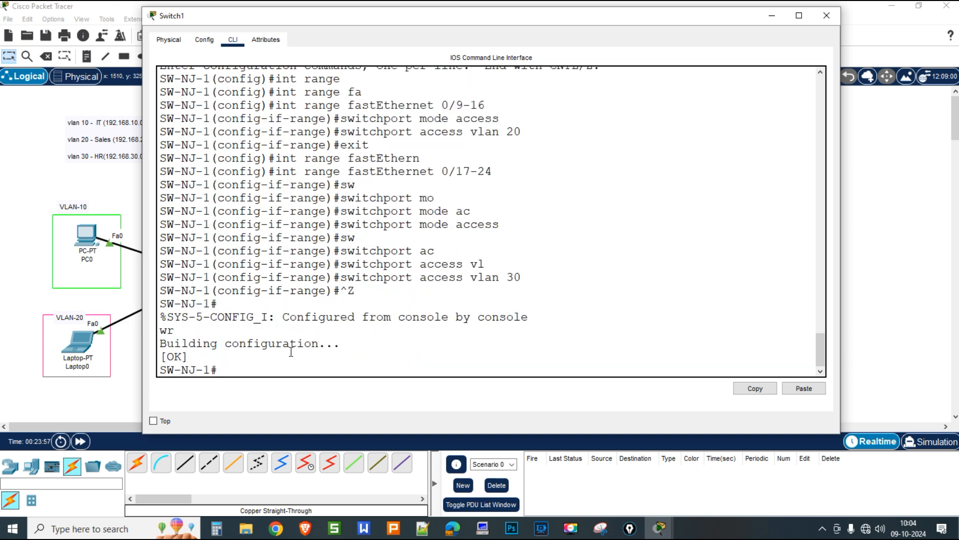
# Run sh vlan brief on SW-NJ-1 and examine which ports belong to the IT and sales VLANs
pyautogui.press('Up')
pyautogui.press('Up')
pyautogui.press('Up')
pyautogui.press('Return')
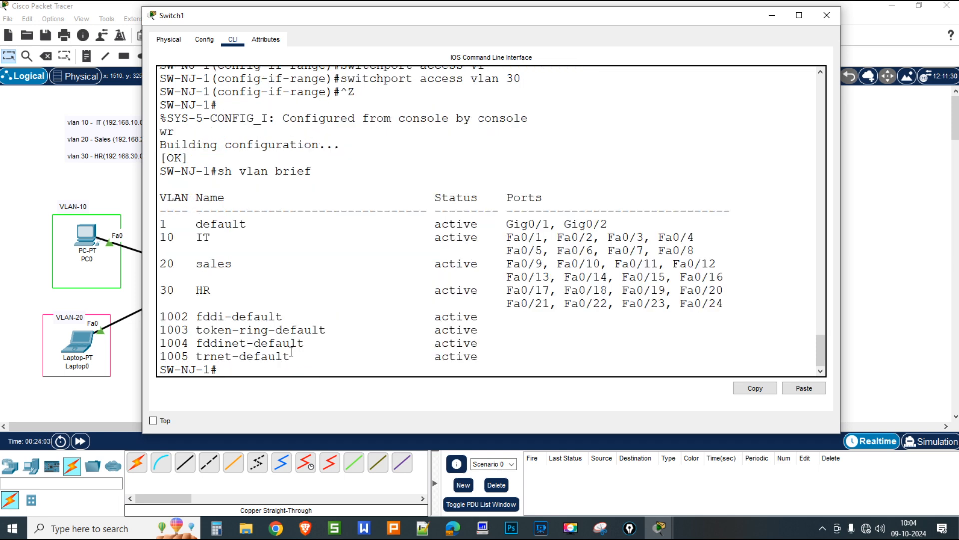
pyautogui.moveTo(695, 251); pyautogui.dragTo(629, 251)
pyautogui.moveTo(527, 239); pyautogui.dragTo(162, 240)
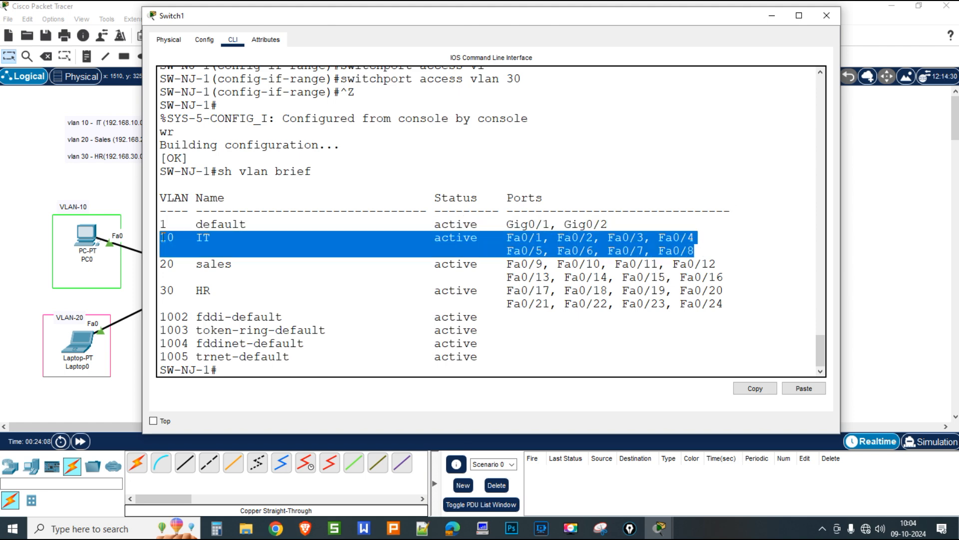
pyautogui.moveTo(735, 279); pyautogui.dragTo(163, 266)
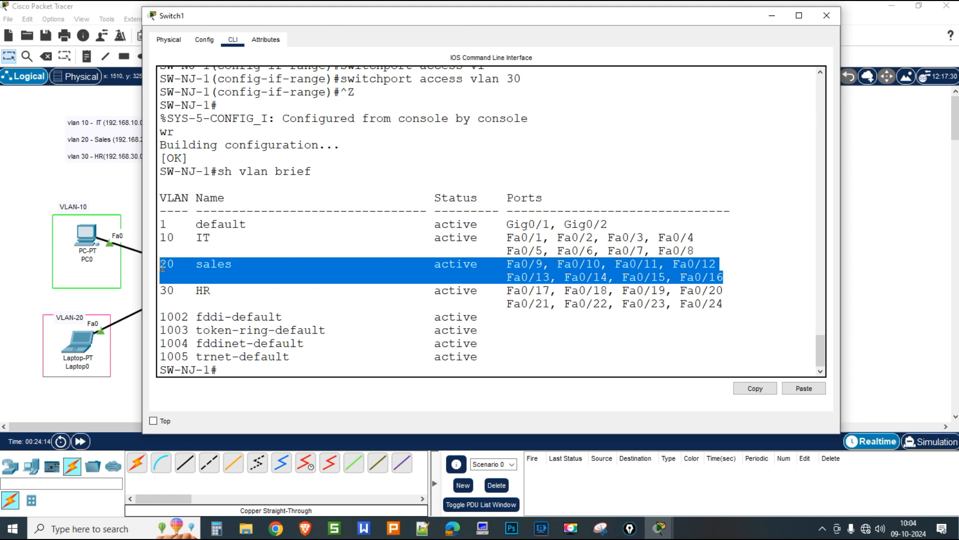
# Examine which FastEthernet ports belong to the HR VLAN 30 in SW-NJ-1's VLAN table
pyautogui.moveTo(724, 306); pyautogui.dragTo(472, 290)
pyautogui.moveTo(177, 290); pyautogui.dragTo(161, 291)
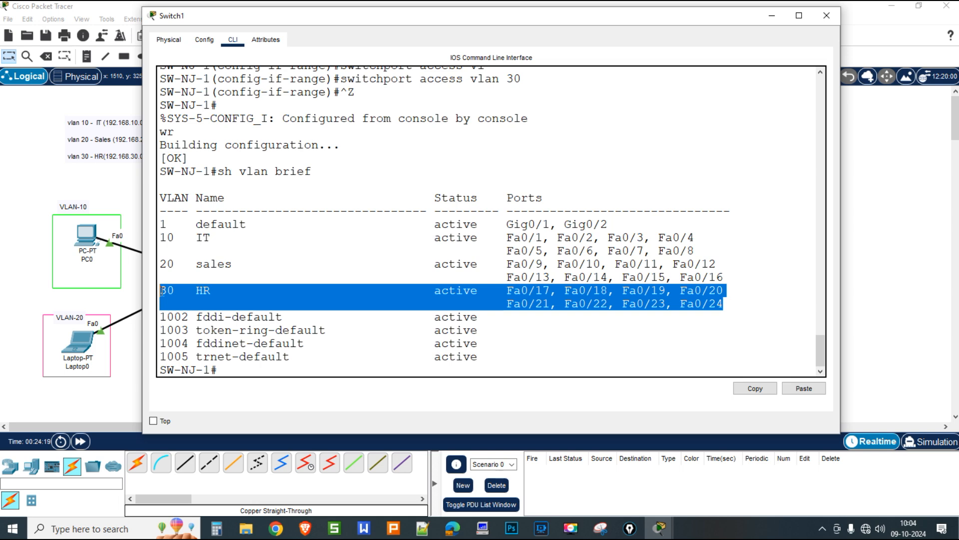
pyautogui.click(273, 370)
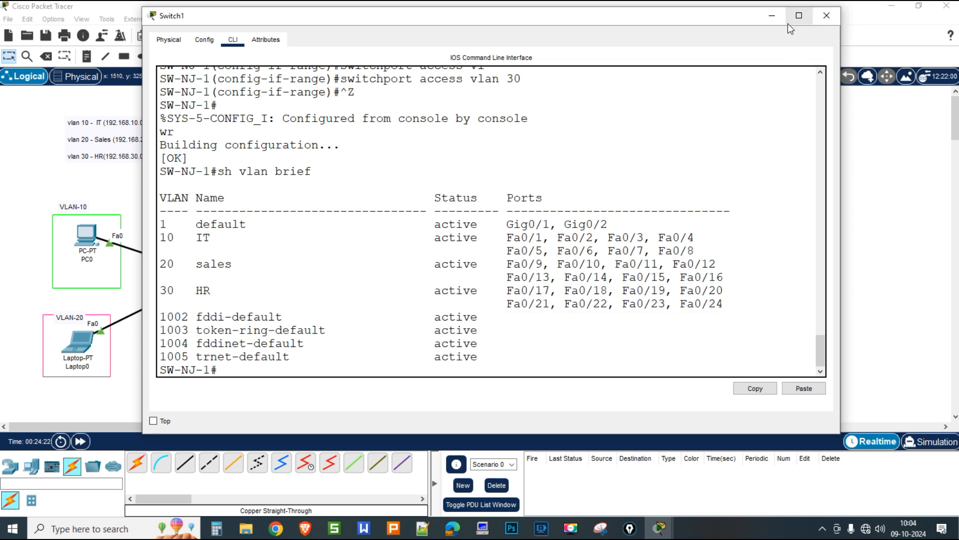
# Open the command line of Switch2 and enter privileged mode with the enable command
pyautogui.click(772, 15)
pyautogui.click(424, 274)
pyautogui.click(396, 108)
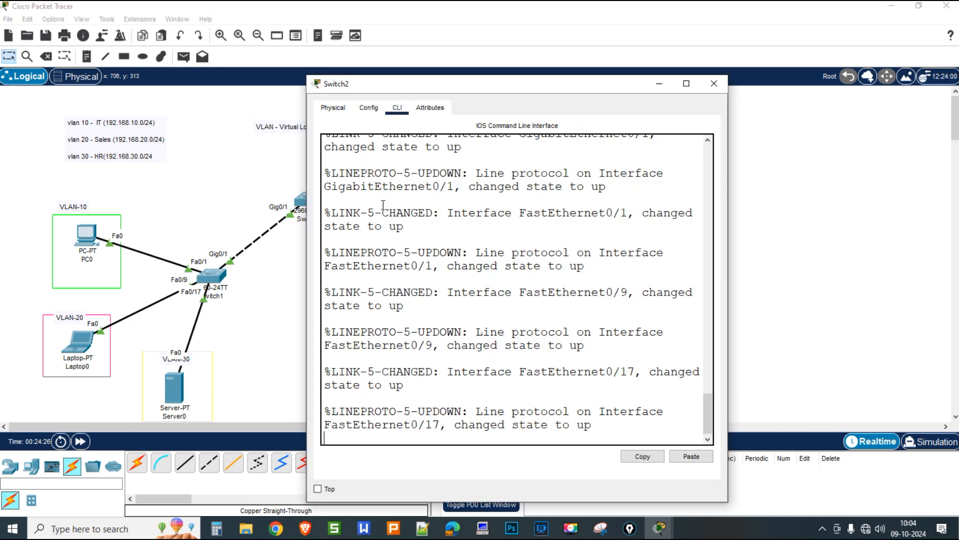
pyautogui.press('Return')
pyautogui.press('Return')
pyautogui.press('Return')
pyautogui.press('Return')
pyautogui.write('enable')
pyautogui.press('Return')
pyautogui.press('Return')
pyautogui.press('Return')
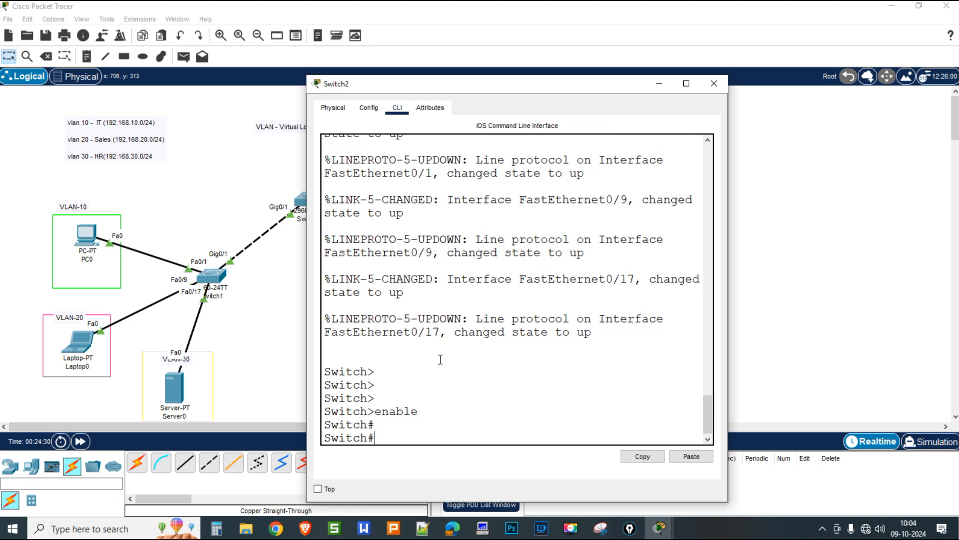
# Enter global configuration mode on Switch2 and set its hostname to SW-NJ-2
pyautogui.write('conf ter')
pyautogui.press('Return')
pyautogui.write('hos')
pyautogui.press('Tab')
pyautogui.write('SW-NJ-2')
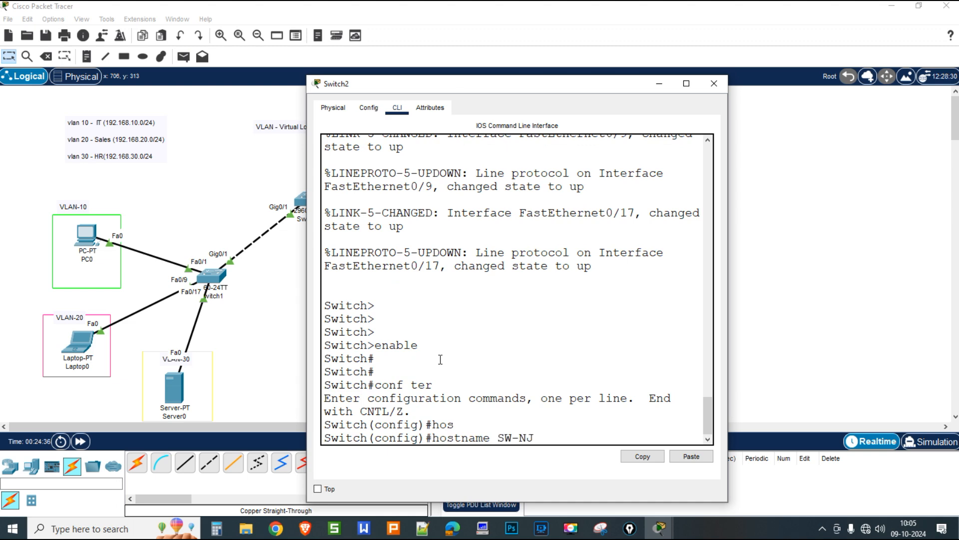
pyautogui.press('Return')
pyautogui.press('Return')
pyautogui.press('Return')
pyautogui.press('Return')
pyautogui.press('Return')
pyautogui.press('Return')
# Create VLAN 10 on SW-NJ-2 and name it IT
pyautogui.write('vlan 10')
pyautogui.press('Return')
pyautogui.write('name')
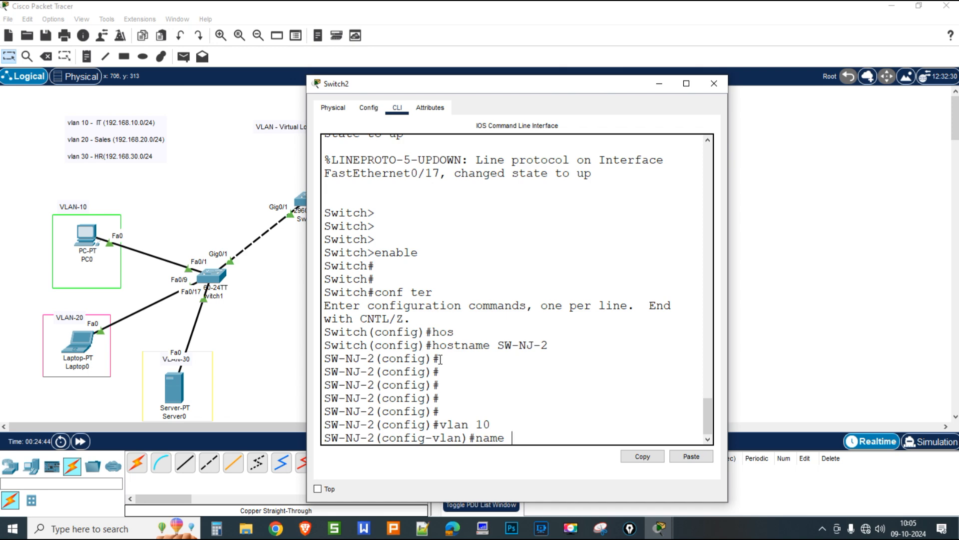
pyautogui.click(220, 274)
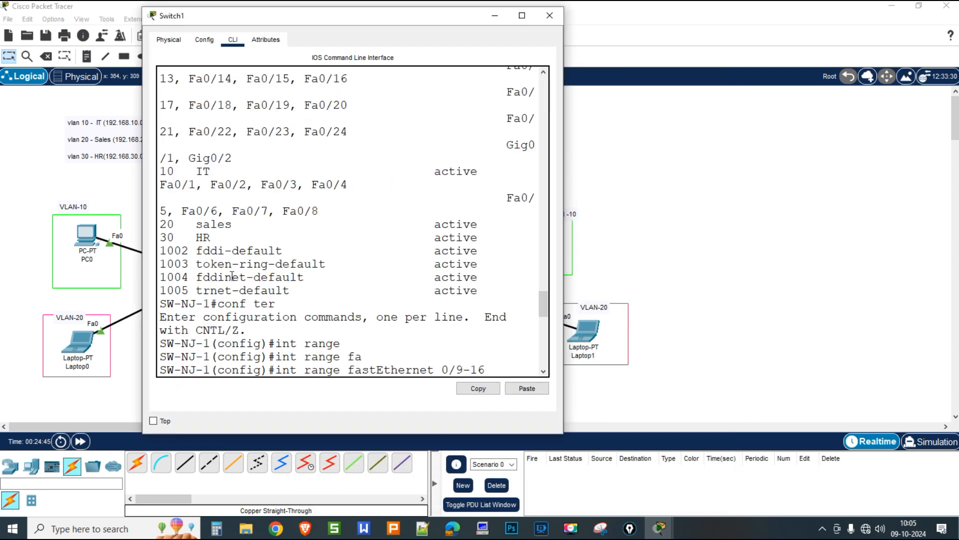
pyautogui.click(495, 15)
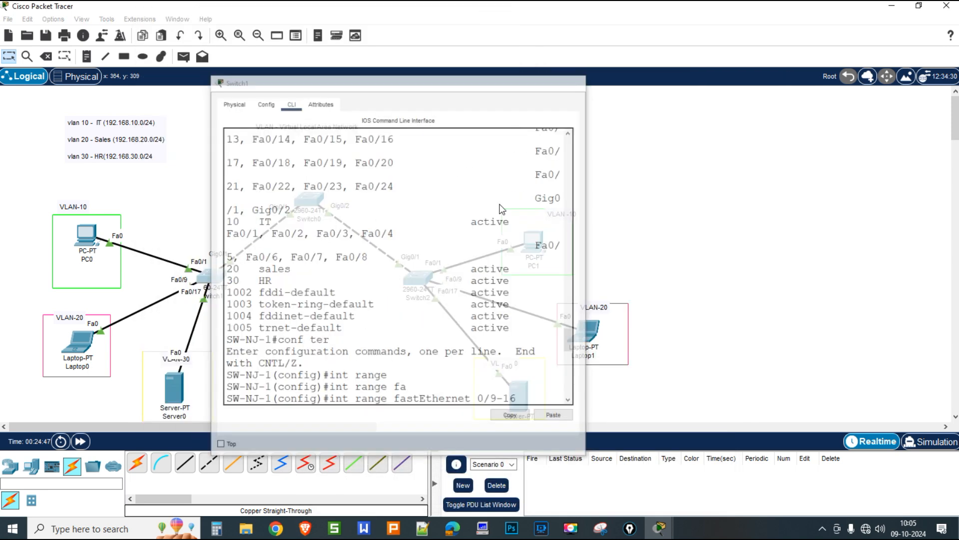
pyautogui.click(425, 279)
pyautogui.write('IT')
pyautogui.press('Return')
pyautogui.press('Return')
# Create VLAN 20 on SW-NJ-2 and name it sales
pyautogui.write('vlan ')
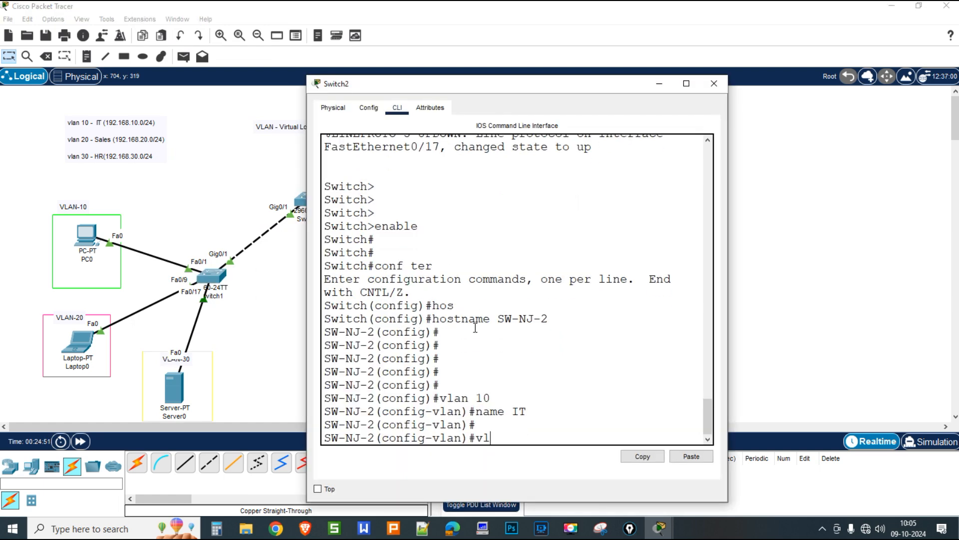
pyautogui.write('20')
pyautogui.press('Return')
pyautogui.write('name sales')
pyautogui.press('Return')
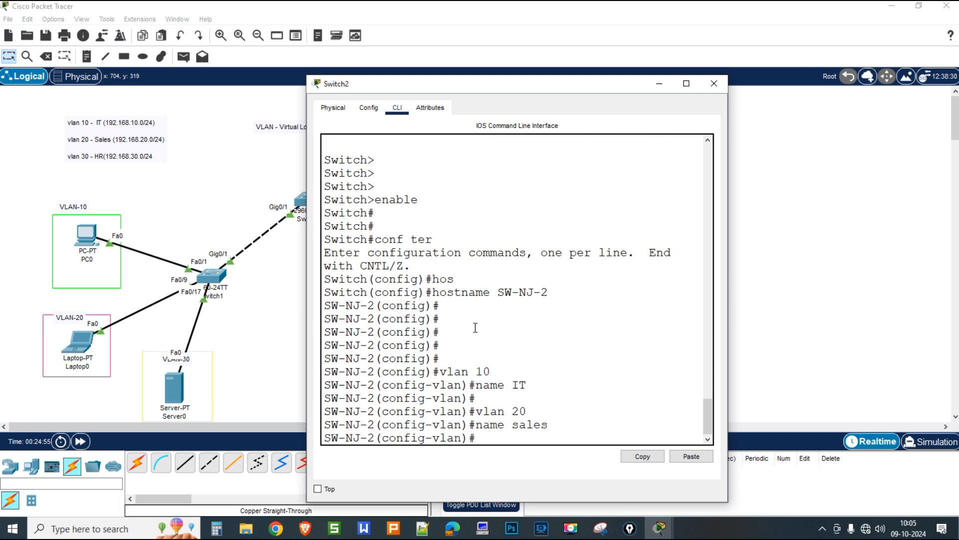
# Create VLAN 30 named HR on SW-NJ-2 and return to global configuration mode
pyautogui.write('vlan 30')
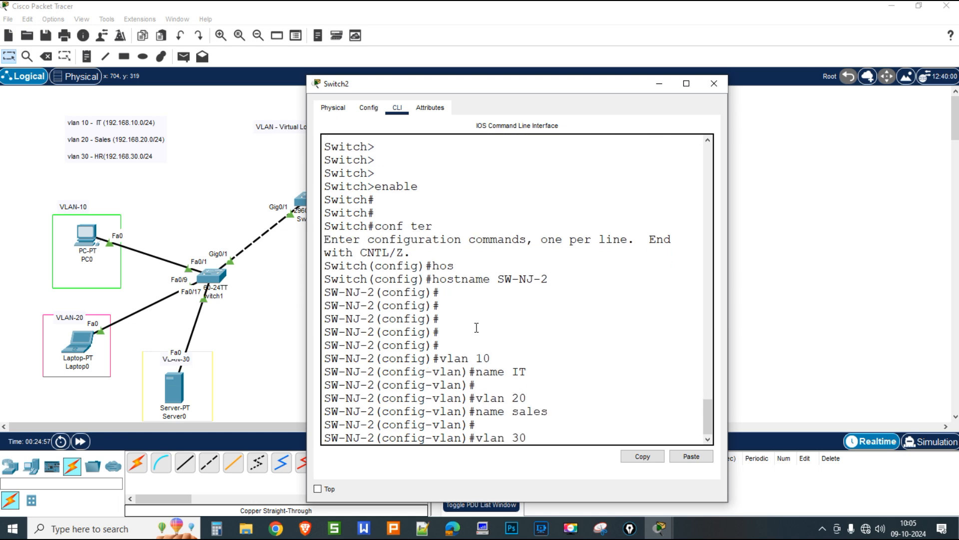
pyautogui.press('Return')
pyautogui.write('name HR')
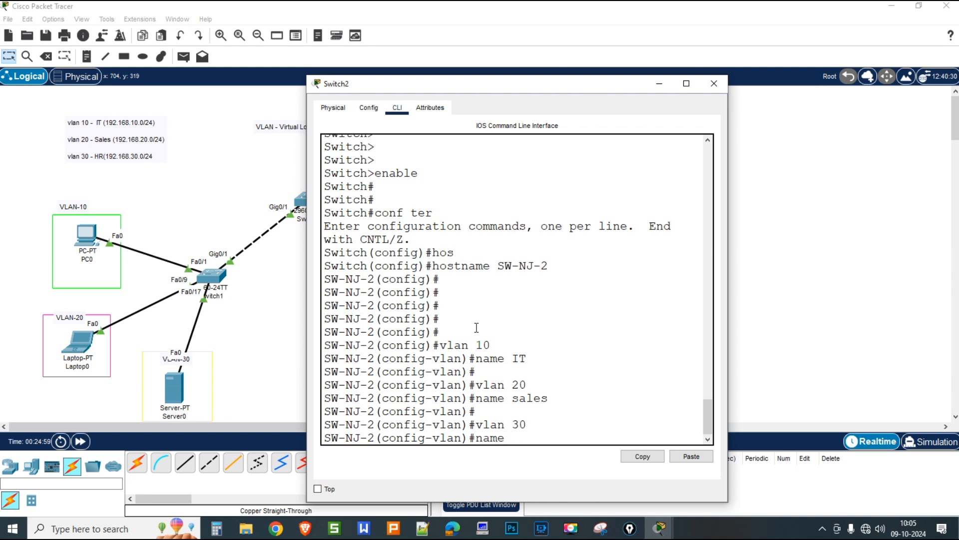
pyautogui.press('Return')
pyautogui.press('Return')
pyautogui.press('Return')
pyautogui.write('exit')
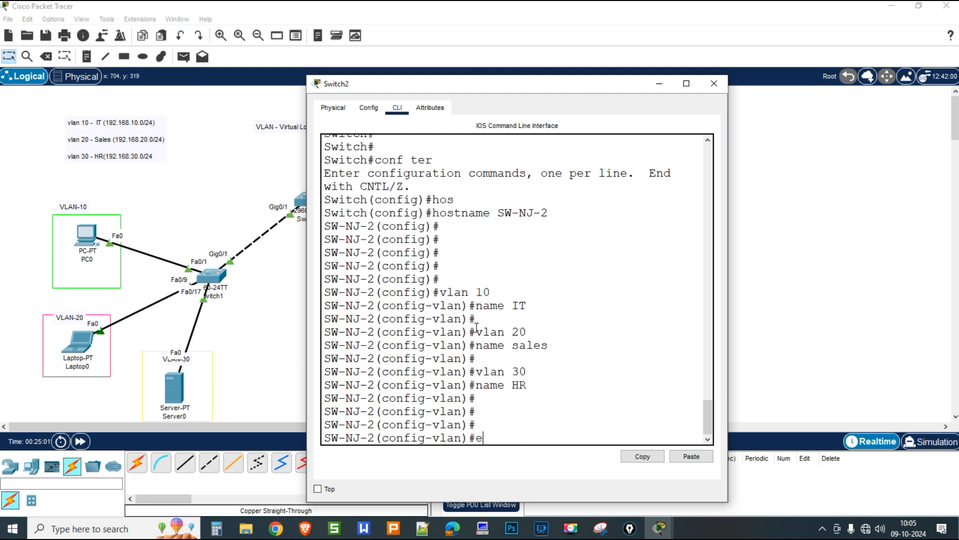
pyautogui.press('Return')
pyautogui.press('Return')
pyautogui.press('Return')
pyautogui.press('Return')
pyautogui.press('Return')
# Set the switchport mode of the FastEthernet 0/1-8 interface range on SW-NJ-2 to access
pyautogui.write('int range fas')
pyautogui.press('Tab')
pyautogui.write('0/')
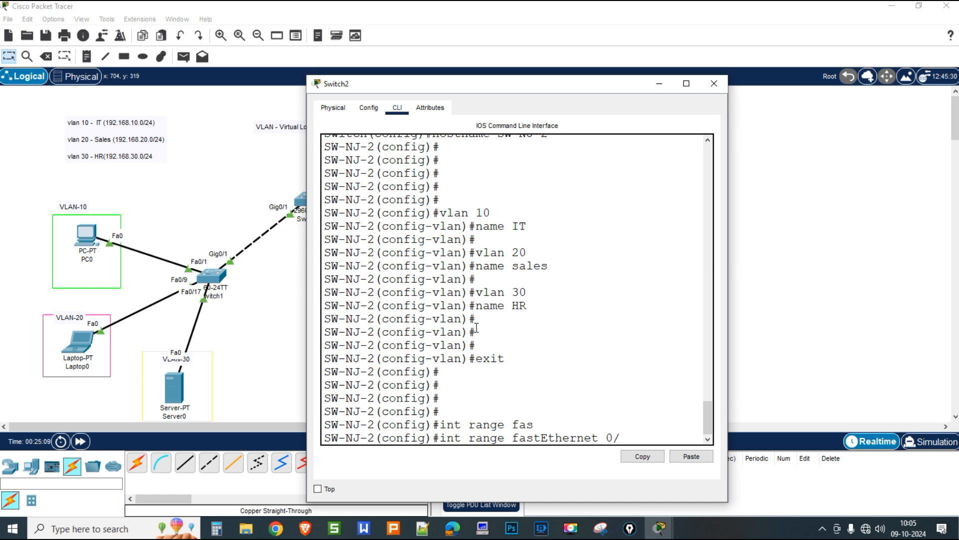
pyautogui.write('1-8')
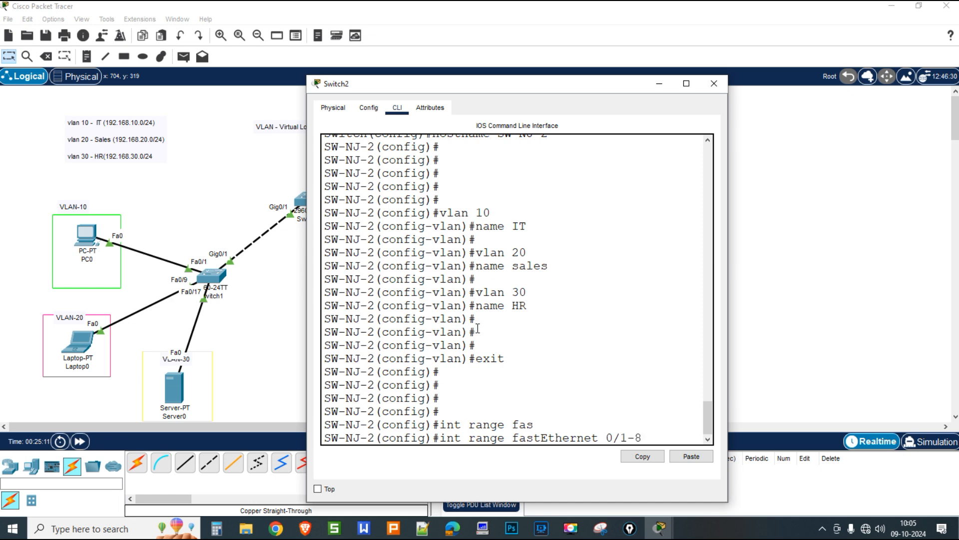
pyautogui.press('Return')
pyautogui.write('swi')
pyautogui.press('Tab')
pyautogui.write('moa')
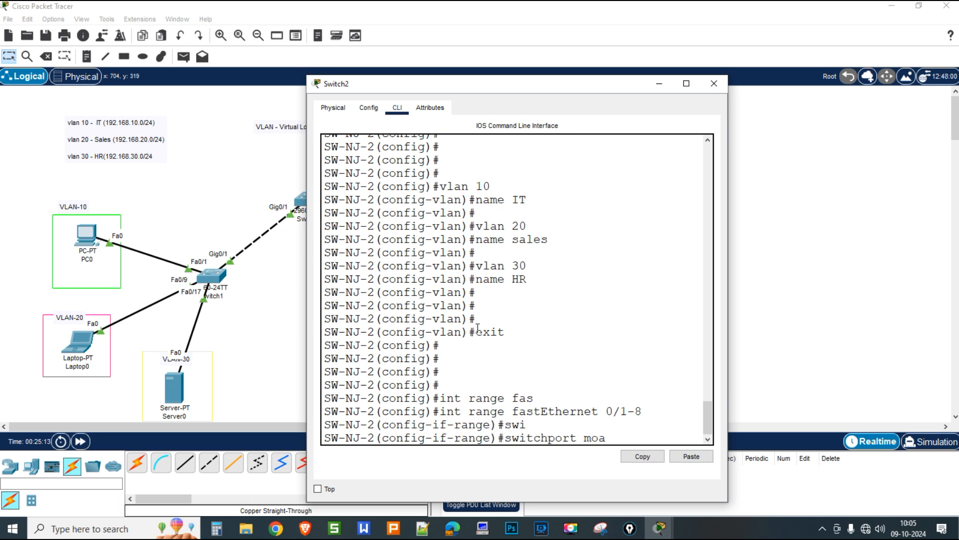
pyautogui.press('Tab')
pyautogui.press('BackSpace')
pyautogui.write('d')
pyautogui.press('Tab')
pyautogui.write('ac')
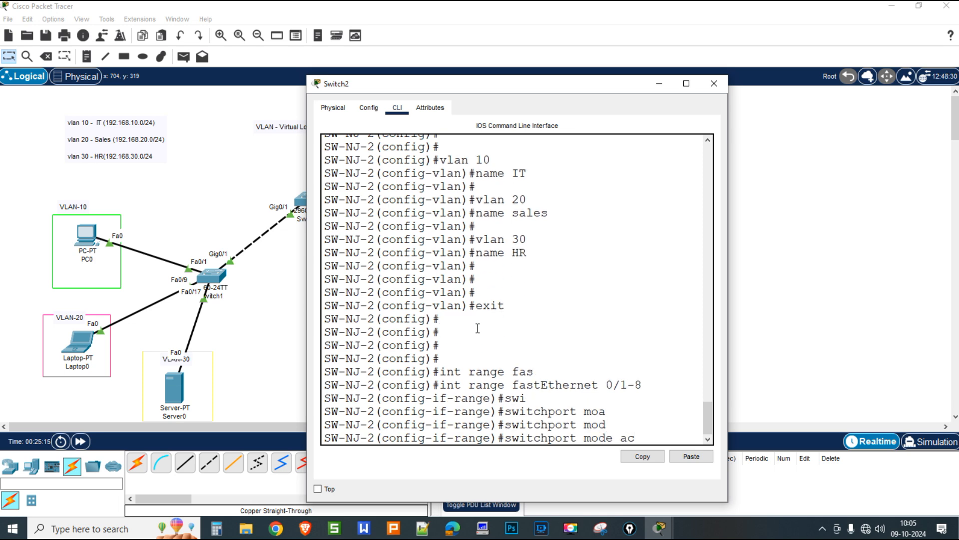
pyautogui.press('Tab')
pyautogui.press('Return')
# Assign the FastEthernet 0/1-8 ports on SW-NJ-2 to access VLAN 10 and exit the interface range
pyautogui.write('sw')
pyautogui.press('Tab')
pyautogui.write('ac')
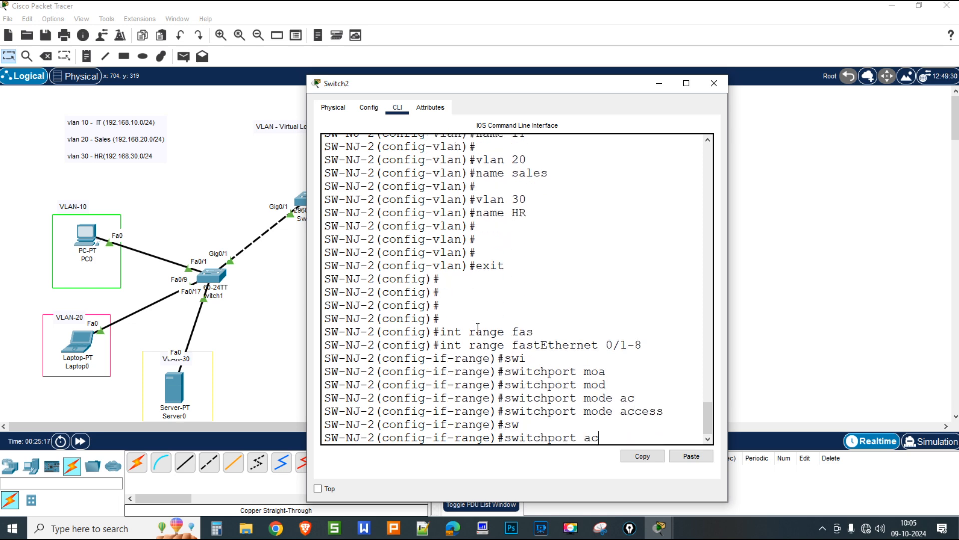
pyautogui.press('Tab')
pyautogui.write('vl')
pyautogui.press('Tab')
pyautogui.write('10')
pyautogui.press('Return')
pyautogui.press('Return')
pyautogui.write('e')
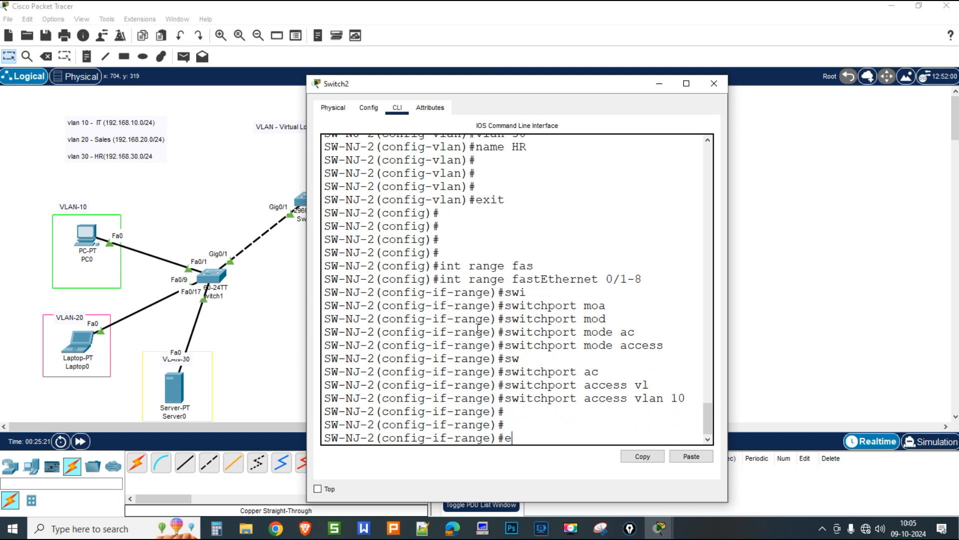
pyautogui.write('xit')
pyautogui.press('Return')
# Set the switchport mode of the FastEthernet 0/9-16 interface range on SW-NJ-2 to access
pyautogui.press('Up')
pyautogui.press('Up')
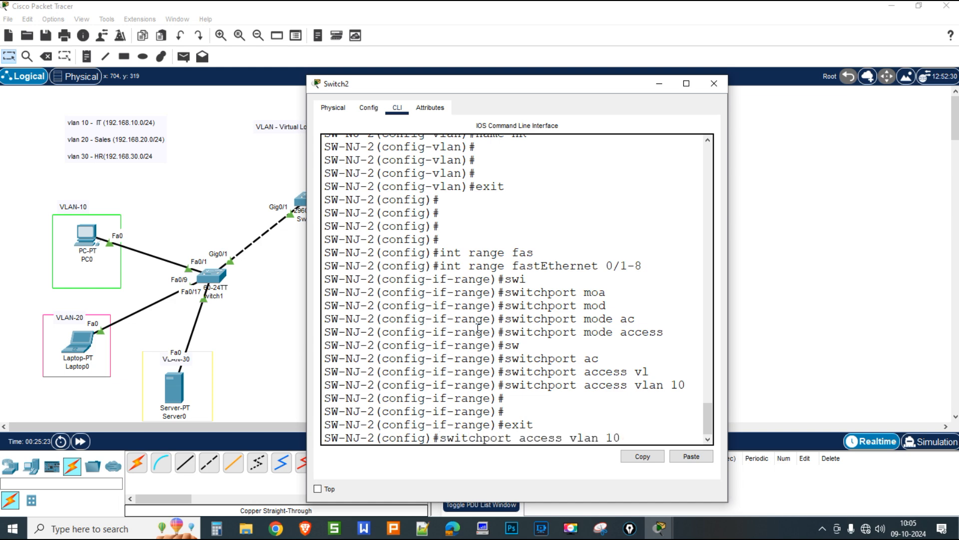
pyautogui.press('Up')
pyautogui.press('Up')
pyautogui.press('BackSpace')
pyautogui.write('9-16')
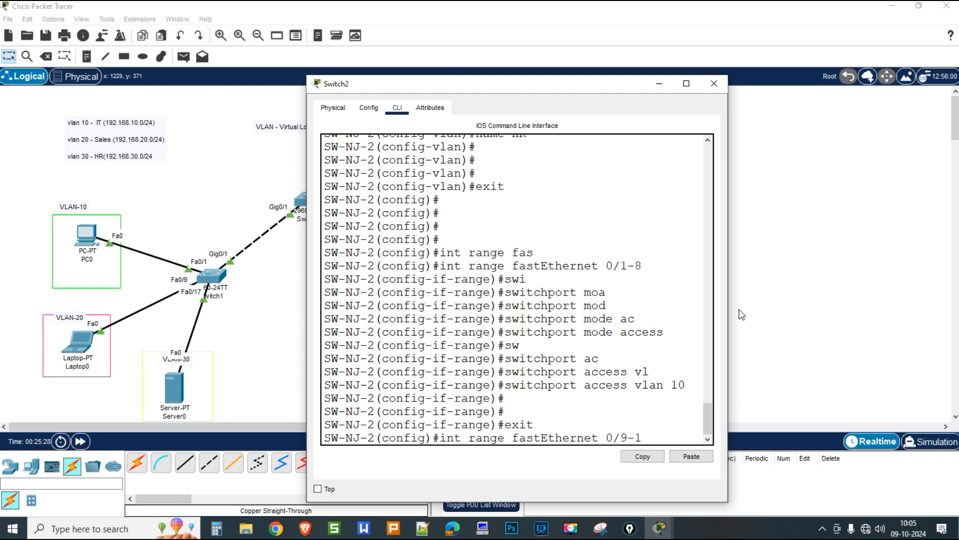
pyautogui.press('Return')
pyautogui.press('Up')
pyautogui.press('Up')
pyautogui.press('Up')
pyautogui.press('Up')
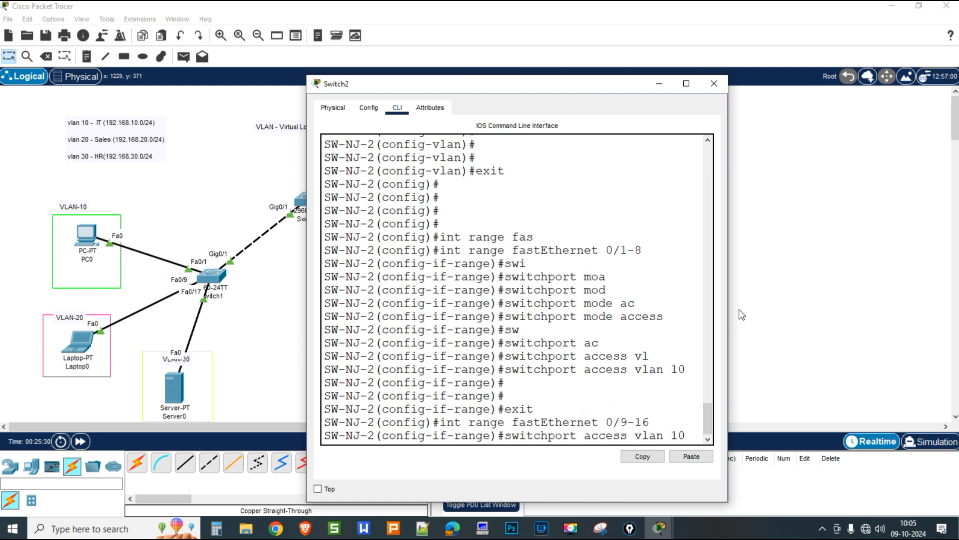
pyautogui.press('Return')
# Assign the FastEthernet 0/9-16 ports on SW-NJ-2 to access VLAN 20 and exit the interface range
pyautogui.press('Up')
pyautogui.press('Up')
pyautogui.press('Up')
pyautogui.press('Up')
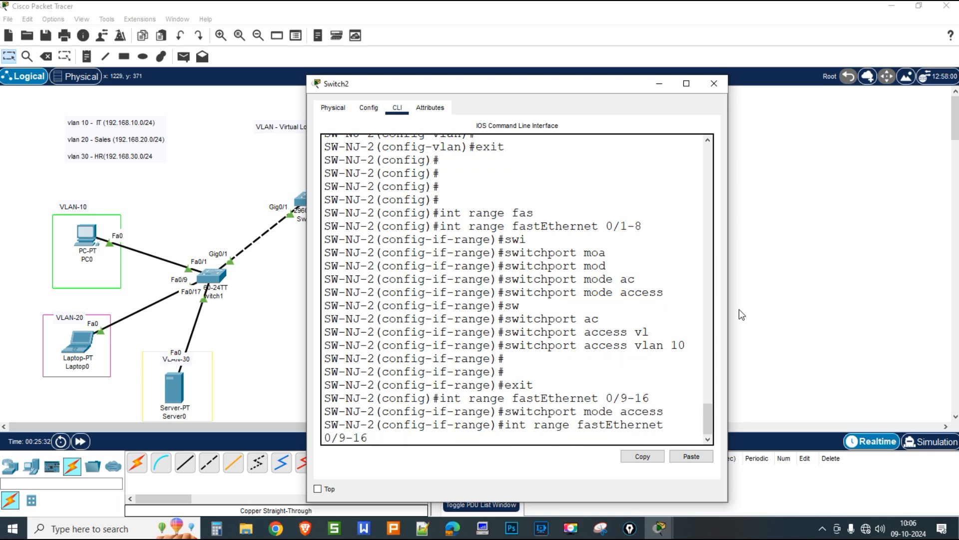
pyautogui.press('BackSpace')
pyautogui.press('BackSpace')
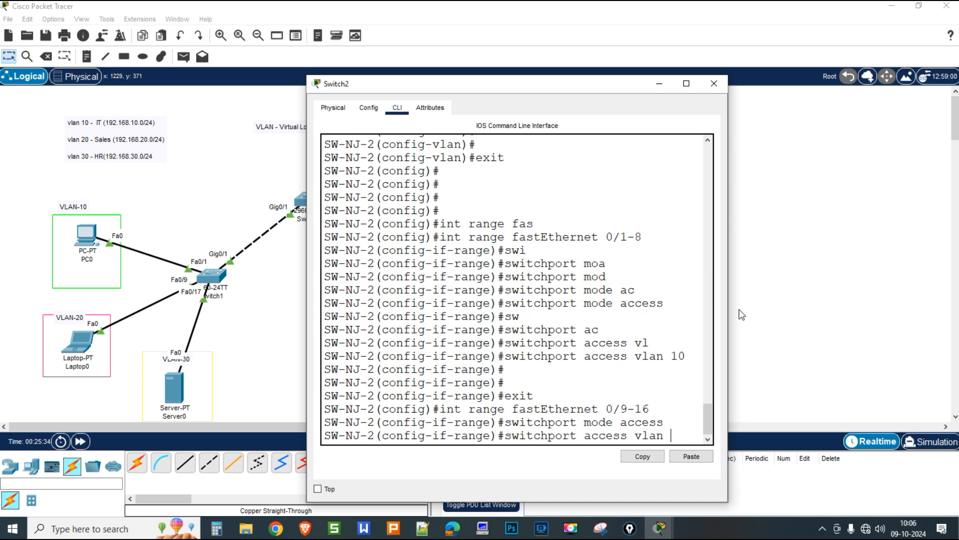
pyautogui.write('20')
pyautogui.press('Return')
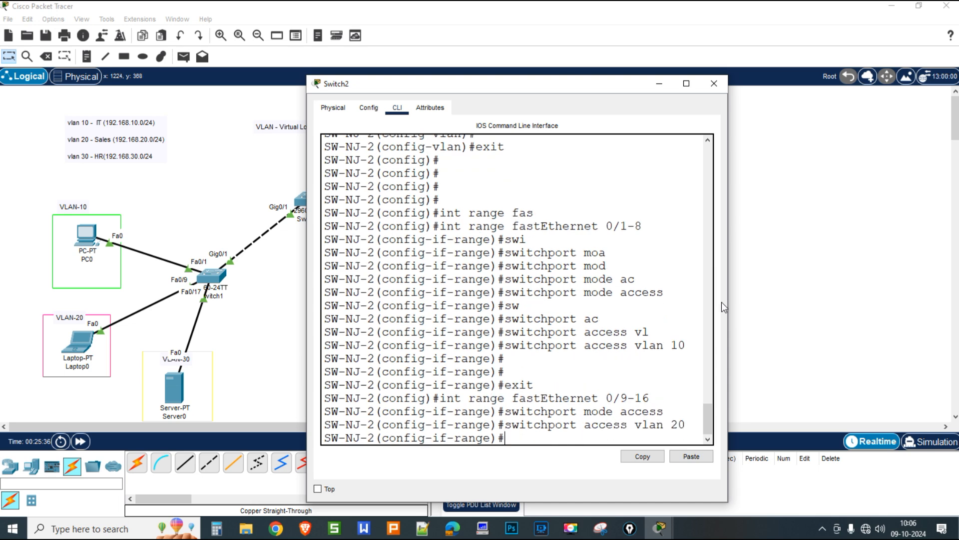
pyautogui.moveTo(725, 301); pyautogui.dragTo(849, 307)
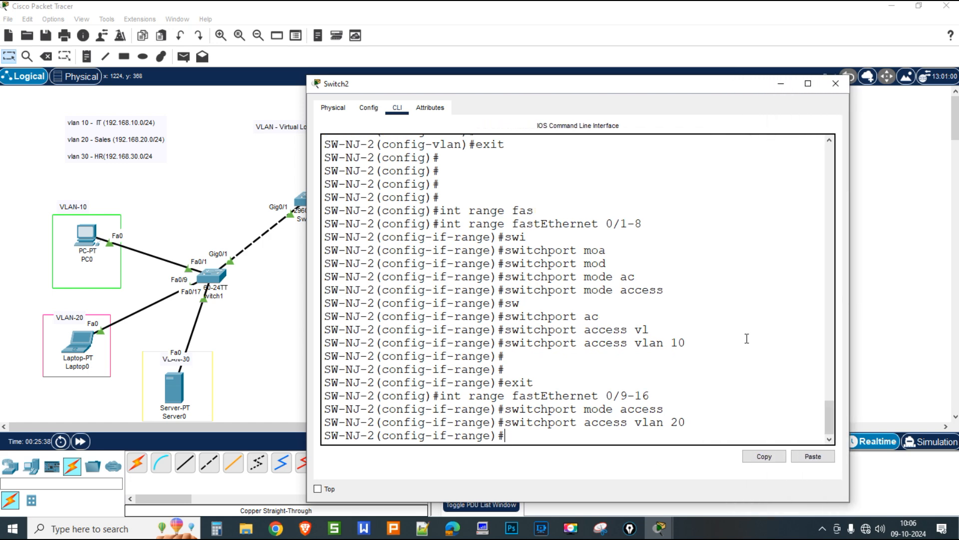
pyautogui.write('exit')
pyautogui.press('Return')
# Set the switchport mode of the FastEthernet 0/17-24 interface range on SW-NJ-2 to access
pyautogui.press('Up')
pyautogui.press('Up')
pyautogui.press('Up')
pyautogui.press('Up')
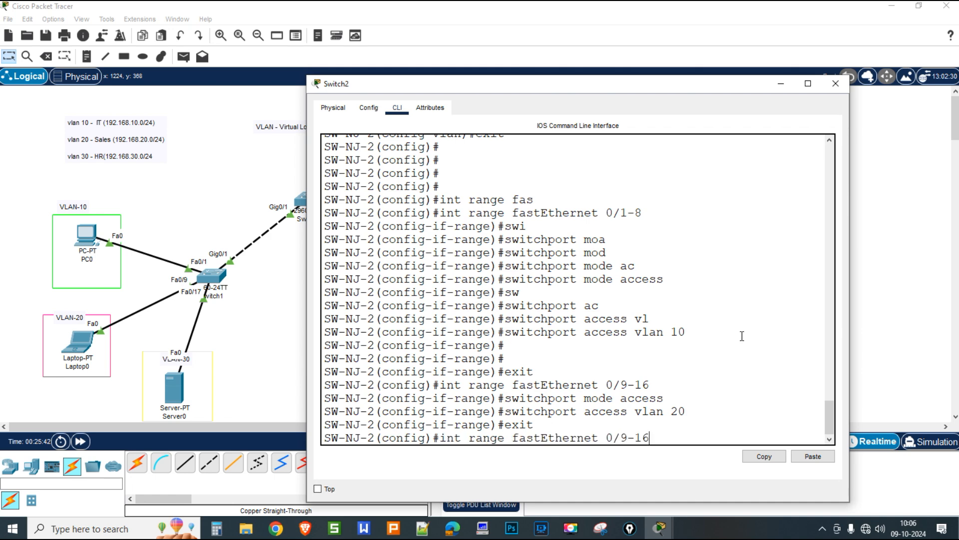
pyautogui.press('BackSpace')
pyautogui.press('BackSpace')
pyautogui.press('BackSpace')
pyautogui.press('BackSpace')
pyautogui.write('17-24')
pyautogui.press('Return')
pyautogui.press('Up')
pyautogui.press('Up')
pyautogui.press('Up')
pyautogui.press('Up')
pyautogui.press('Return')
# Assign the FastEthernet 0/17-24 ports on SW-NJ-2 to access VLAN 30
pyautogui.press('Up')
pyautogui.press('Up')
pyautogui.press('Up')
pyautogui.press('Up')
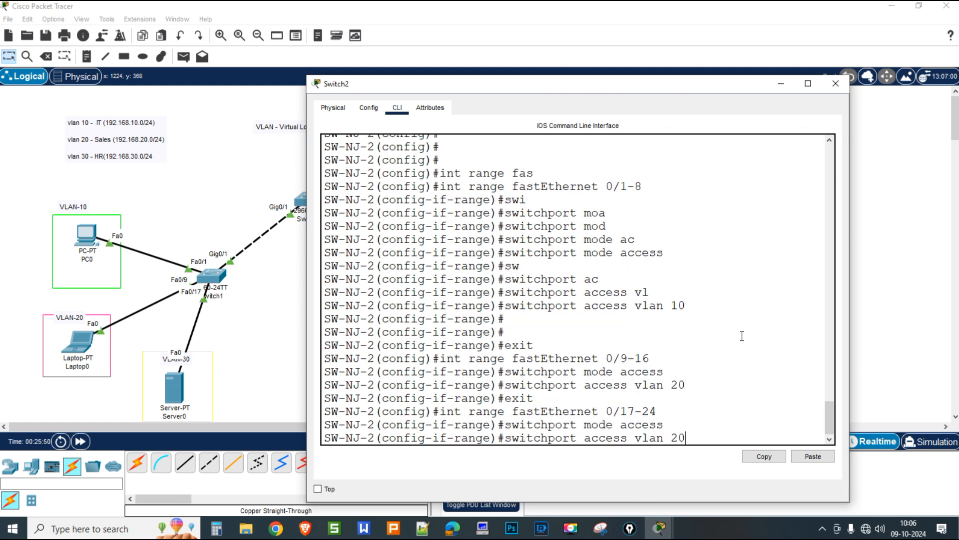
pyautogui.press('BackSpace')
pyautogui.write('30')
pyautogui.press('Return')
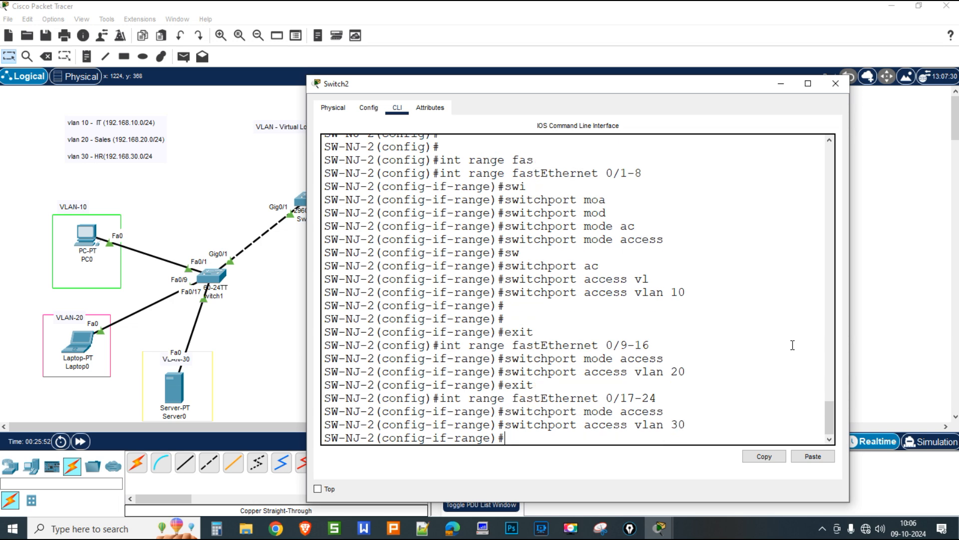
# End configuration mode and save the SW-NJ-2 configuration with the wr command
pyautogui.hotkey('ctrl', 'z')
pyautogui.write('wr')
pyautogui.press('Return')
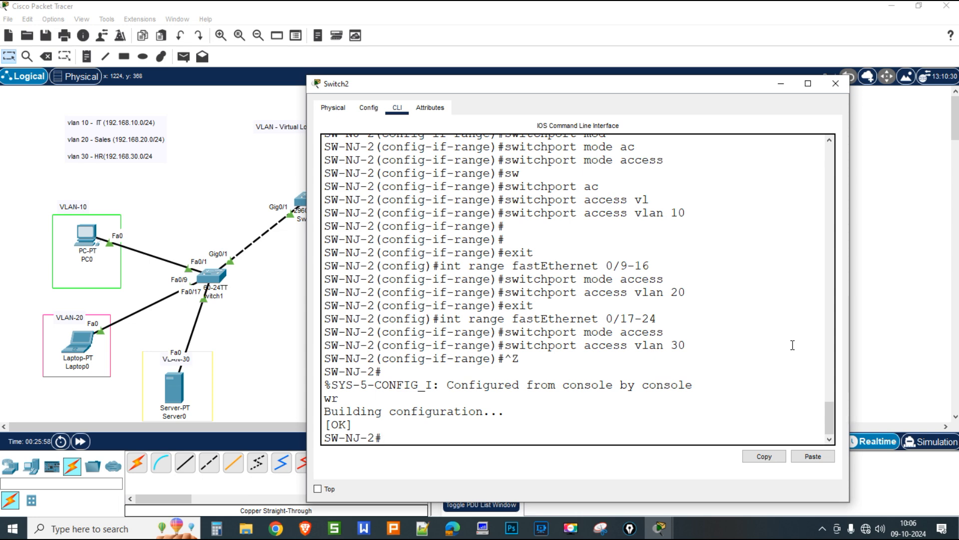
# Run show vlan brief on SW-NJ-2 and examine which ports belong to the IT VLAN
pyautogui.write('show')
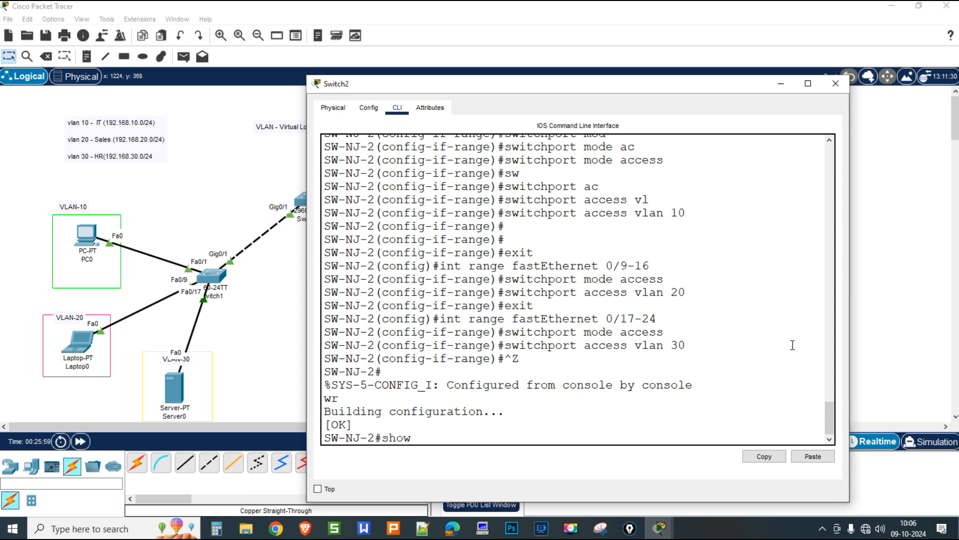
pyautogui.write(' vlan brief')
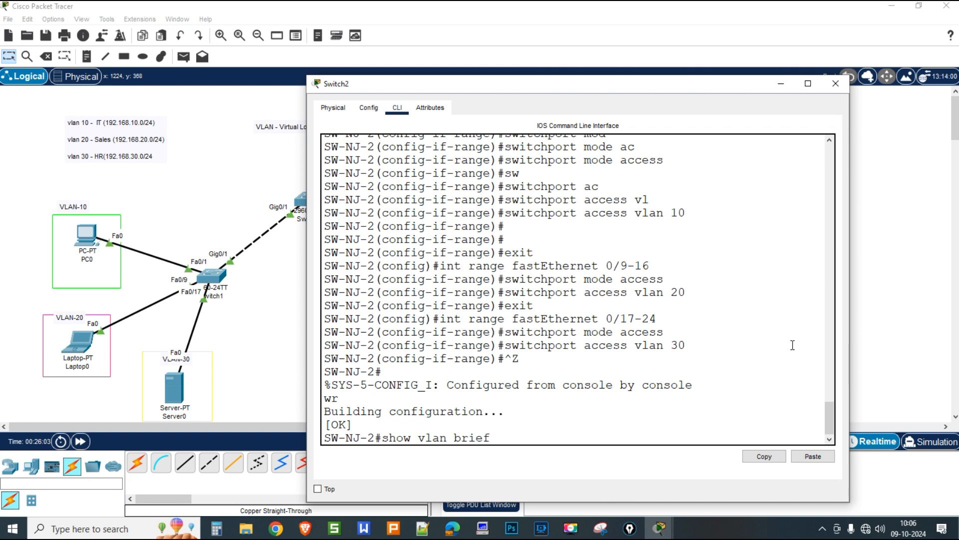
pyautogui.press('Return')
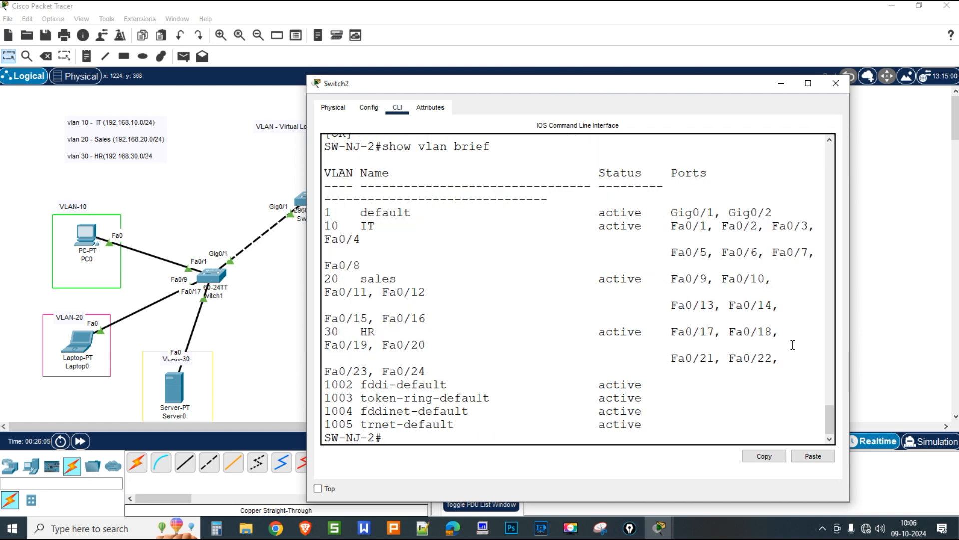
pyautogui.moveTo(306, 345); pyautogui.dragTo(129, 346)
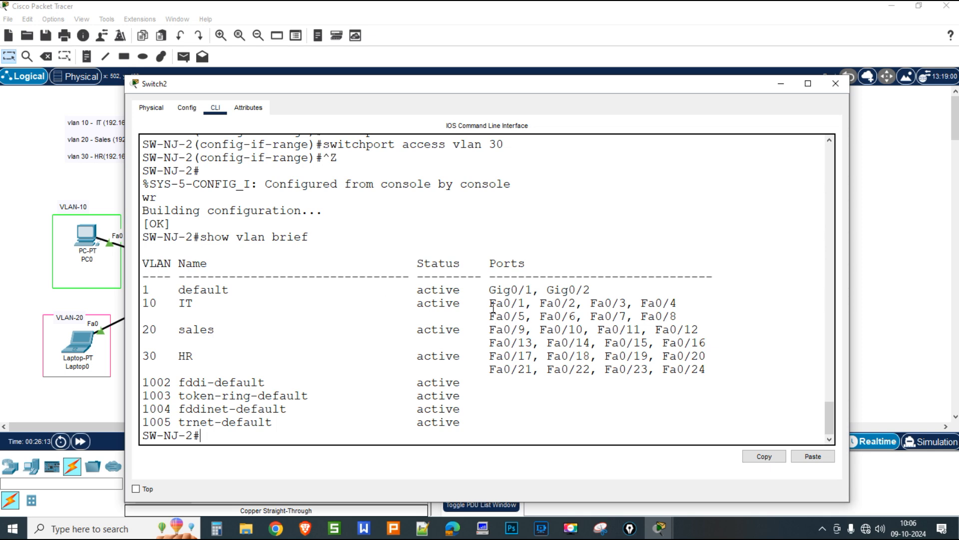
pyautogui.moveTo(492, 306); pyautogui.dragTo(678, 323)
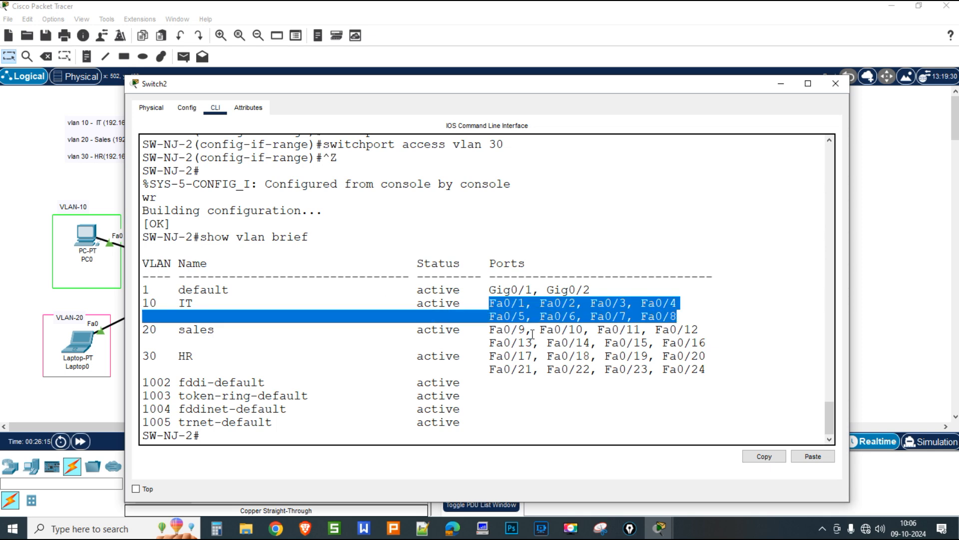
# Examine the ports assigned to the sales and HR VLANs on SW-NJ-2 and put its console window away
pyautogui.moveTo(492, 329); pyautogui.dragTo(705, 344)
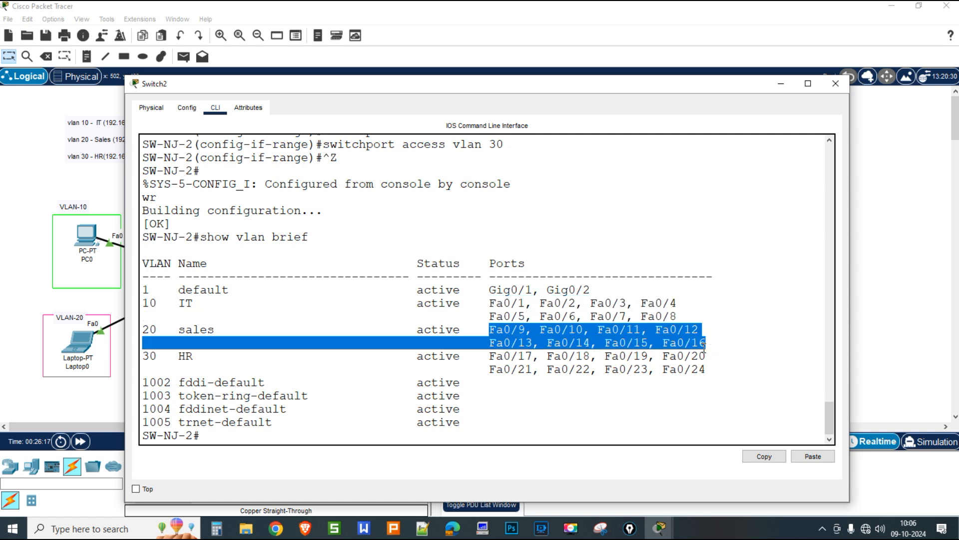
pyautogui.moveTo(490, 356); pyautogui.dragTo(719, 373)
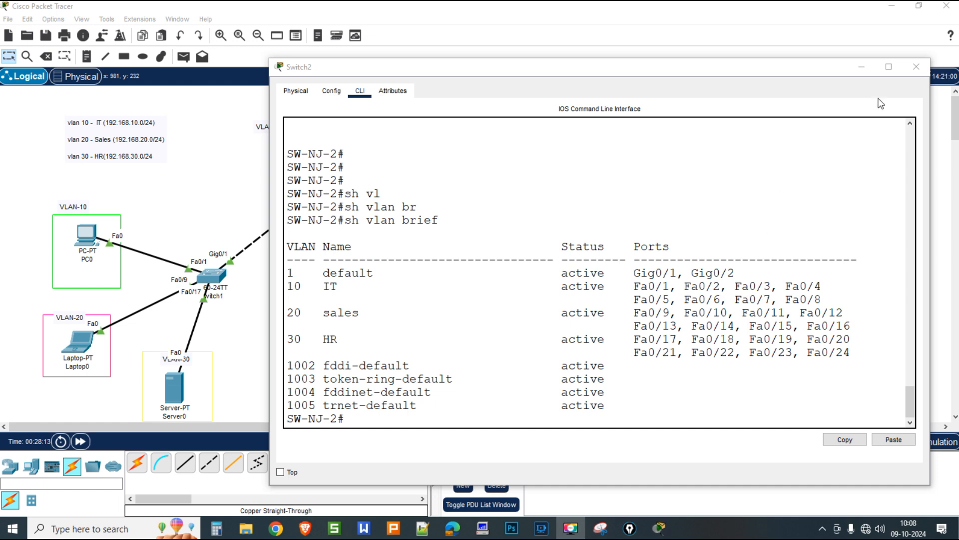
pyautogui.click(861, 67)
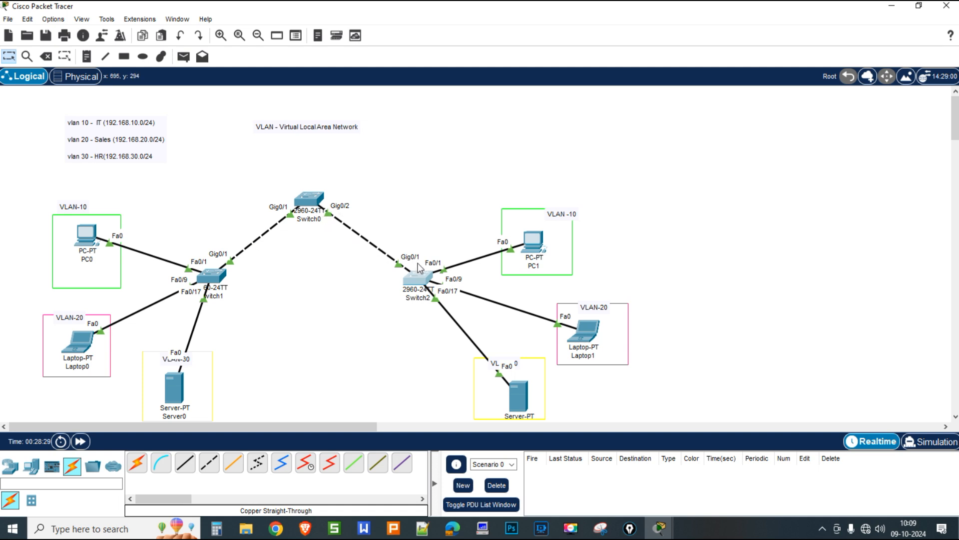
# Examine the VLAN assigned to each port in the port summary of Switch1
pyautogui.moveTo(416, 280)
pyautogui.click(222, 279)
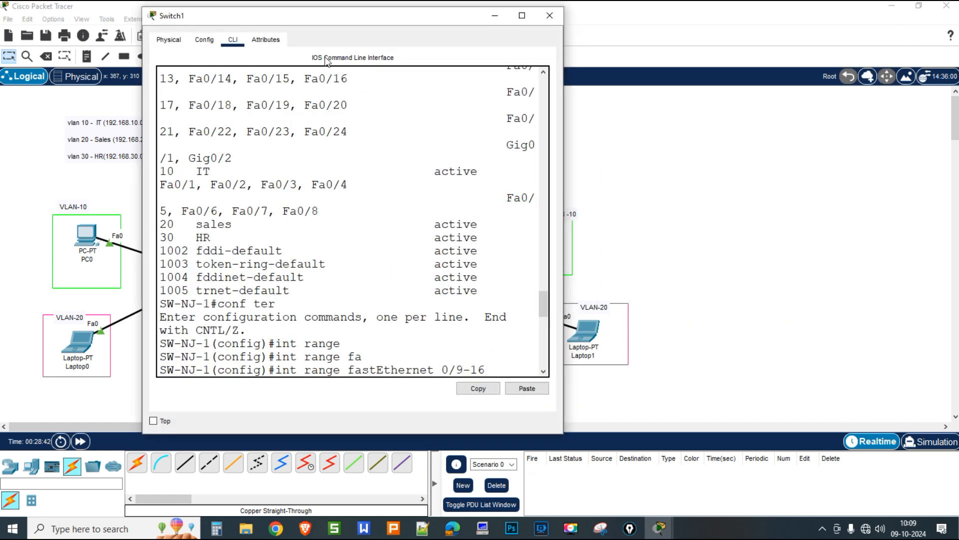
pyautogui.moveTo(328, 17); pyautogui.dragTo(697, 19)
pyautogui.click(309, 298)
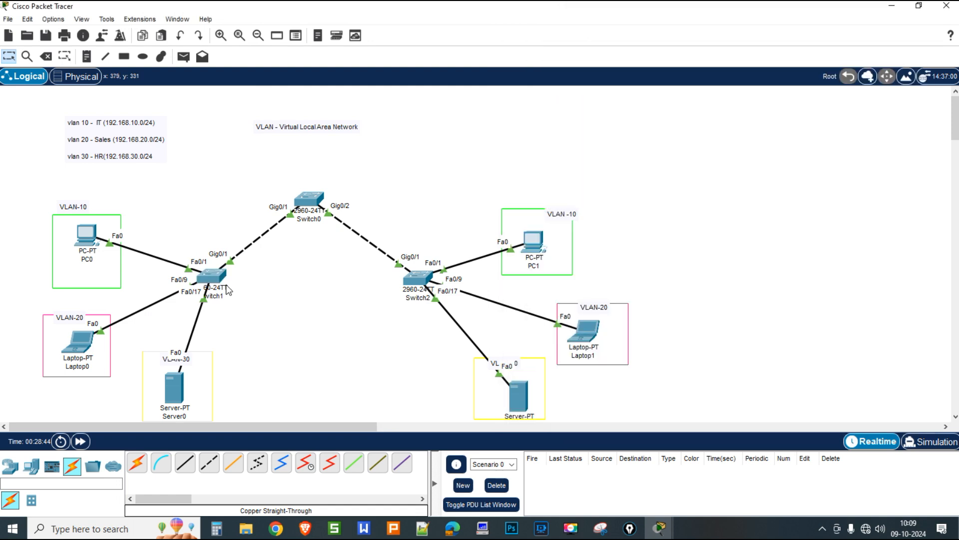
pyautogui.moveTo(222, 280)
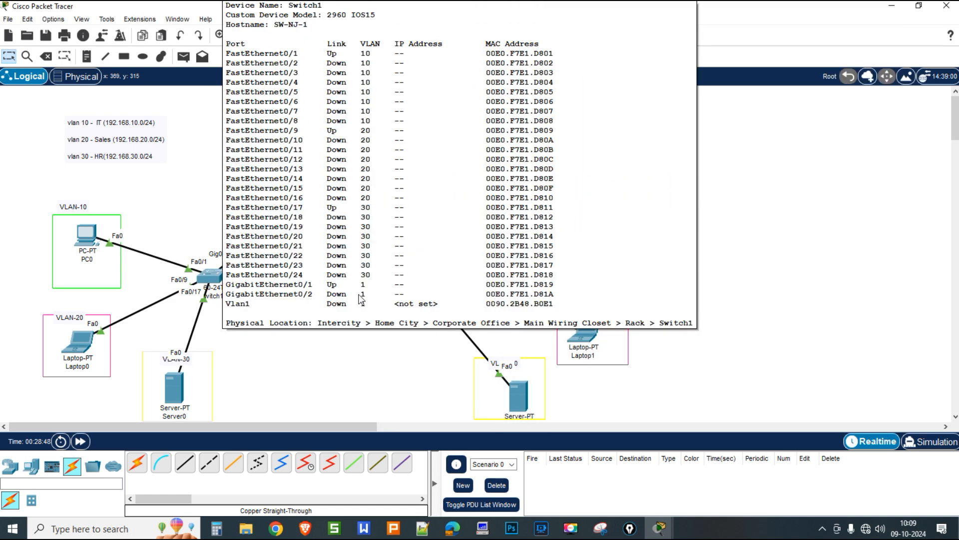
pyautogui.click(628, 530)
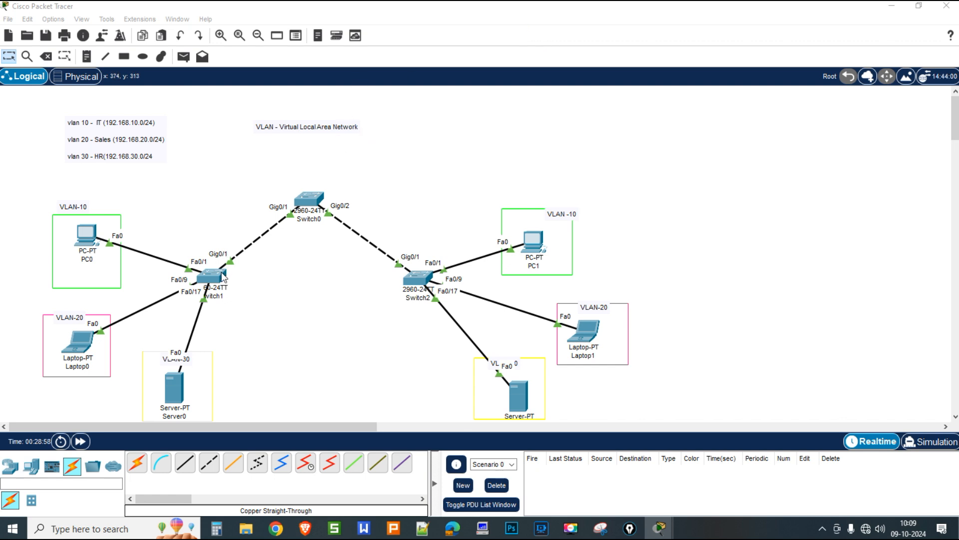
pyautogui.click(631, 530)
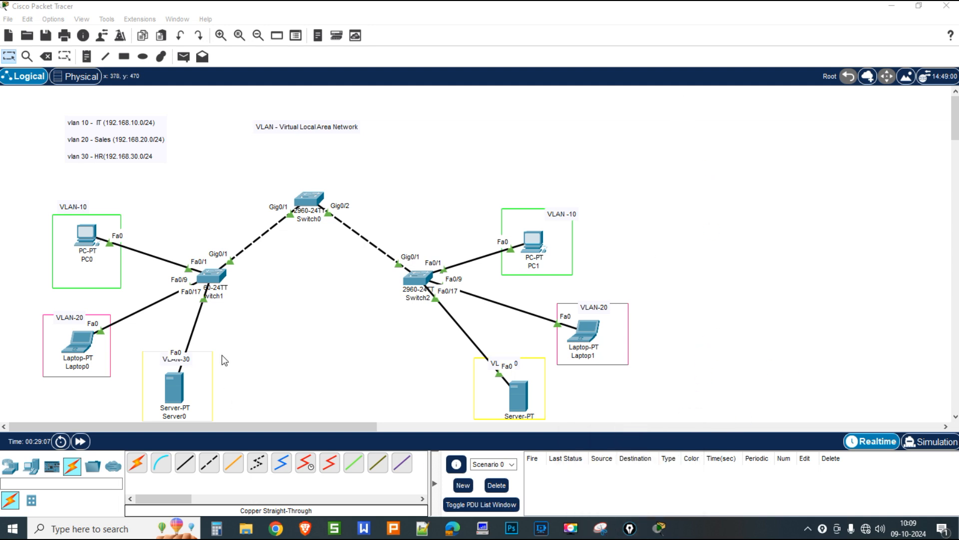
pyautogui.moveTo(391, 28); pyautogui.dragTo(958, 111)
# Open the Switch1 console and display the running configuration of SW-NJ-1 with sh running-config
pyautogui.click(217, 278)
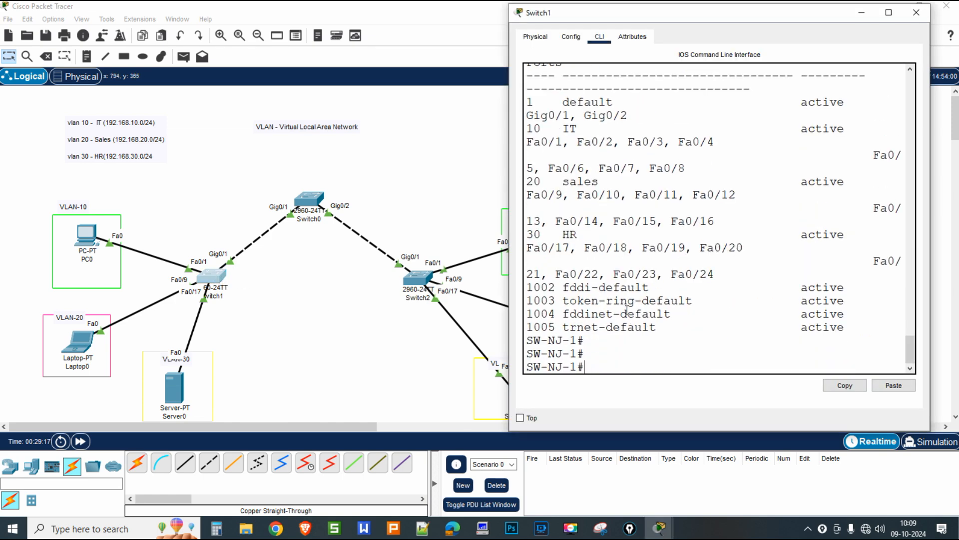
pyautogui.press('Return')
pyautogui.press('Return')
pyautogui.press('Return')
pyautogui.press('Return')
pyautogui.press('Return')
pyautogui.press('Return')
pyautogui.press('Return')
pyautogui.press('Return')
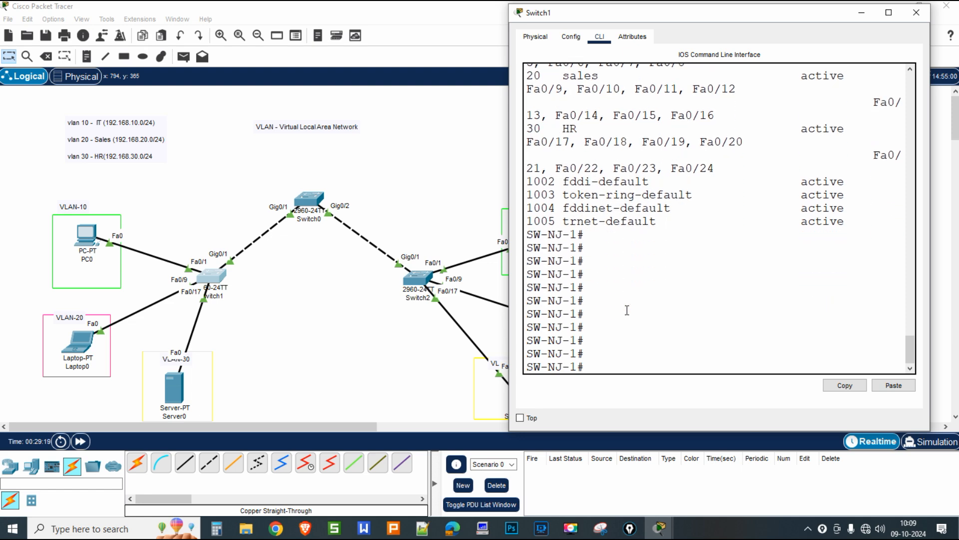
pyautogui.write('sh run')
pyautogui.press('Tab')
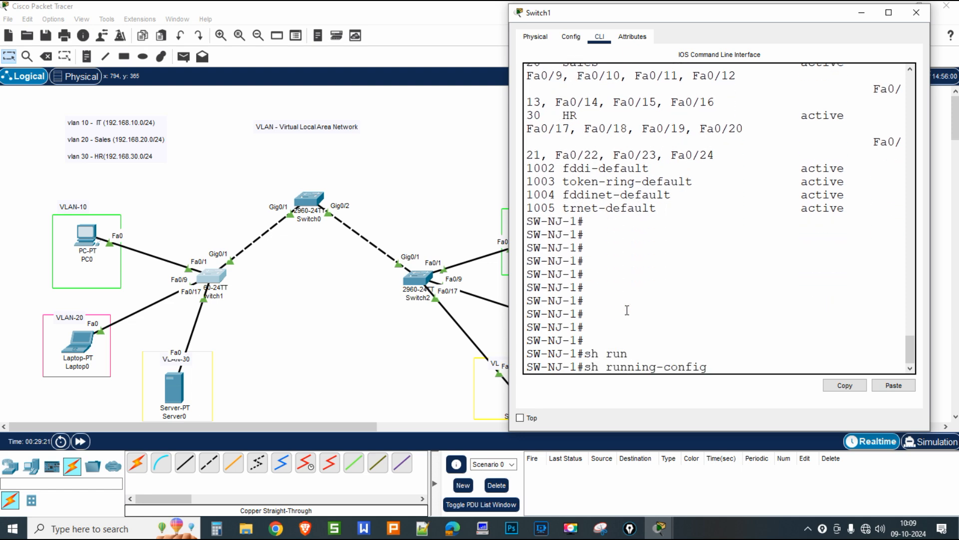
pyautogui.press('Return')
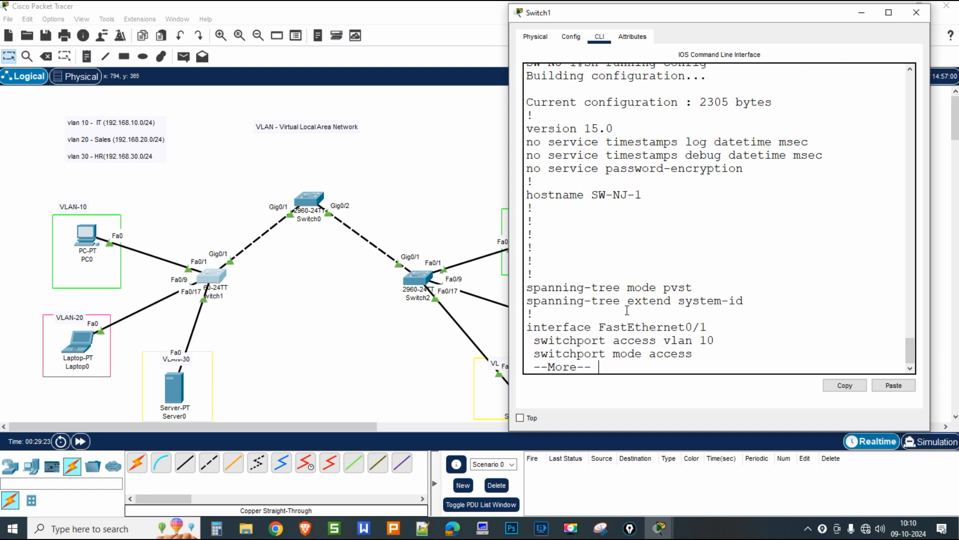
# Page through the SW-NJ-1 running configuration down to the GigabitEthernet interfaces and line settings
pyautogui.press('space')
pyautogui.press('space')
pyautogui.press('space')
pyautogui.press('space')
pyautogui.press('space')
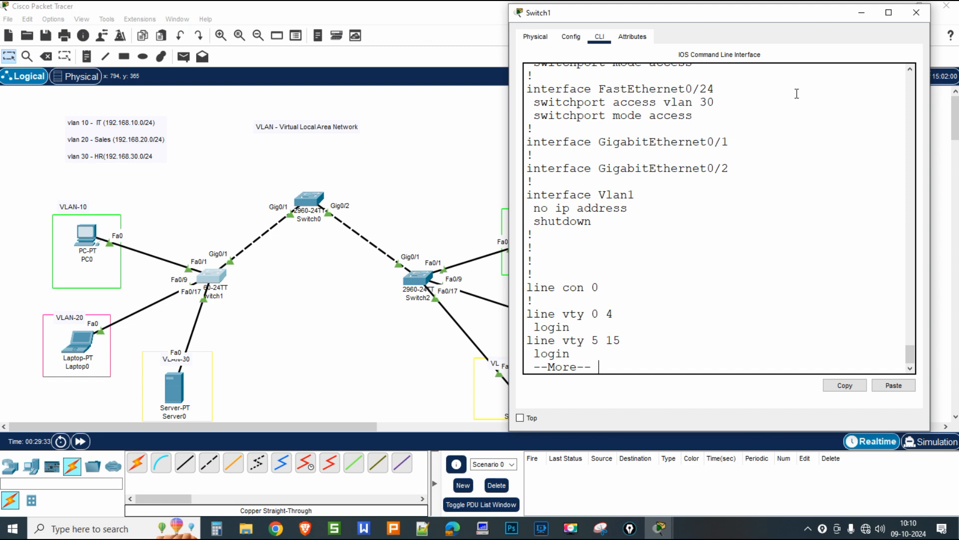
# Enter configuration mode on SW-NJ-1 and set interface GigabitEthernet 0/1 to switchport mode trunk
pyautogui.write('qconf ter')
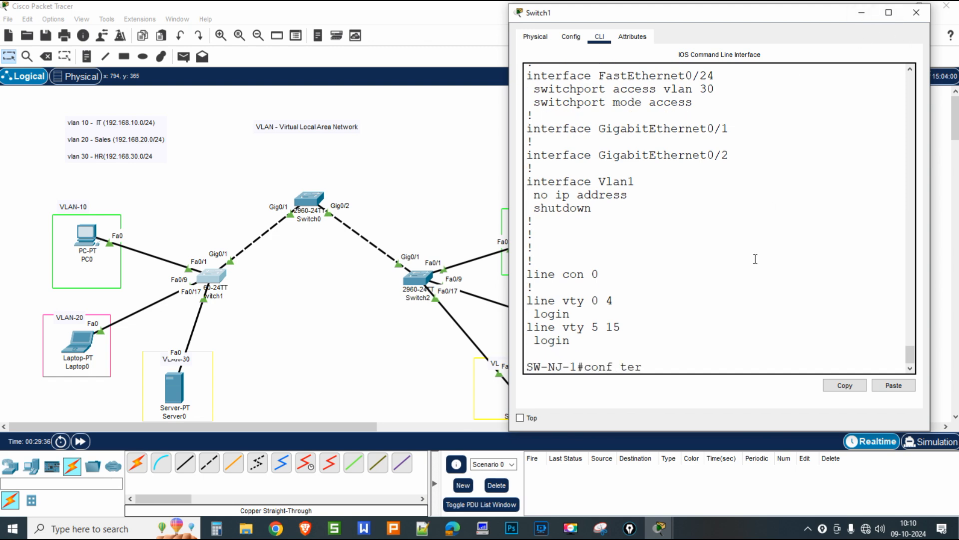
pyautogui.press('Return')
pyautogui.press('Return')
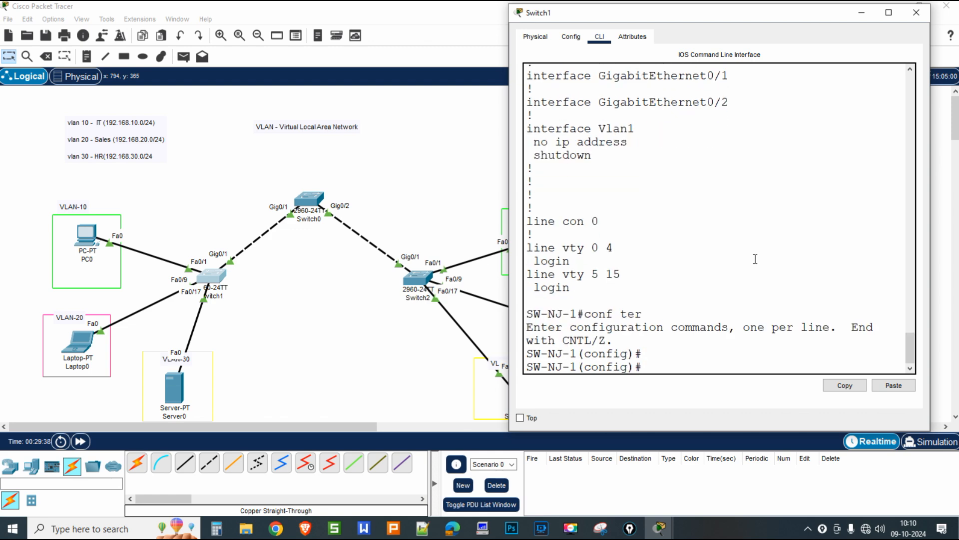
pyautogui.write('int Gi')
pyautogui.press('Tab')
pyautogui.write('0/1')
pyautogui.press('Return')
pyautogui.write('swi')
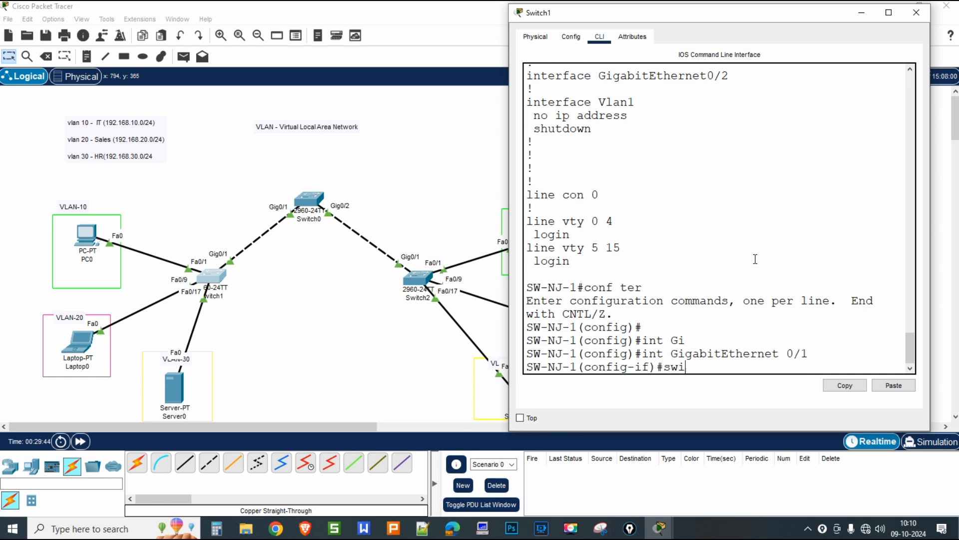
pyautogui.press('Tab')
pyautogui.write('mo')
pyautogui.press('Tab')
pyautogui.write('tr')
pyautogui.press('Tab')
pyautogui.press('Return')
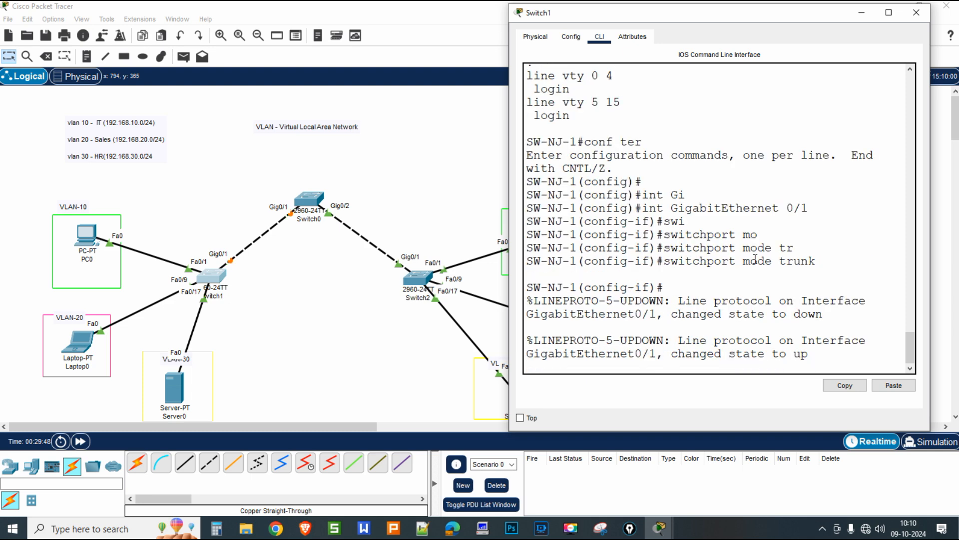
# Allow VLANs 1,10,20,30 on the GigabitEthernet 0/1 trunk of SW-NJ-1
pyautogui.press('Return')
pyautogui.write('swit')
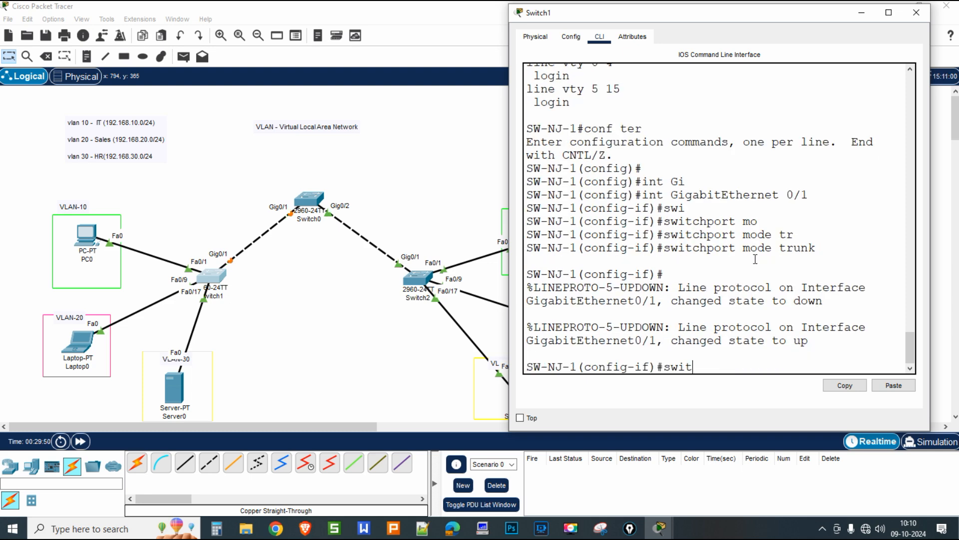
pyautogui.press('Tab')
pyautogui.write('tr')
pyautogui.press('Tab')
pyautogui.write('al')
pyautogui.press('Tab')
pyautogui.write('vl')
pyautogui.press('Tab')
pyautogui.write('1,10,20,30')
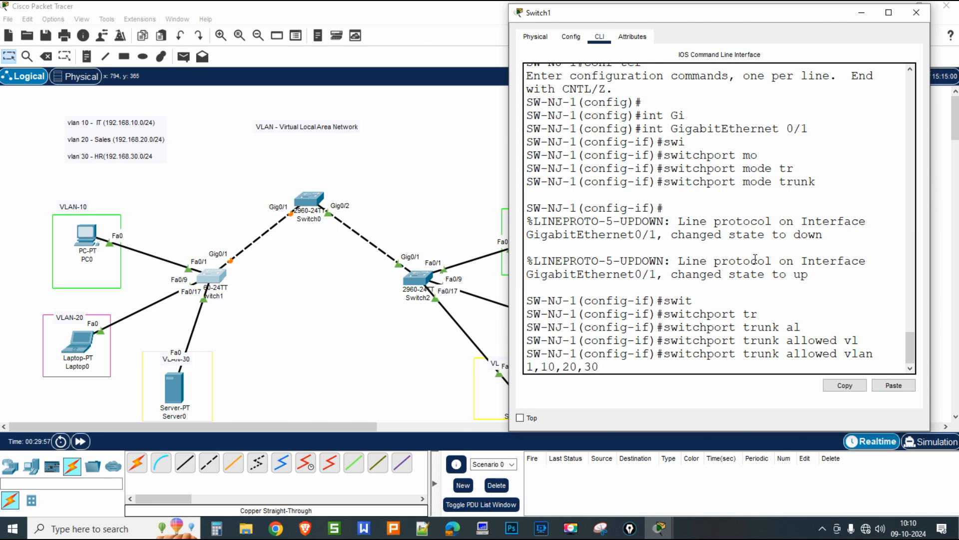
pyautogui.press('Return')
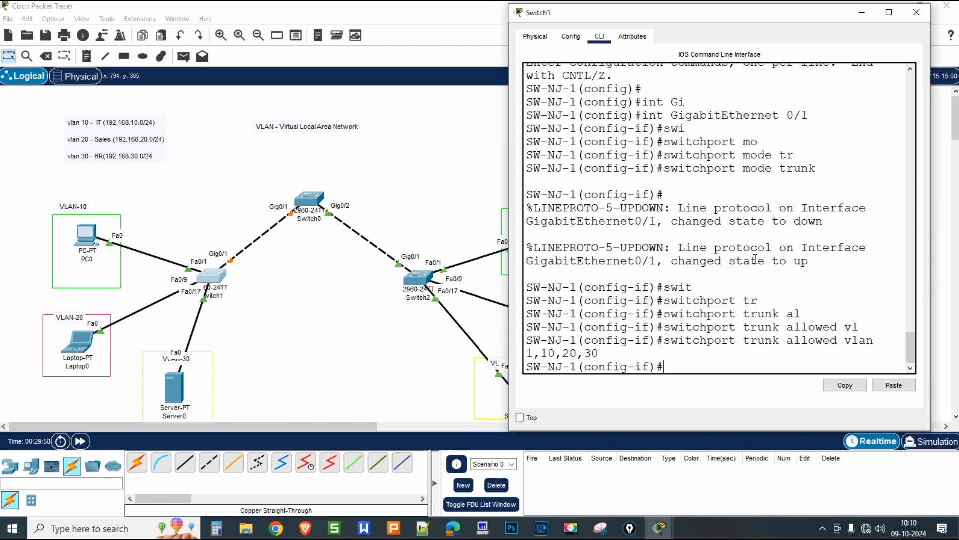
# Save the SW-NJ-1 configuration with do wr and end configuration mode
pyautogui.press('Return')
pyautogui.press('Return')
pyautogui.press('Return')
pyautogui.write('do wr')
pyautogui.press('Return')
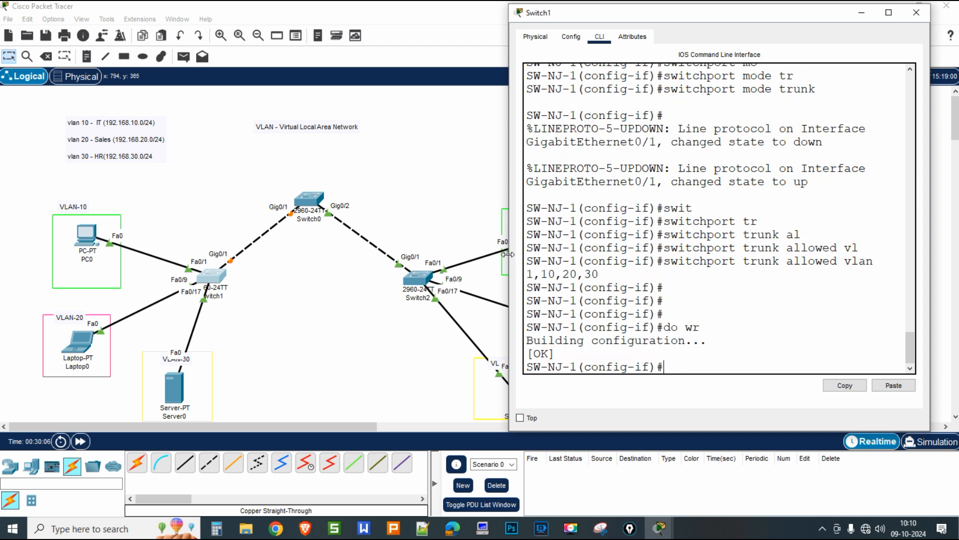
pyautogui.moveTo(510, 255); pyautogui.dragTo(334, 263)
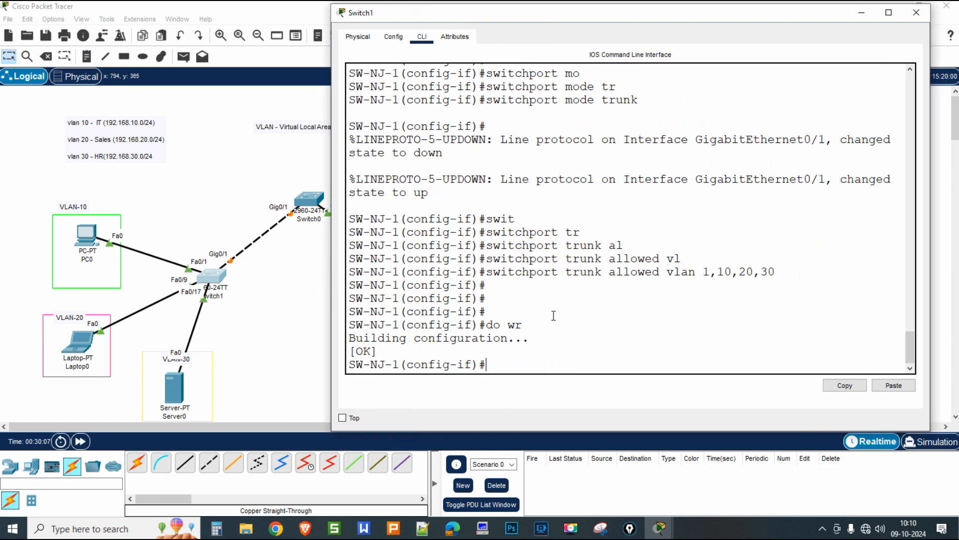
pyautogui.hotkey('ctrl', 'z')
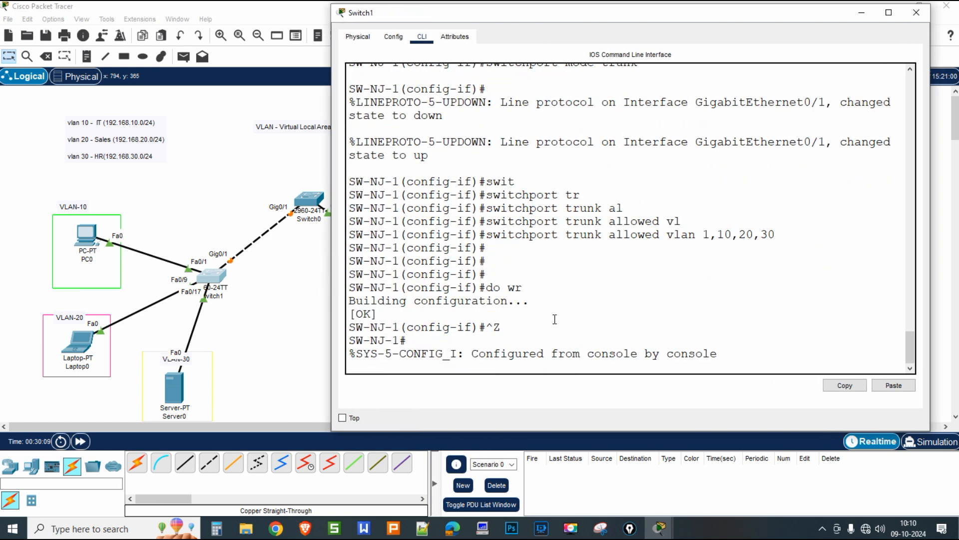
pyautogui.press('Return')
pyautogui.press('Return')
pyautogui.press('Return')
pyautogui.write('s')
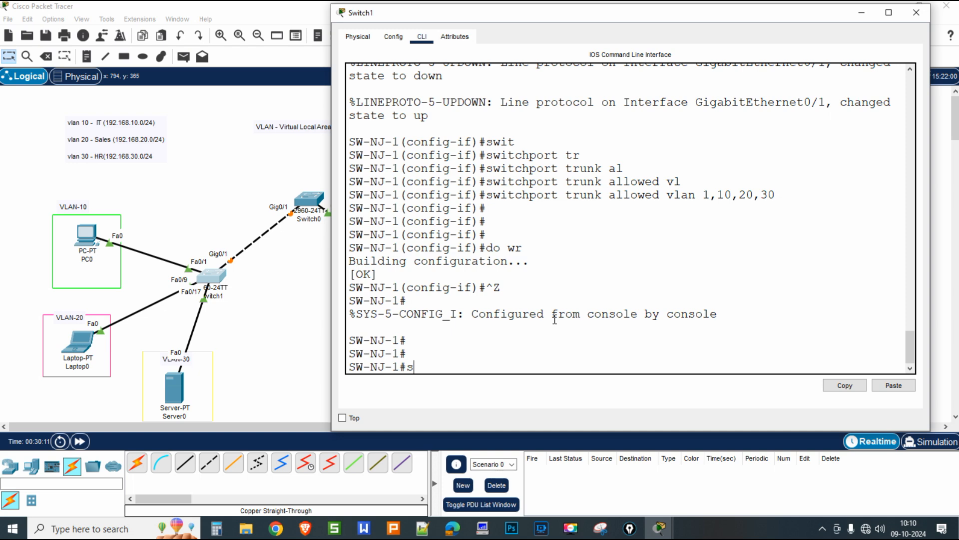
# Put the SW-NJ-1 console away and examine the GigabitEthernet ports in Switch1's port summary
pyautogui.click(290, 345)
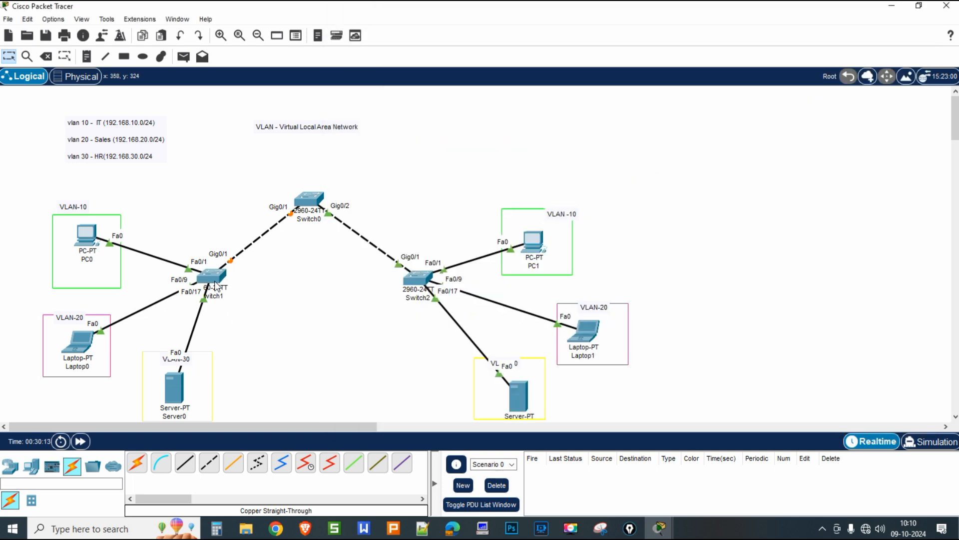
pyautogui.moveTo(216, 285)
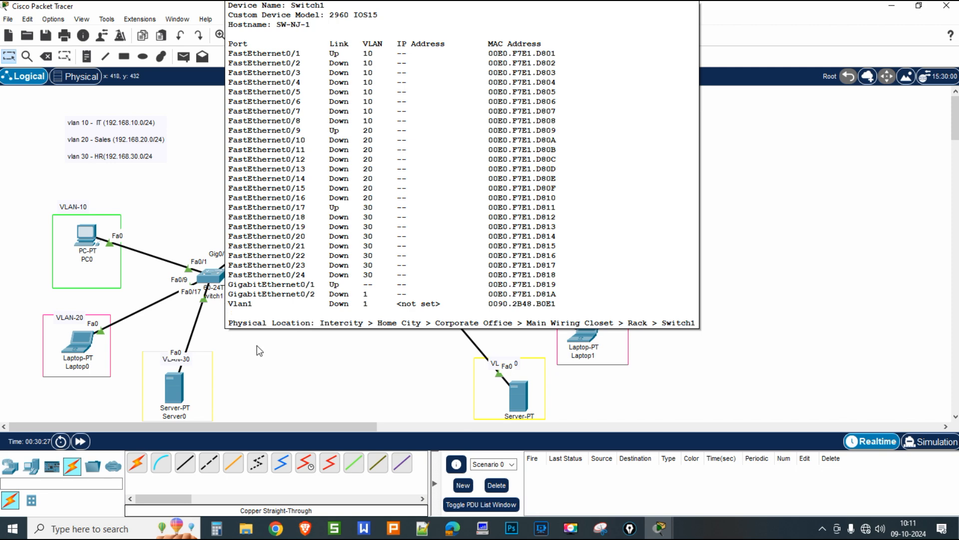
# Open the command line of Switch0 and enter privileged and then global configuration mode with en and conf ter
pyautogui.moveTo(311, 204)
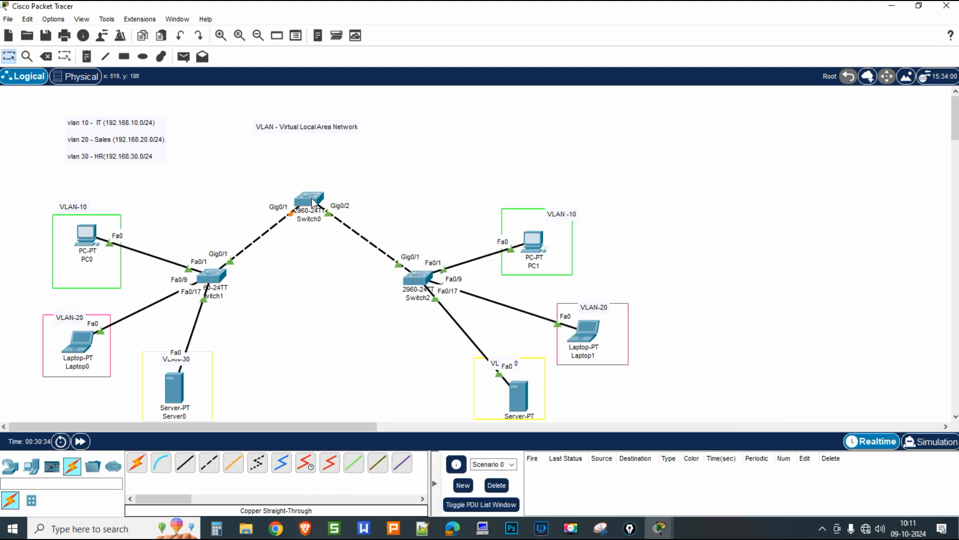
pyautogui.click(311, 198)
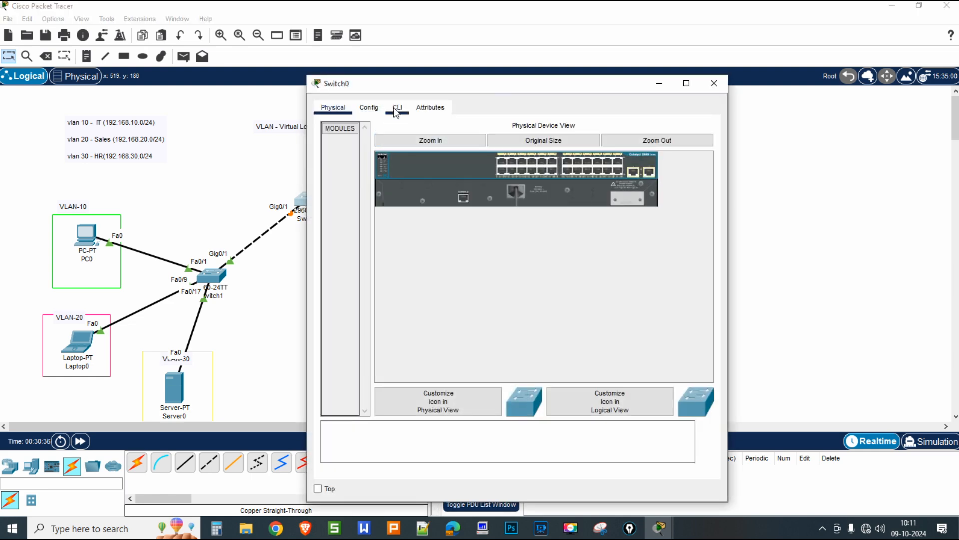
pyautogui.click(398, 107)
pyautogui.press('Return')
pyautogui.press('Return')
pyautogui.press('Return')
pyautogui.press('Return')
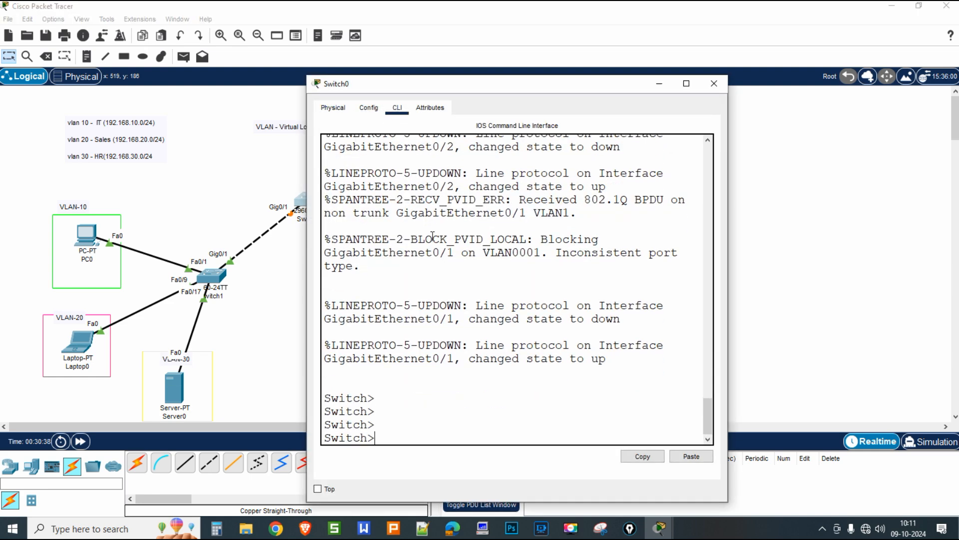
pyautogui.write('en')
pyautogui.press('Return')
pyautogui.press('Return')
pyautogui.write('c')
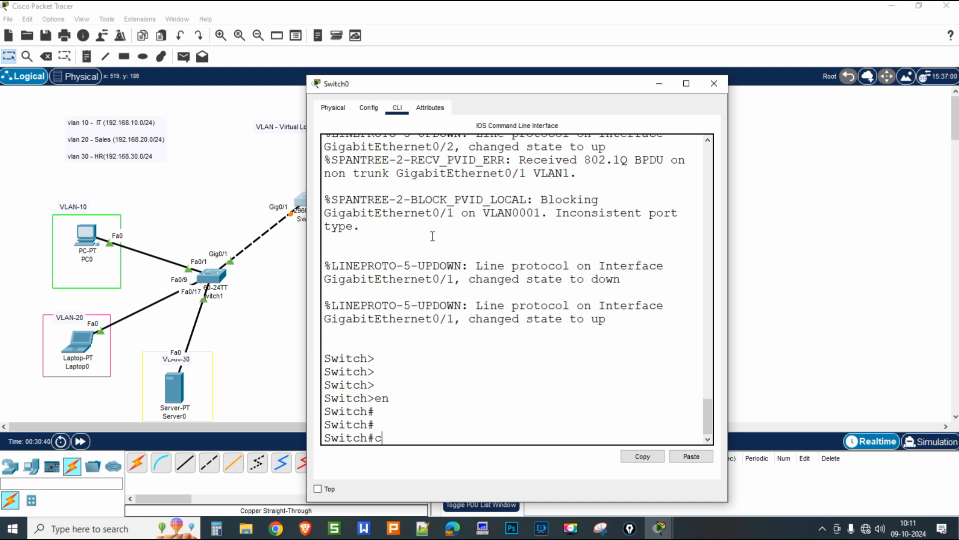
pyautogui.write('onf ter')
pyautogui.press('Return')
# Set the hostname of Switch0 to Center-NJ
pyautogui.write('hos')
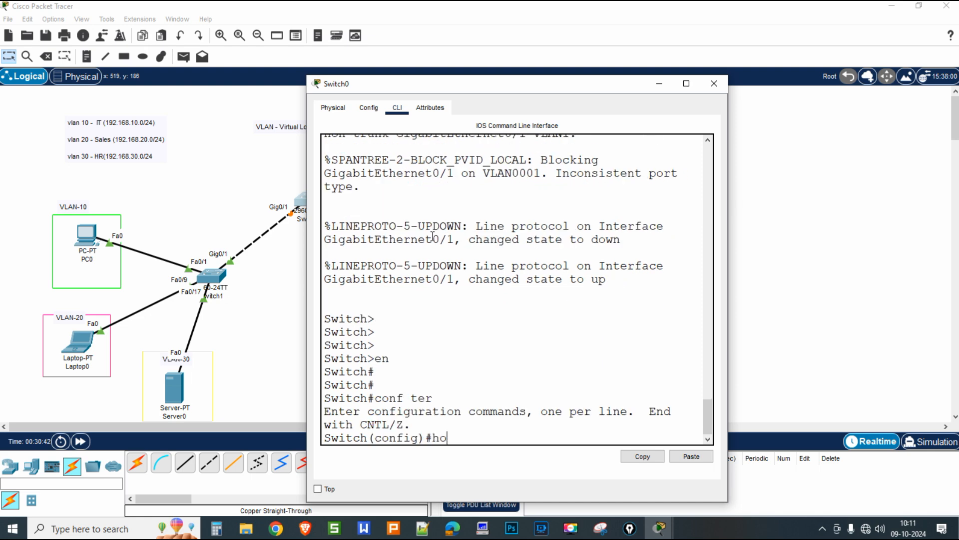
pyautogui.press('Tab')
pyautogui.write('Center')
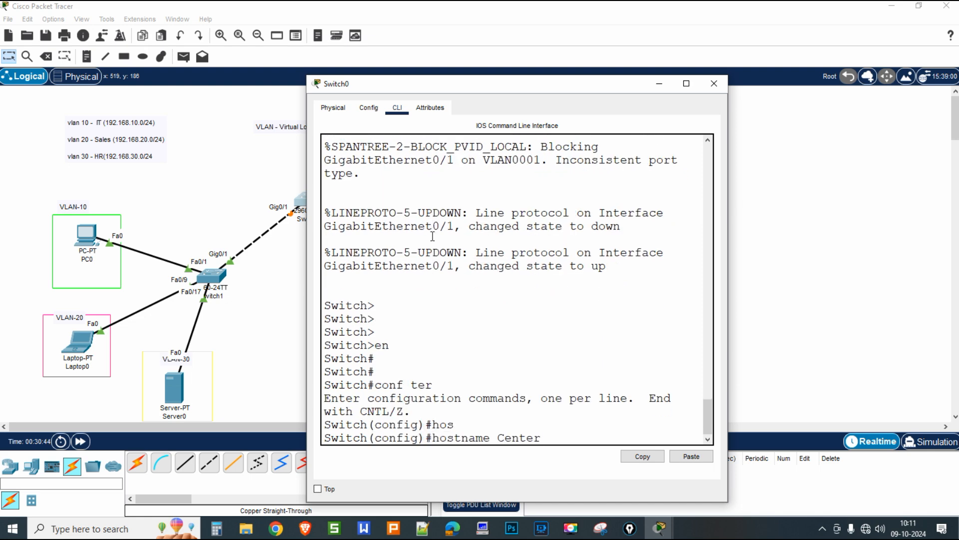
pyautogui.write('-NJ')
pyautogui.press('Return')
pyautogui.press('Return')
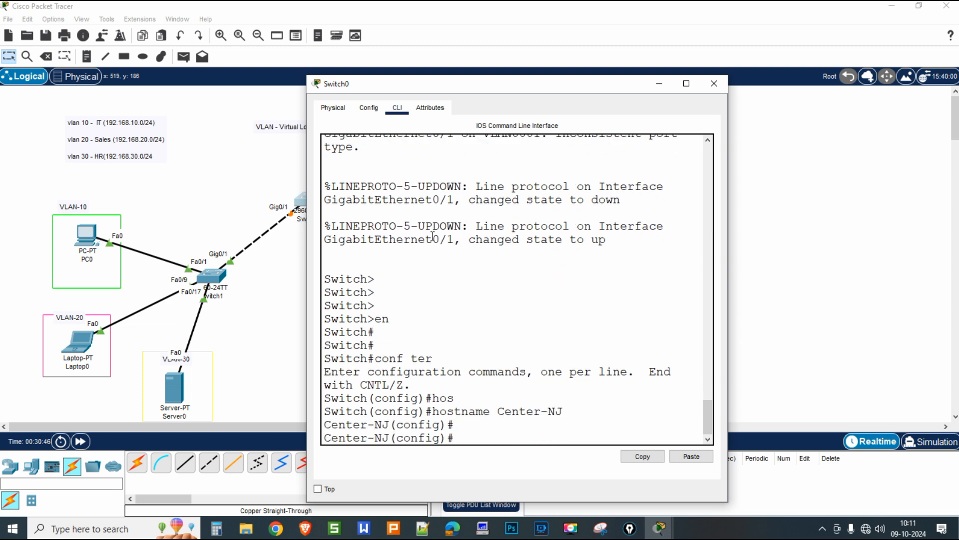
# Create VLAN 10 named IT and VLAN 20 named sales on Center-NJ
pyautogui.write('vlan 10')
pyautogui.press('Return')
pyautogui.write('name IT')
pyautogui.press('Return')
pyautogui.write('vlan 20')
pyautogui.press('Return')
pyautogui.write('name sales')
pyautogui.press('Return')
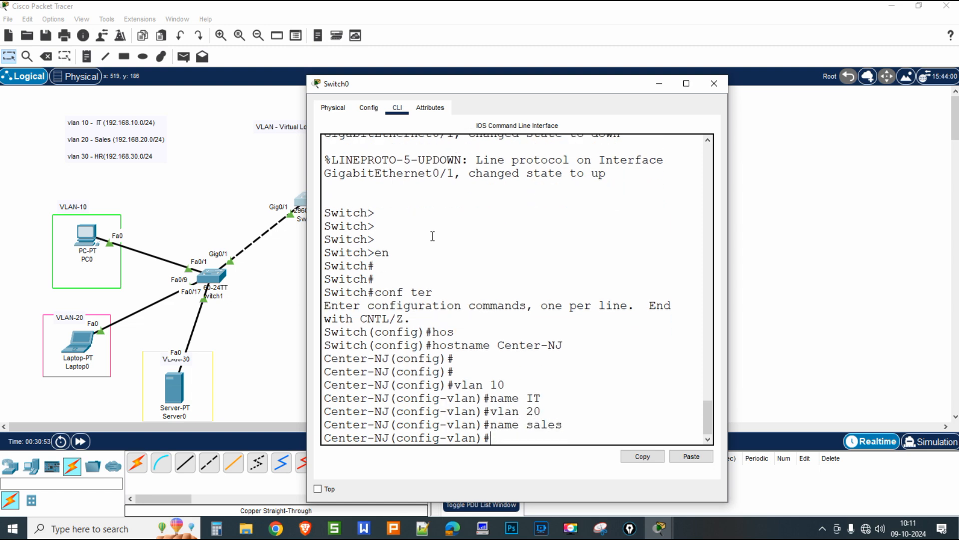
# Create VLAN 30 named HR on Center-NJ and exit VLAN configuration
pyautogui.write('vlan 30')
pyautogui.press('Return')
pyautogui.press('Return')
pyautogui.write('name HR')
pyautogui.press('Return')
pyautogui.press('Return')
pyautogui.press('Return')
pyautogui.write('exi')
pyautogui.press('Return')
# Select interface GigabitEthernet 0/1 on Center-NJ and set its switchport mode to trunk
pyautogui.write('int Gi')
pyautogui.press('Tab')
pyautogui.write('0/1')
pyautogui.press('Return')
pyautogui.write('swi')
pyautogui.press('Tab')
pyautogui.write('mo')
pyautogui.press('Tab')
pyautogui.write('t')
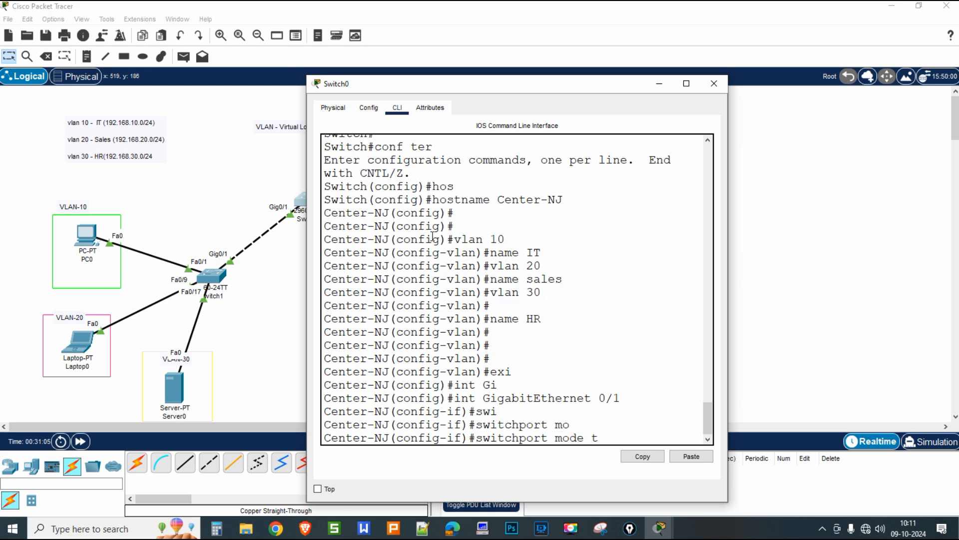
pyautogui.write('r')
pyautogui.press('Tab')
pyautogui.press('Return')
# Write the command allowing VLANs 1,10,20,30 on the GigabitEthernet 0/1 trunk of Center-NJ
pyautogui.write('sw')
pyautogui.press('Tab')
pyautogui.write('tr')
pyautogui.press('Tab')
pyautogui.write('al')
pyautogui.press('Tab')
pyautogui.write('vl')
pyautogui.press('Tab')
pyautogui.write('1,1')
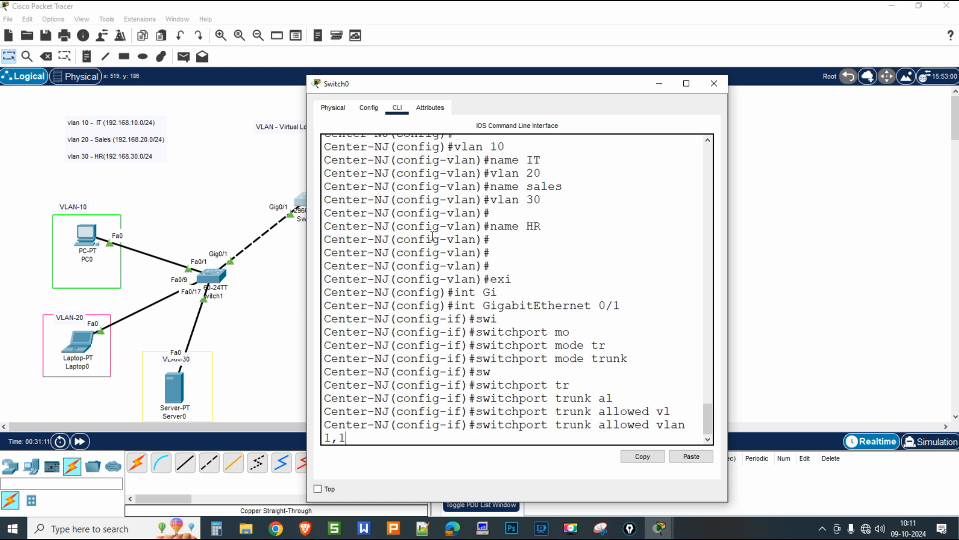
pyautogui.write('0,20,30')
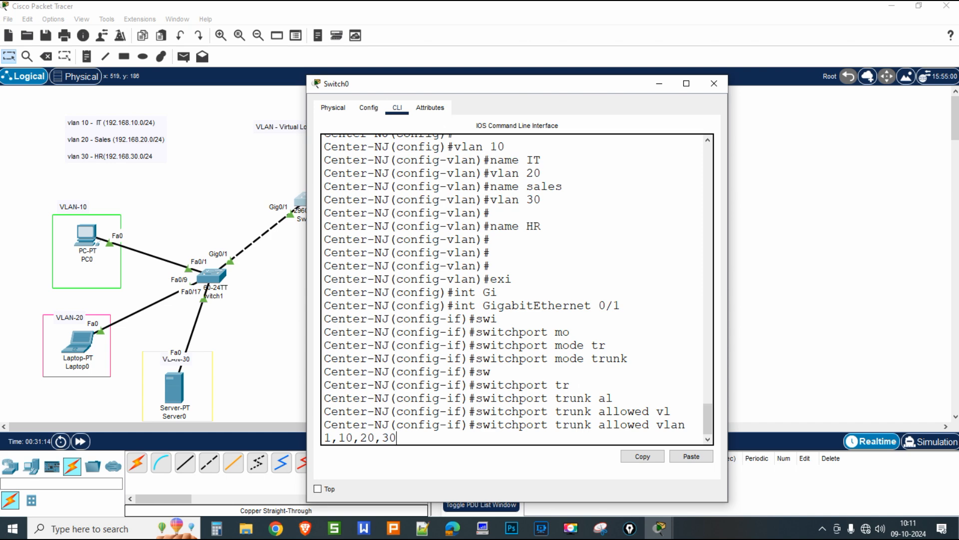
pyautogui.hotkey('ctrl', 'shift', '3')
pyautogui.moveTo(281, 204)
pyautogui.mouseDown()
pyautogui.moveTo(301, 241)
pyautogui.moveTo(309, 216)
pyautogui.mouseUp()
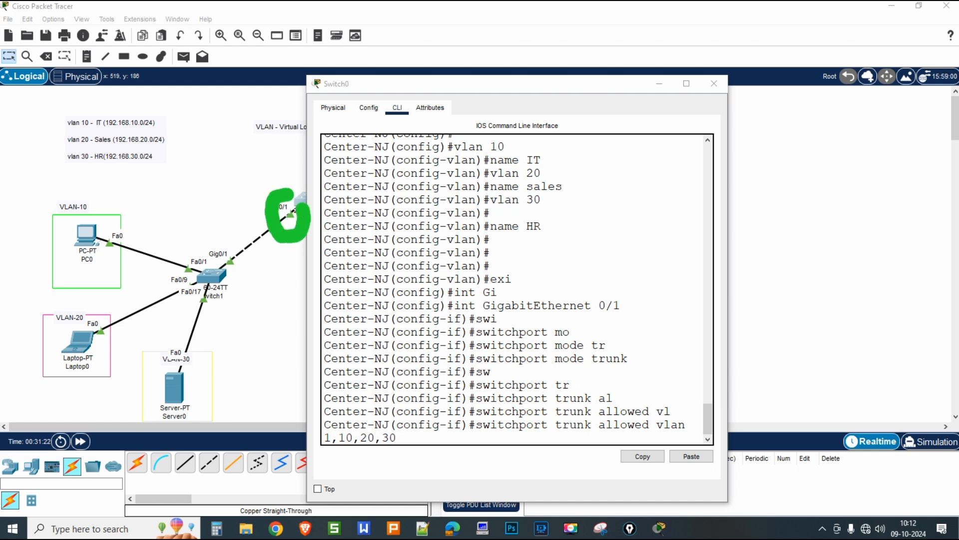
pyautogui.press('Escape')
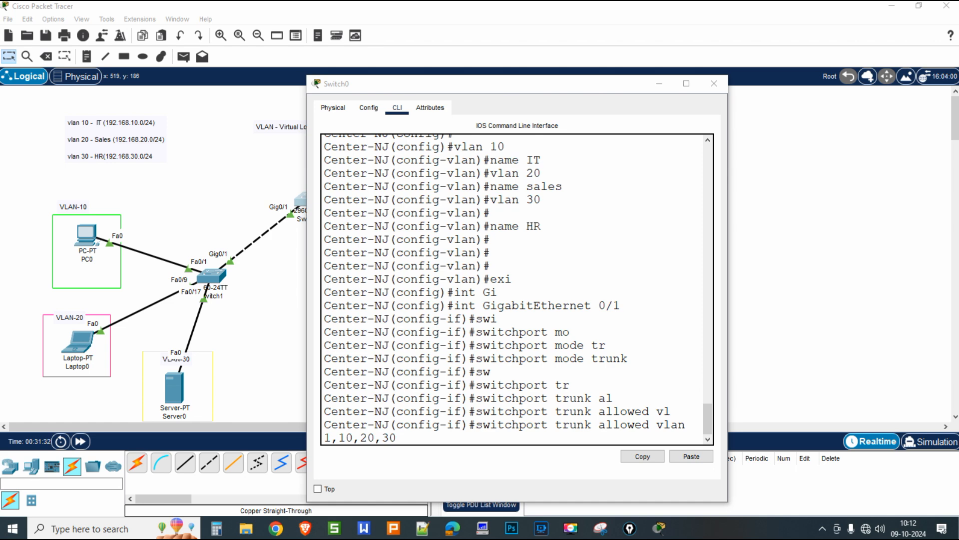
pyautogui.moveTo(255, 204); pyautogui.dragTo(290, 238)
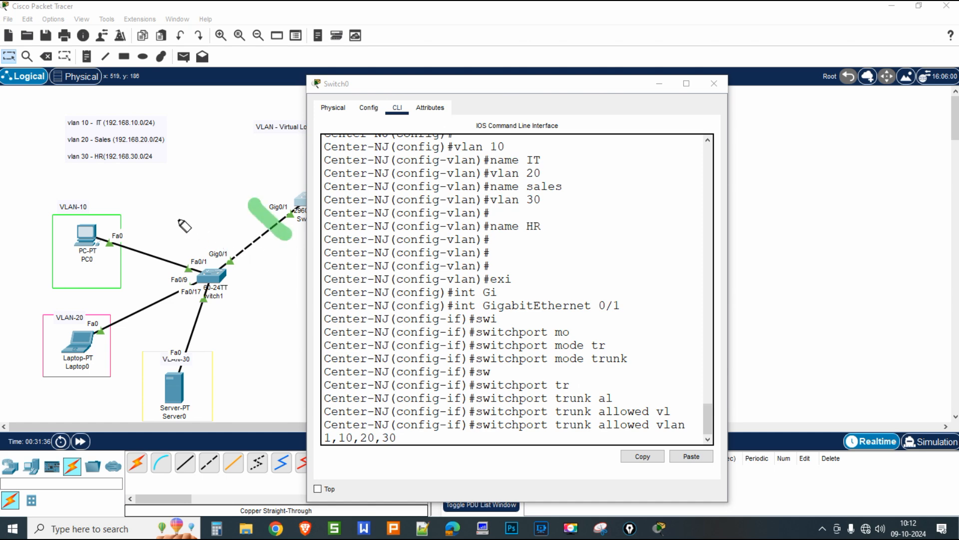
pyautogui.moveTo(172, 204)
pyautogui.mouseDown()
pyautogui.moveTo(195, 172)
pyautogui.moveTo(205, 207)
pyautogui.mouseUp()
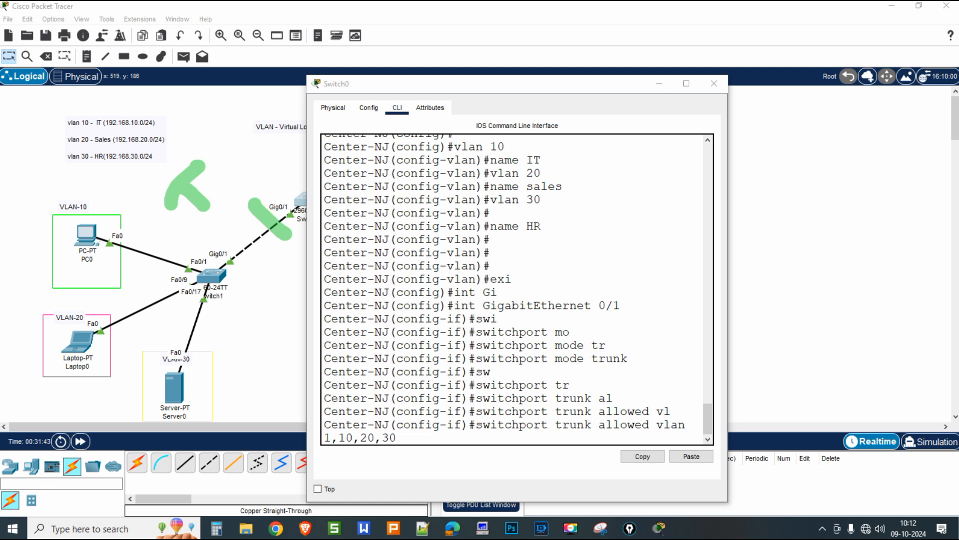
pyautogui.hotkey('ctrl', 'shift', '7')
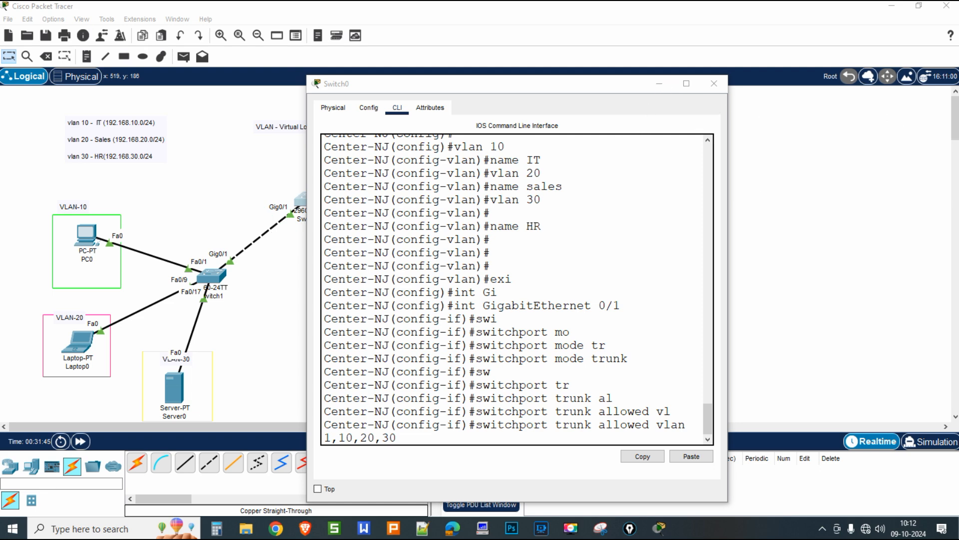
pyautogui.click(655, 89)
pyautogui.click(423, 281)
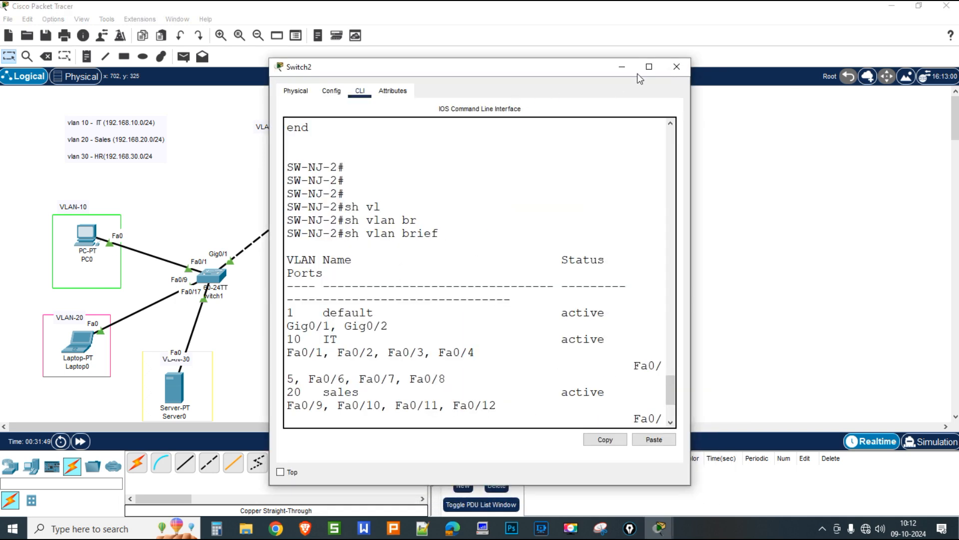
pyautogui.click(616, 72)
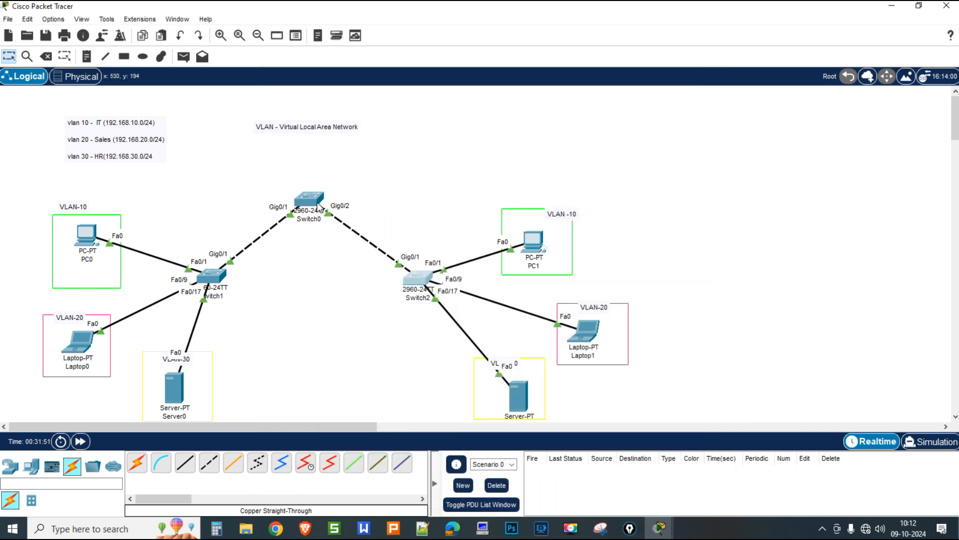
# Reopen Switch0, apply the pending allowed VLAN command and exit interface configuration
pyautogui.click(303, 204)
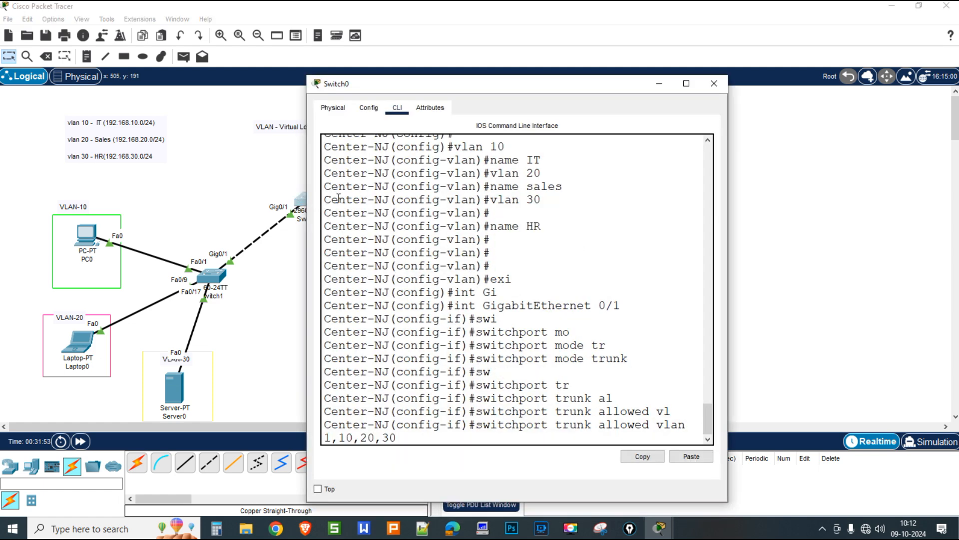
pyautogui.press('Return')
pyautogui.press('Return')
pyautogui.press('Return')
pyautogui.write('exit')
pyautogui.press('Return')
# Select interface GigabitEthernet 0/2 on Center-NJ and set its switchport mode to trunk
pyautogui.press('Up')
pyautogui.press('Up')
pyautogui.press('Up')
pyautogui.press('Up')
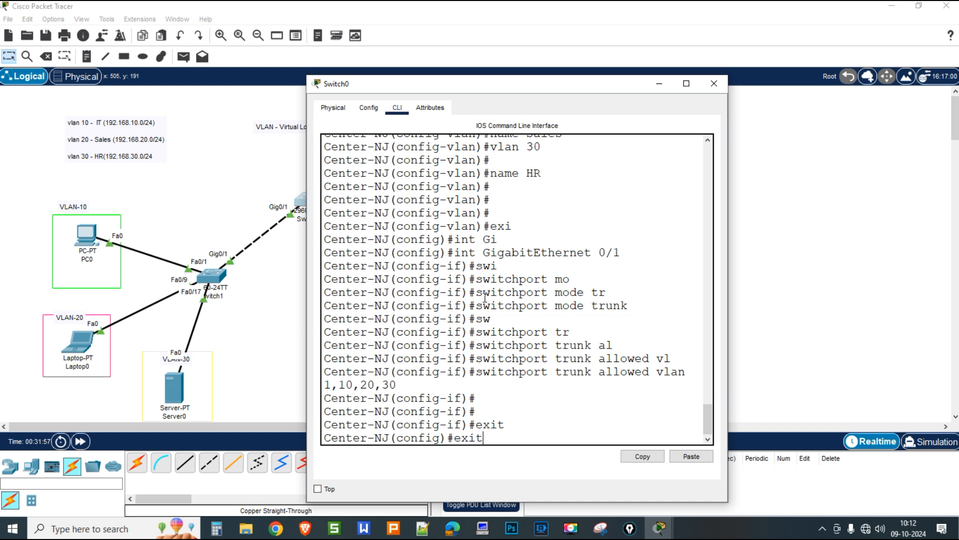
pyautogui.press('BackSpace')
pyautogui.write('2')
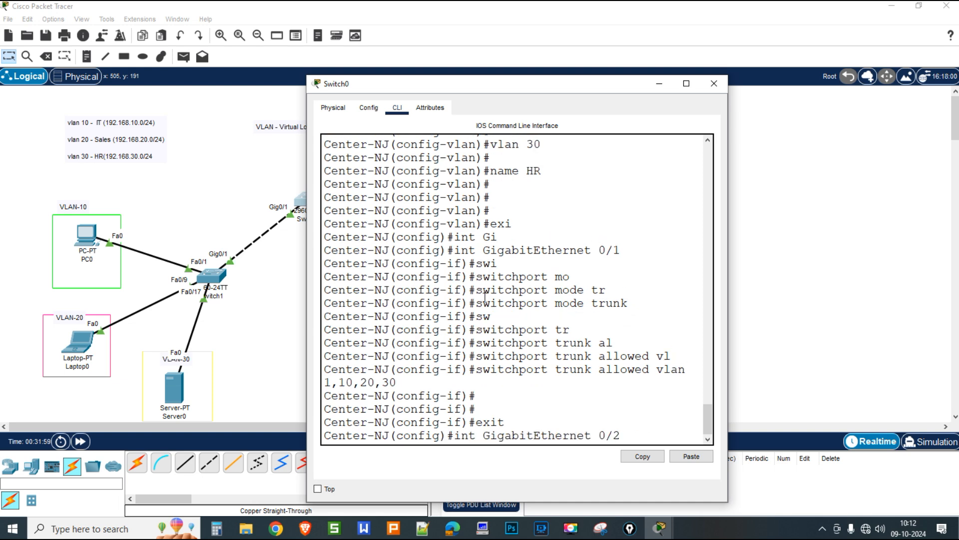
pyautogui.press('Return')
pyautogui.moveTo(440, 96); pyautogui.dragTo(644, 83)
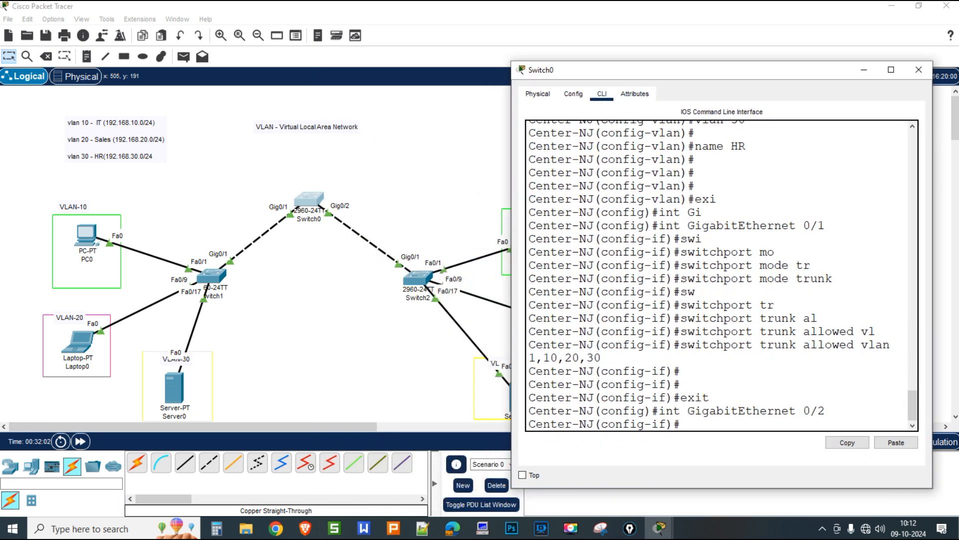
pyautogui.press('Up')
pyautogui.press('Up')
pyautogui.press('Up')
pyautogui.press('Up')
pyautogui.press('Up')
pyautogui.press('Up')
pyautogui.press('Up')
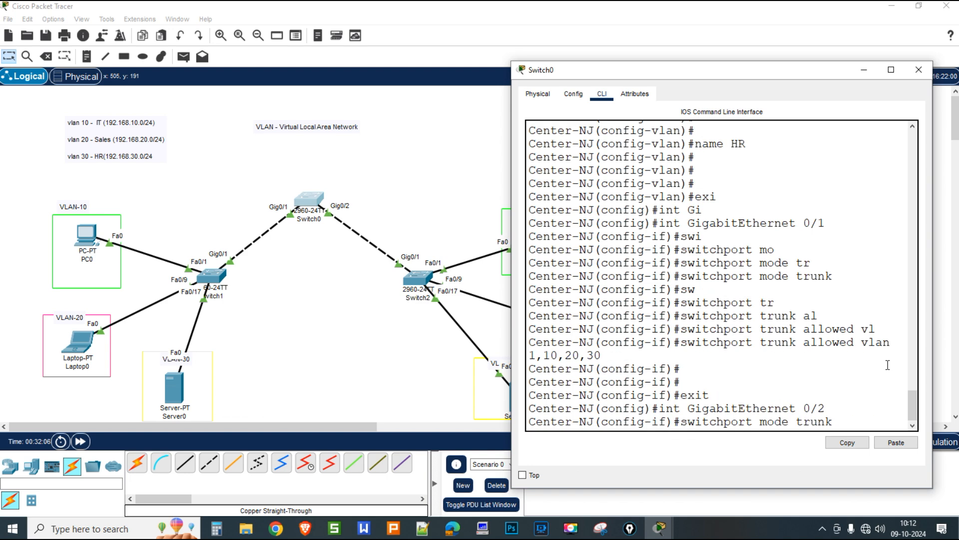
pyautogui.press('Return')
pyautogui.press('Return')
# Allow VLANs 1,10,20,30 on the GigabitEthernet 0/2 trunk of Center-NJ
pyautogui.press('Up')
pyautogui.press('Up')
pyautogui.press('Up')
pyautogui.press('Up')
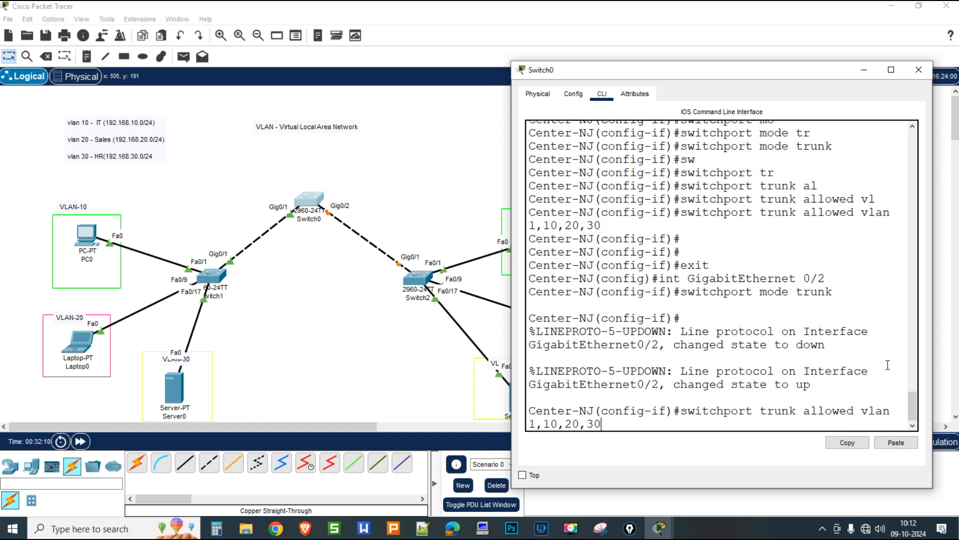
pyautogui.press('Return')
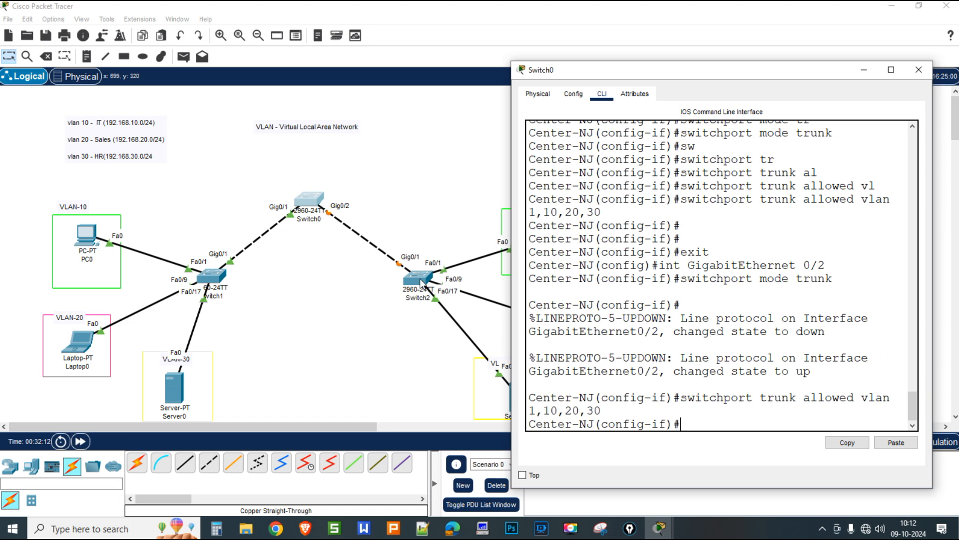
# Return to the topology and fast-forward the simulation time so the link between Switch0 and Switch2 can converge
pyautogui.click(408, 330)
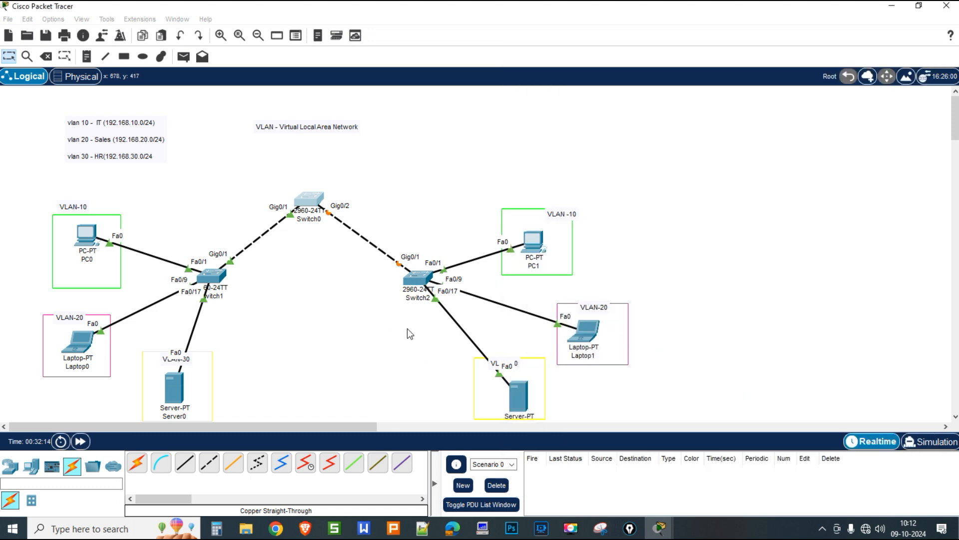
pyautogui.moveTo(423, 284)
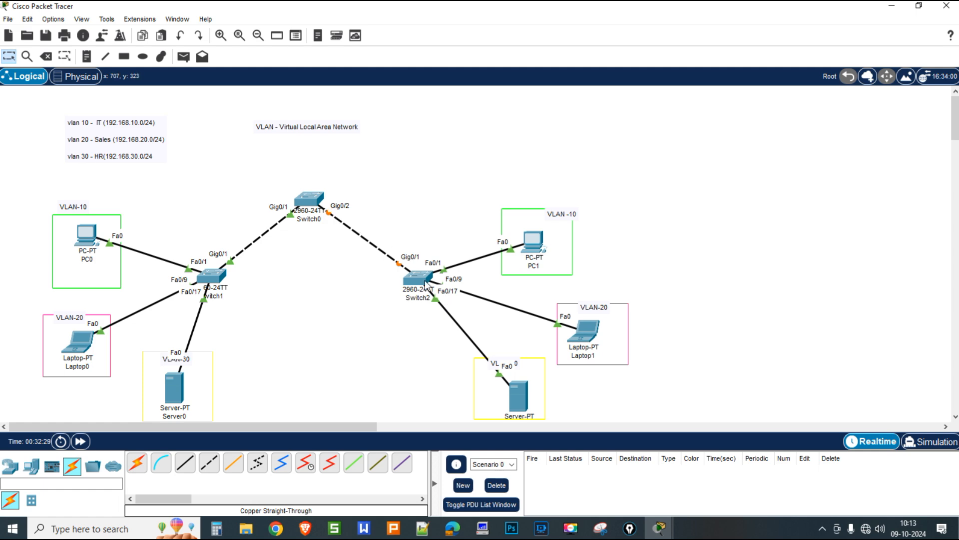
pyautogui.moveTo(425, 283)
pyautogui.click(81, 442)
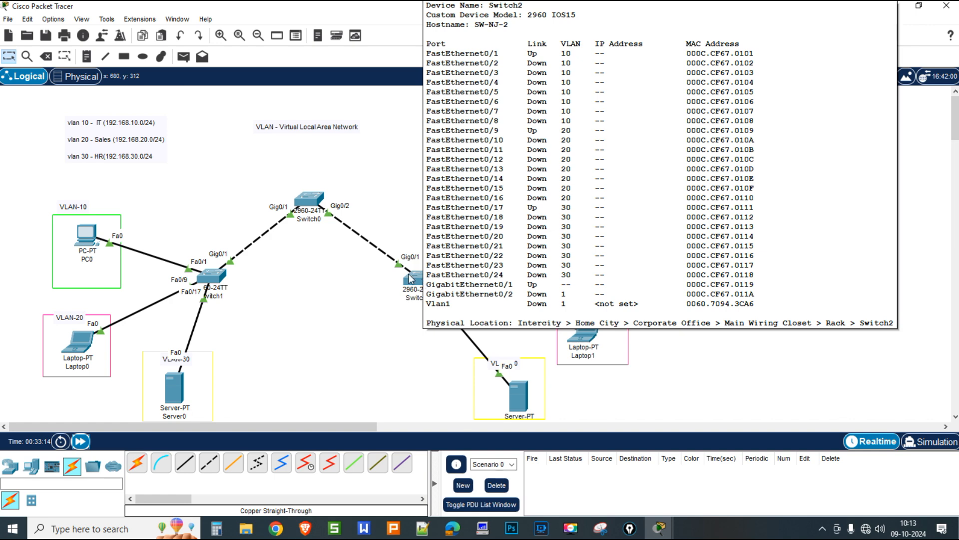
# Open the command line of Switch2 and enter global configuration mode with conf ter
pyautogui.click(412, 279)
pyautogui.press('Return')
pyautogui.press('Return')
pyautogui.press('Return')
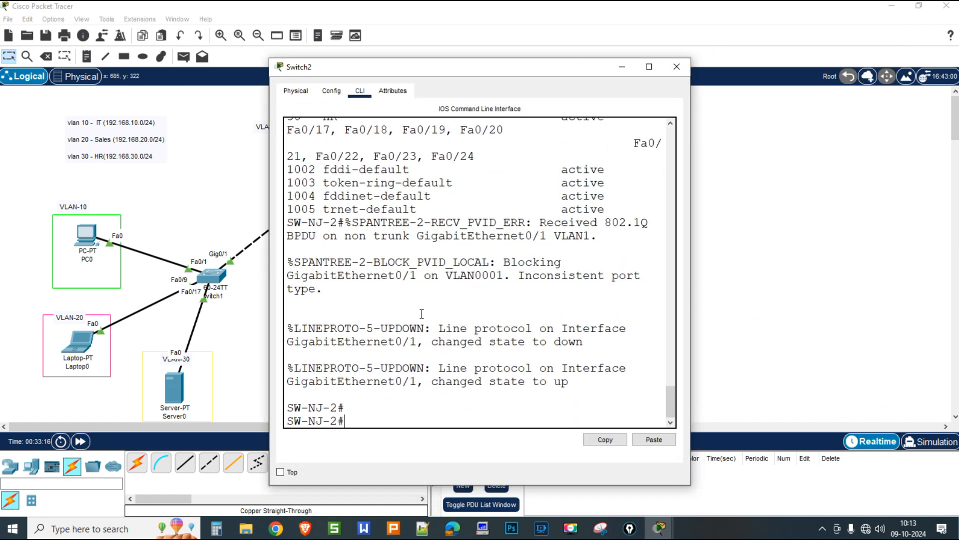
pyautogui.write('conf ter')
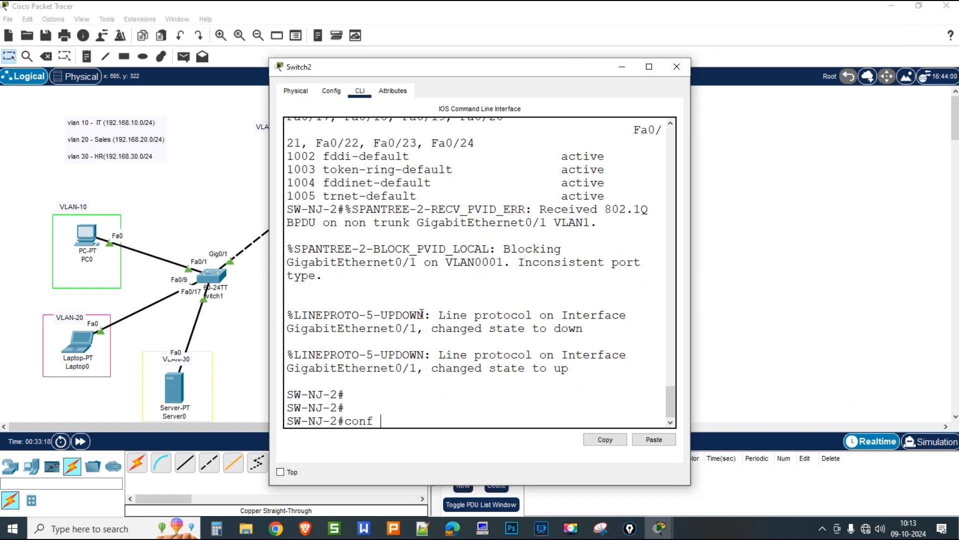
pyautogui.press('Return')
# Select interface GigabitEthernet 0/1 on SW-NJ-2 and set its switchport mode to trunk
pyautogui.write('int GI')
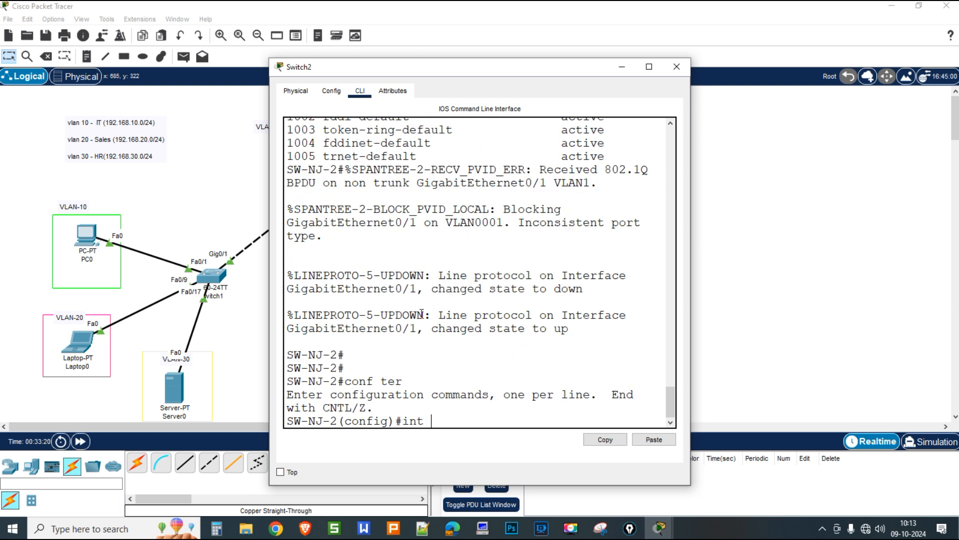
pyautogui.press('Tab')
pyautogui.write('0/')
pyautogui.moveTo(395, 62); pyautogui.dragTo(593, 54)
pyautogui.write('1')
pyautogui.press('Return')
pyautogui.write('switchport mo')
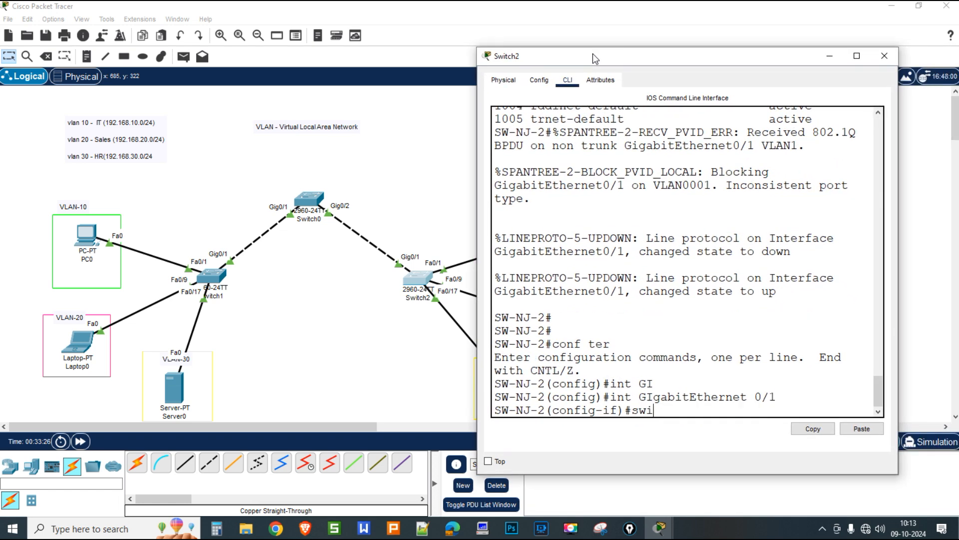
pyautogui.press('Tab')
pyautogui.write('mo')
pyautogui.press('Tab')
pyautogui.write('tr')
pyautogui.press('Tab')
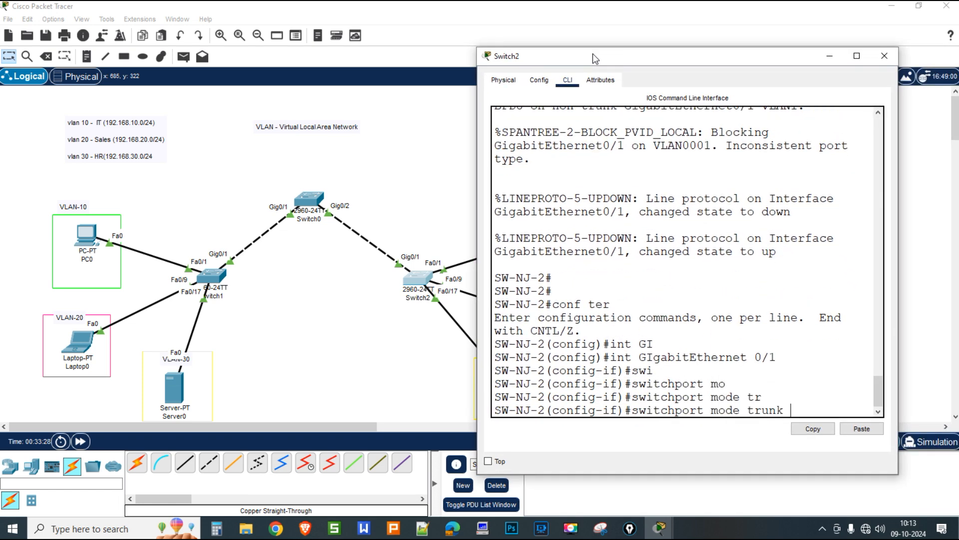
pyautogui.press('Return')
# Allow VLANs 1,10,20,30 on the GigabitEthernet 0/1 trunk of SW-NJ-2 and return to privileged mode
pyautogui.write('sw')
pyautogui.press('Tab')
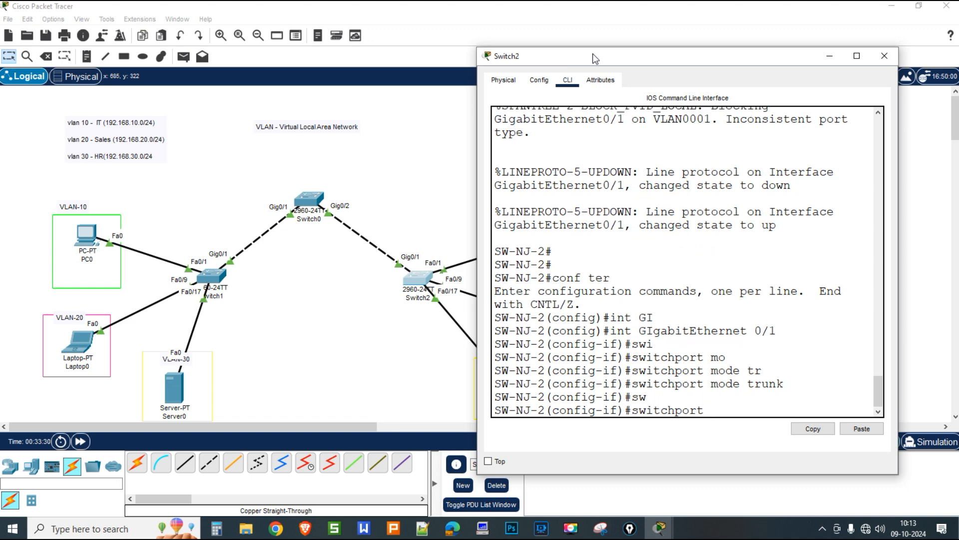
pyautogui.write('tr')
pyautogui.press('Tab')
pyautogui.write('al')
pyautogui.press('Tab')
pyautogui.write('vl')
pyautogui.press('Tab')
pyautogui.write('1,10,2')
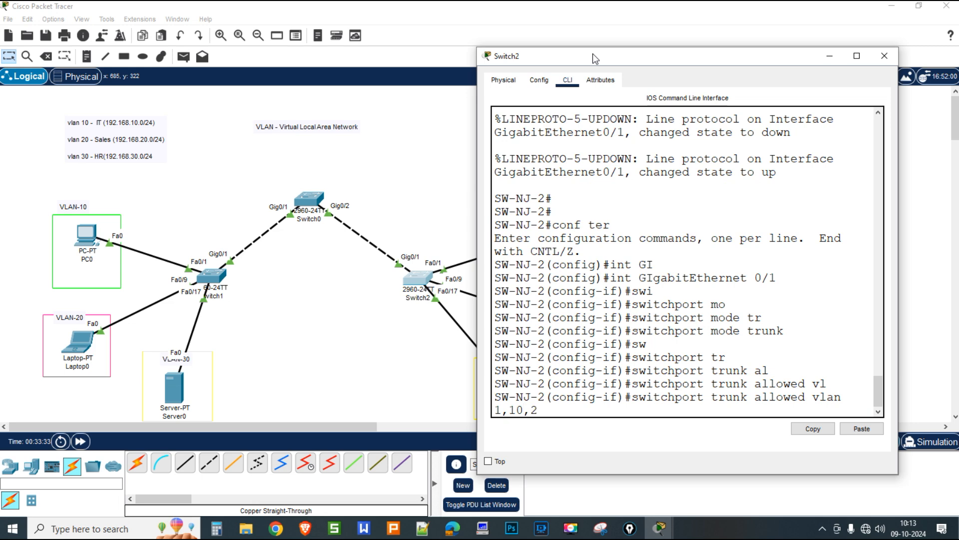
pyautogui.write('0,30')
pyautogui.press('Return')
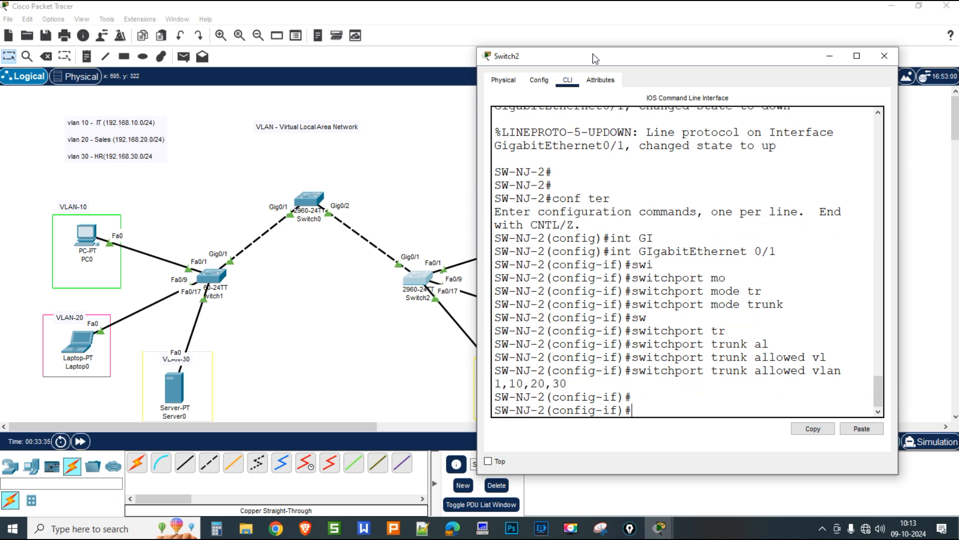
pyautogui.press('Return')
pyautogui.hotkey('ctrl', 'z')
pyautogui.press('Return')
pyautogui.press('Return')
pyautogui.press('Return')
pyautogui.press('Return')
pyautogui.press('Return')
pyautogui.press('Return')
pyautogui.press('Return')
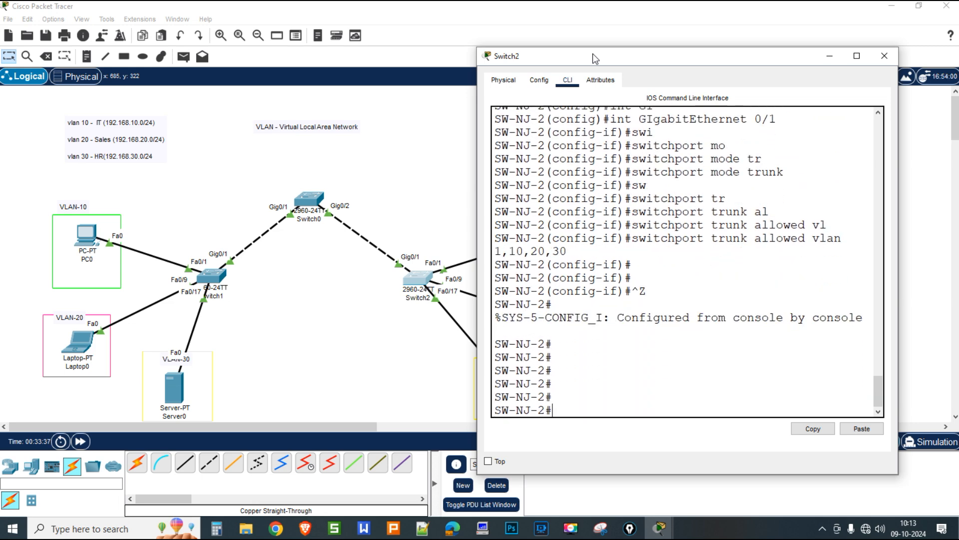
# Display the running configuration of SW-NJ-2 and examine its access ports and the GigabitEthernet0/1 trunk settings
pyautogui.write('sh r')
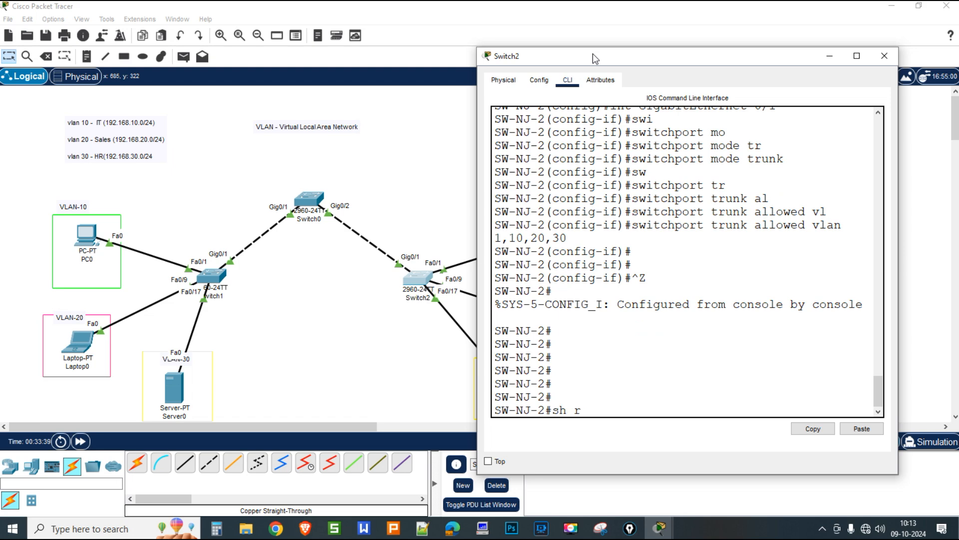
pyautogui.write('un')
pyautogui.press('Tab')
pyautogui.press('Return')
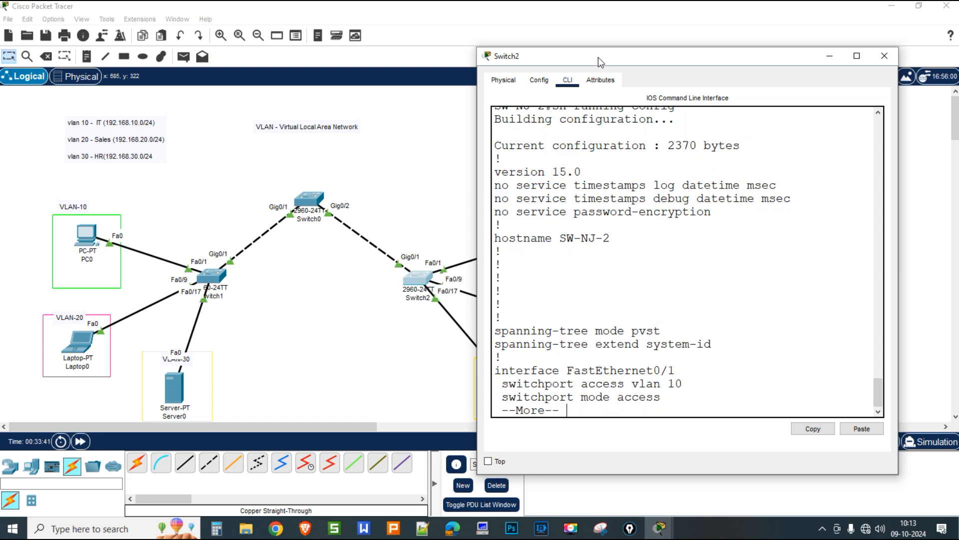
pyautogui.press('space')
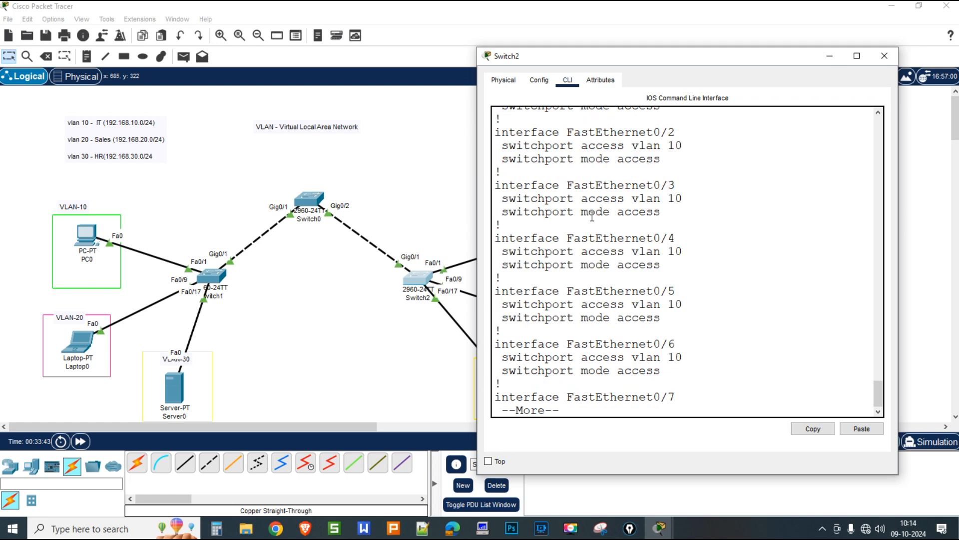
pyautogui.press('space')
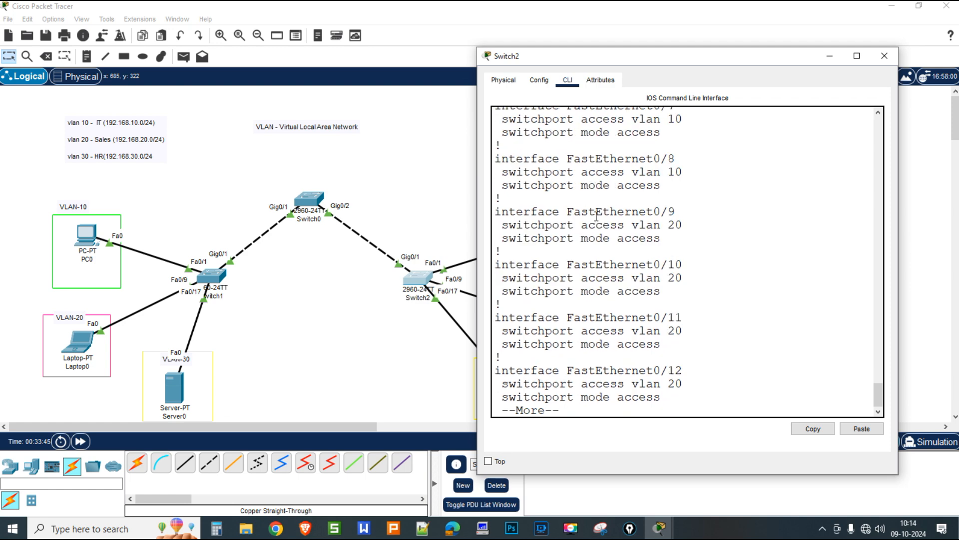
pyautogui.press('space')
pyautogui.press('space')
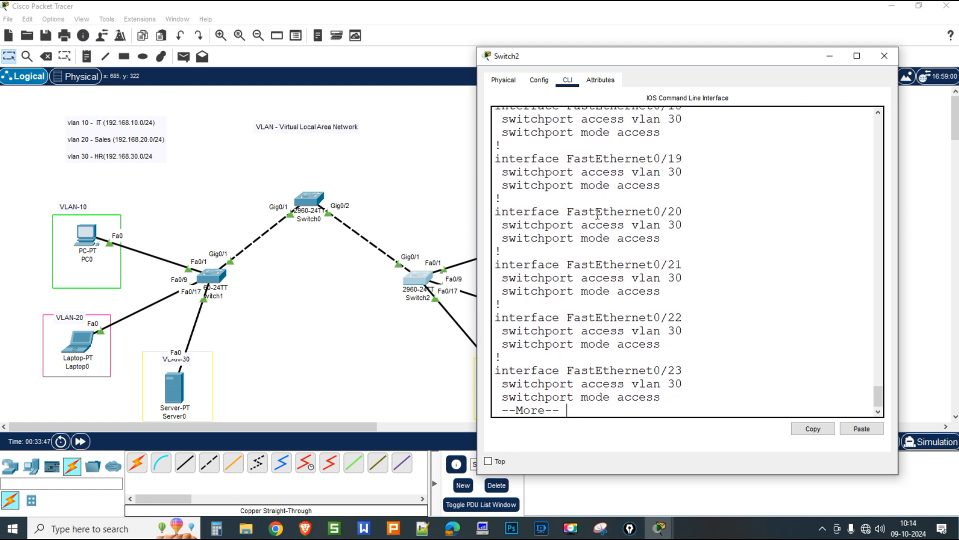
pyautogui.scroll(3, 635, 154)
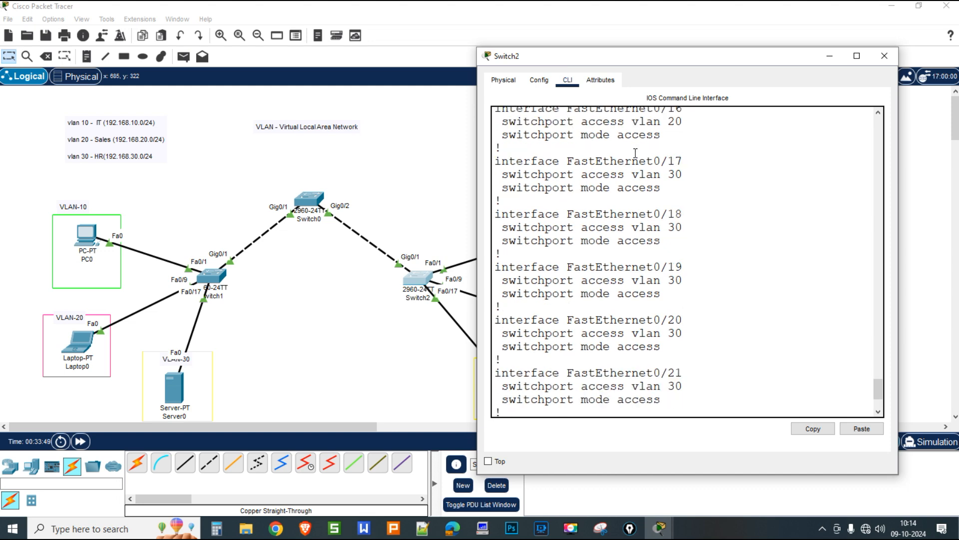
pyautogui.press('space')
pyautogui.press('space')
pyautogui.scroll(2, 655, 166)
pyautogui.scroll(3, 654, 166)
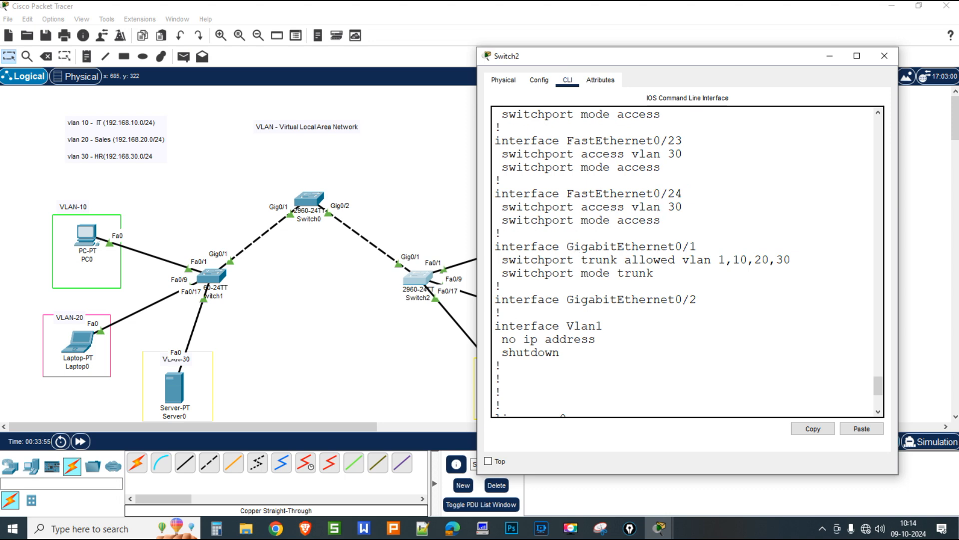
pyautogui.hotkey('ctrl', 'shift', '4')
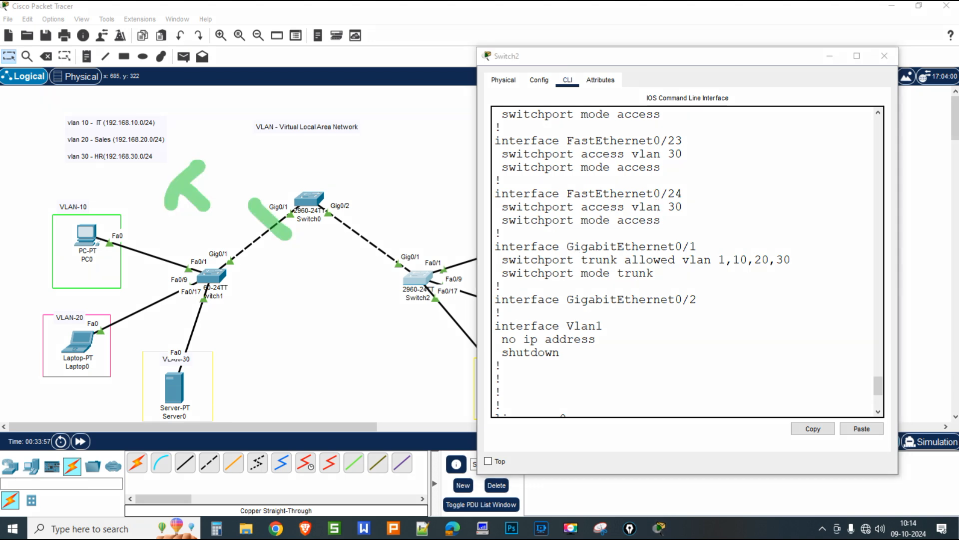
pyautogui.click(686, 269)
pyautogui.moveTo(740, 277); pyautogui.dragTo(796, 270)
pyautogui.moveTo(419, 266)
pyautogui.mouseDown()
pyautogui.moveTo(332, 193)
pyautogui.moveTo(317, 228)
pyautogui.moveTo(400, 278)
pyautogui.moveTo(422, 268)
pyautogui.mouseUp()
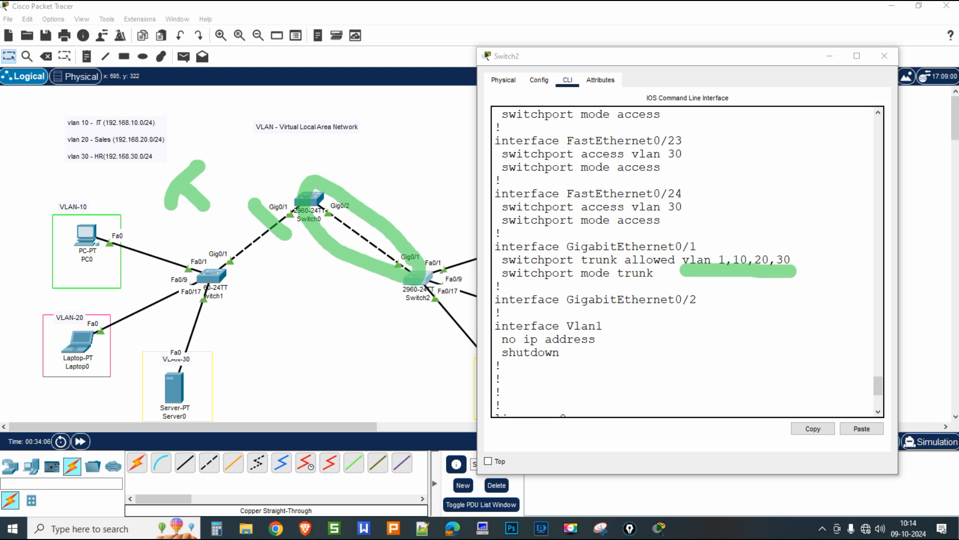
pyautogui.hotkey('ctrl', 'shift', '7')
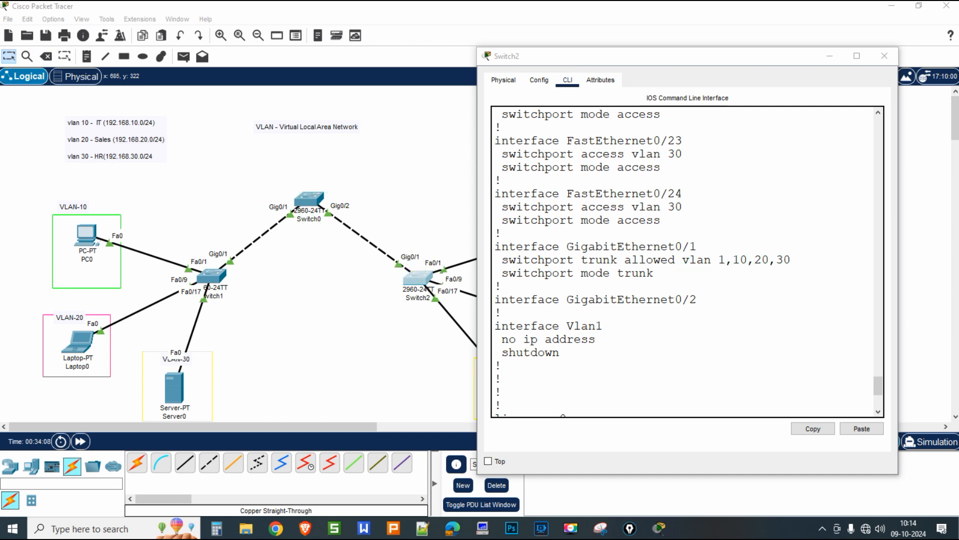
# Minimize the Switch2 window, add a simple PDU from PC0 to PC1 in Simulation mode, and play the simulation
pyautogui.click(835, 56)
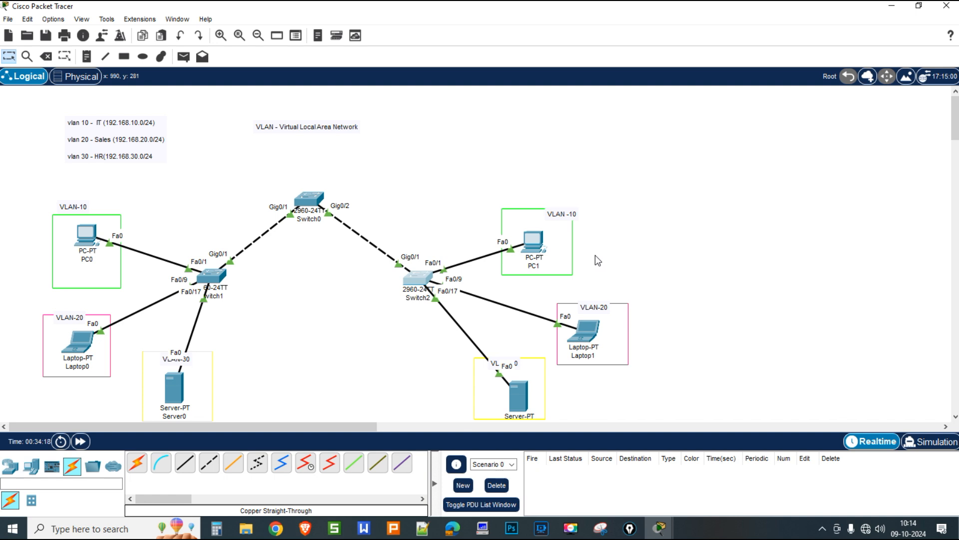
pyautogui.click(182, 58)
pyautogui.click(930, 441)
pyautogui.click(88, 236)
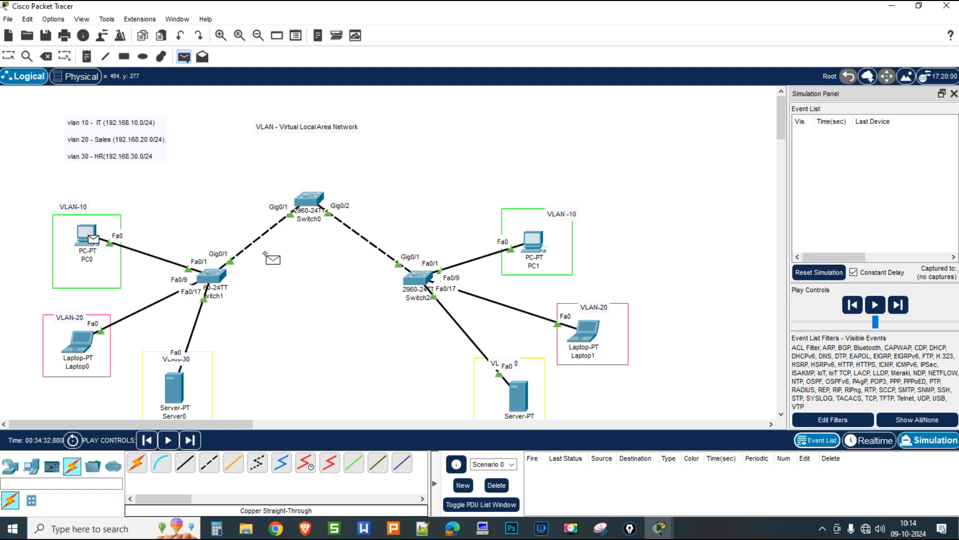
pyautogui.click(541, 246)
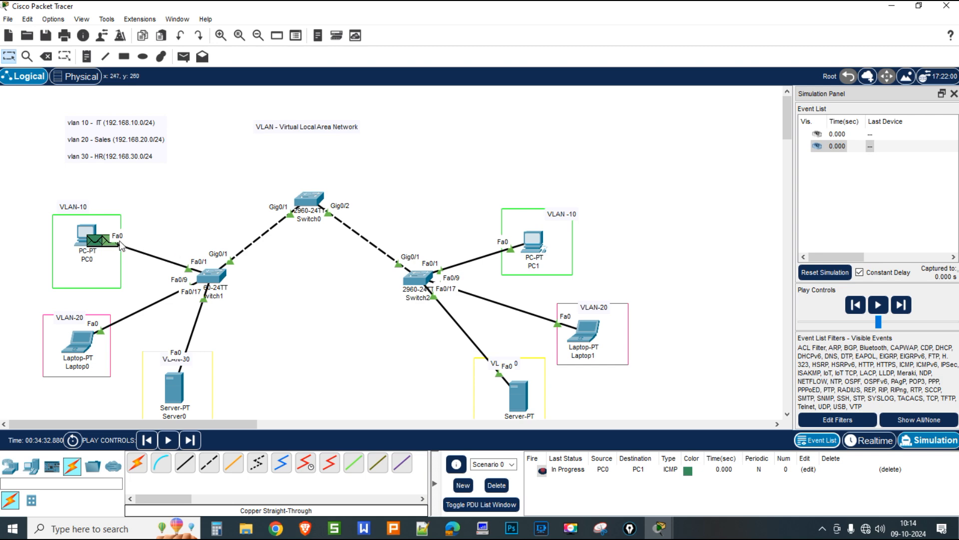
pyautogui.moveTo(107, 247)
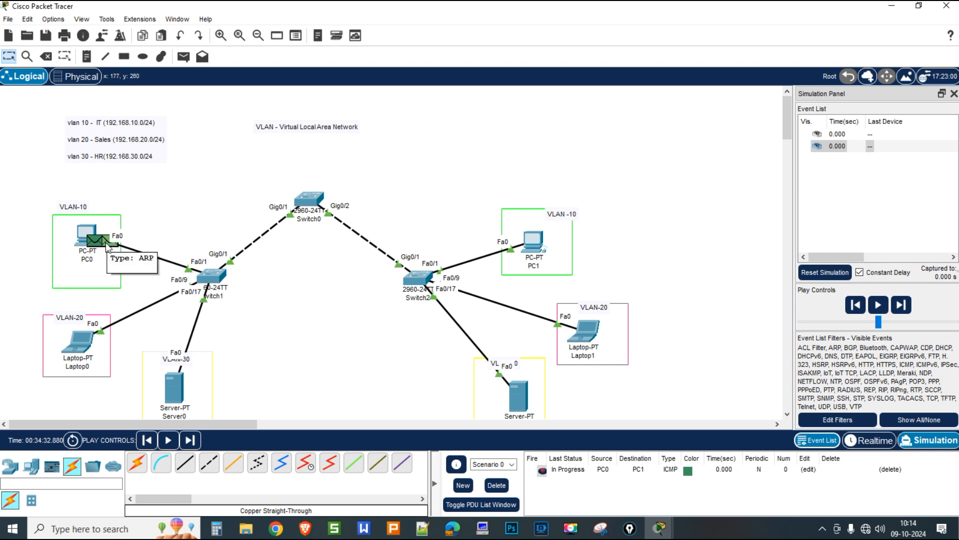
pyautogui.click(168, 440)
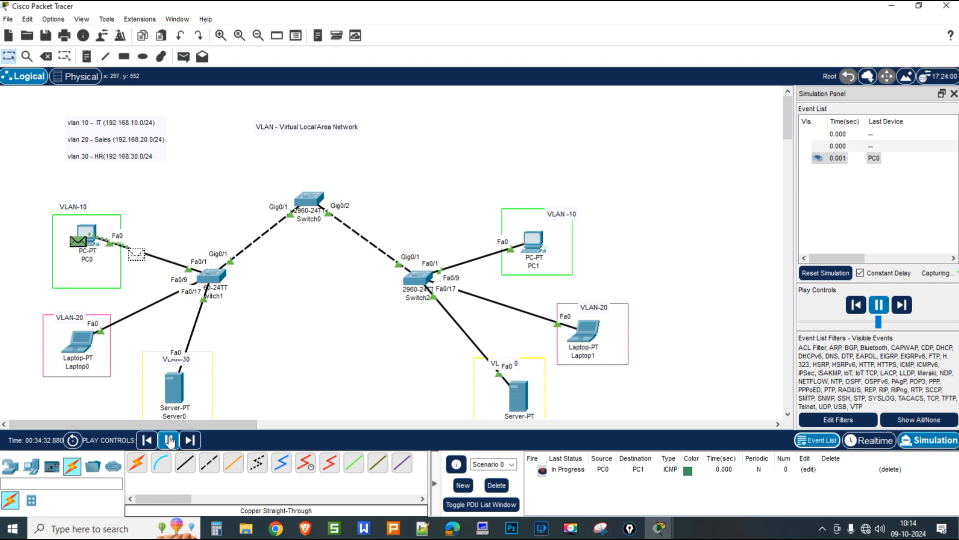
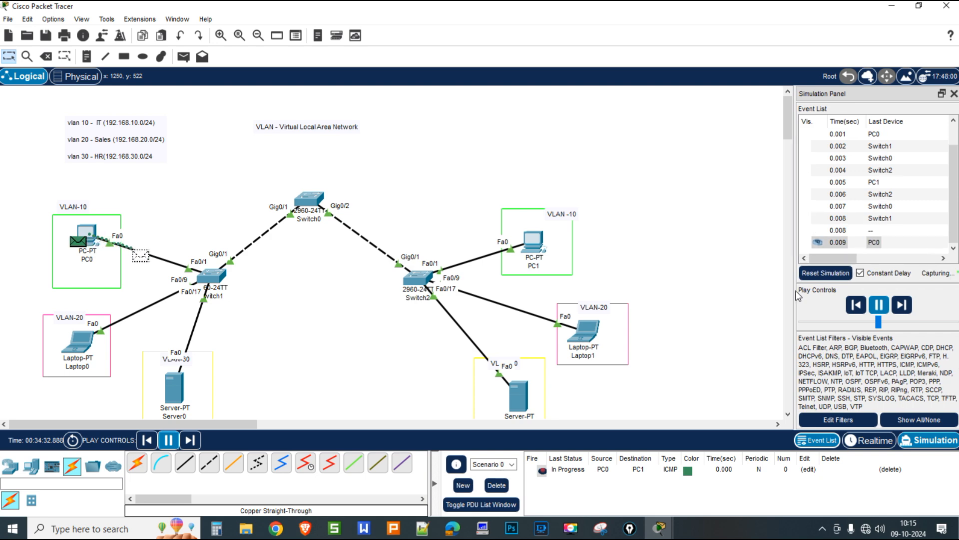
# Inspect the OSI model and inbound PDU details of the PC0-to-PC1 packet at Switch1, and close the PDU information
pyautogui.click(220, 283)
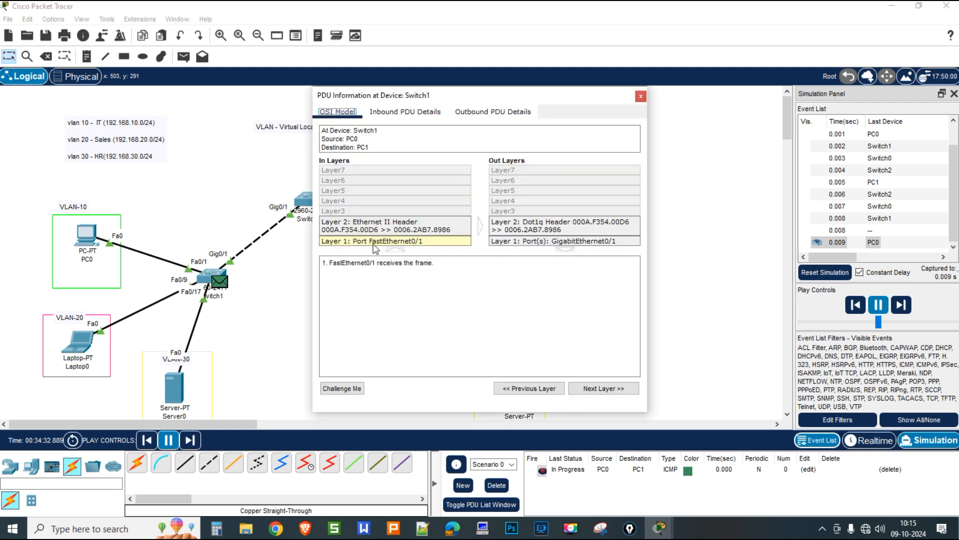
pyautogui.moveTo(516, 95); pyautogui.dragTo(773, 83)
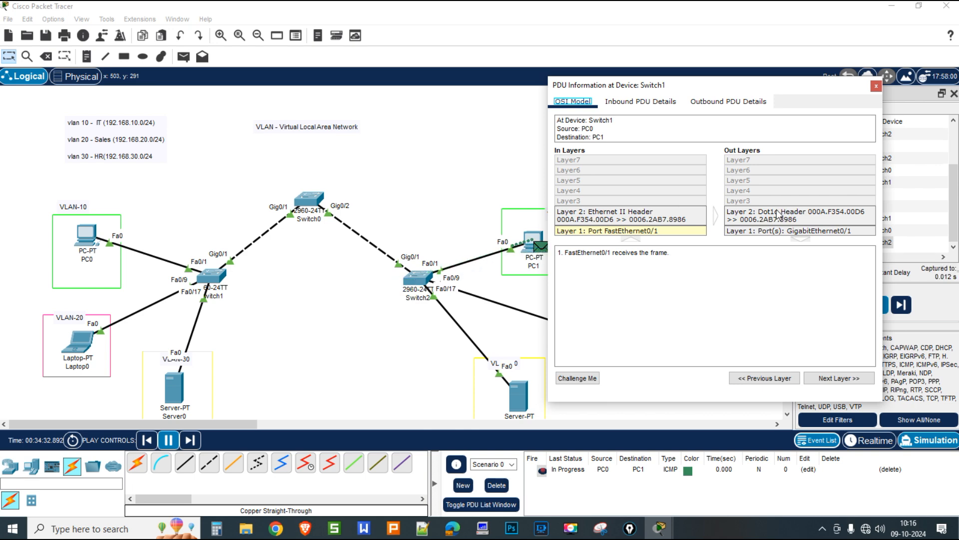
pyautogui.click(640, 102)
pyautogui.scroll(-5, 756, 285)
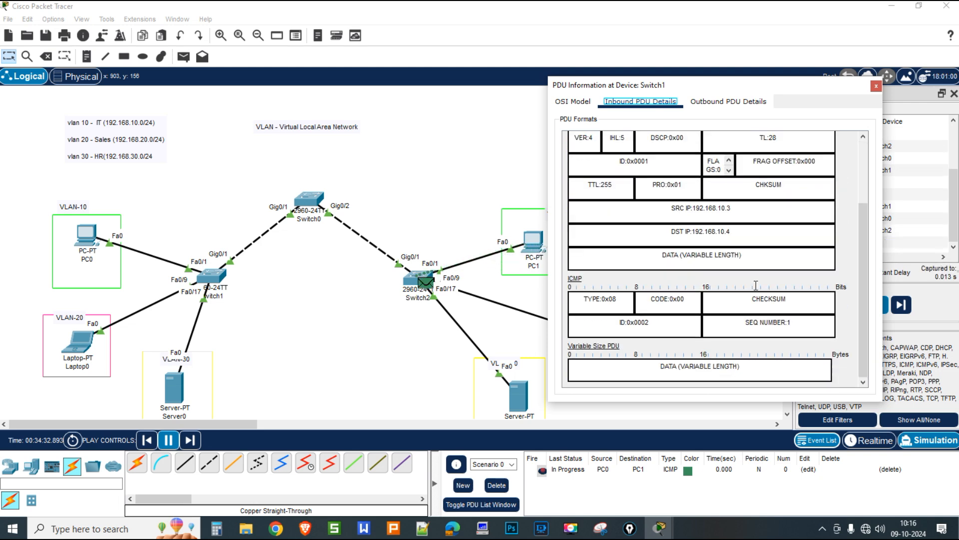
pyautogui.scroll(4, 756, 285)
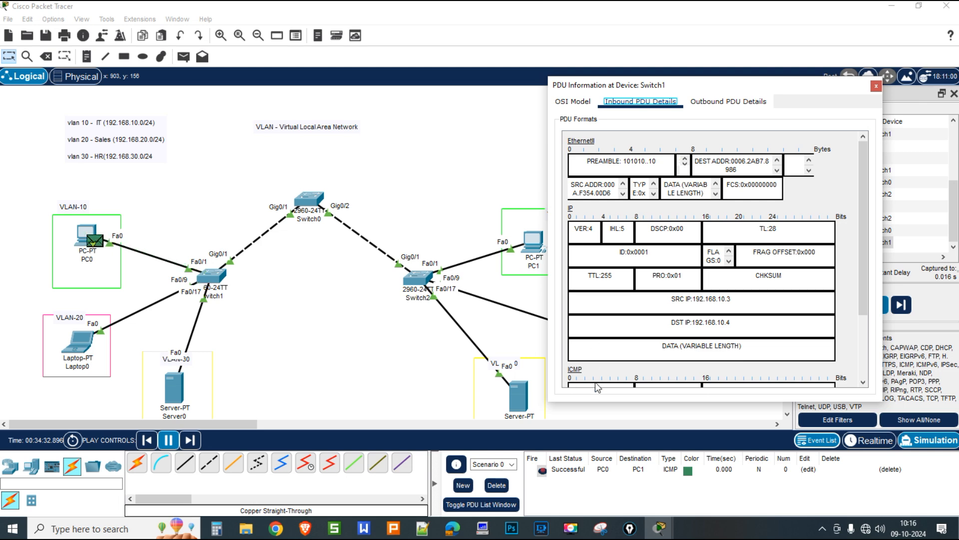
pyautogui.click(876, 86)
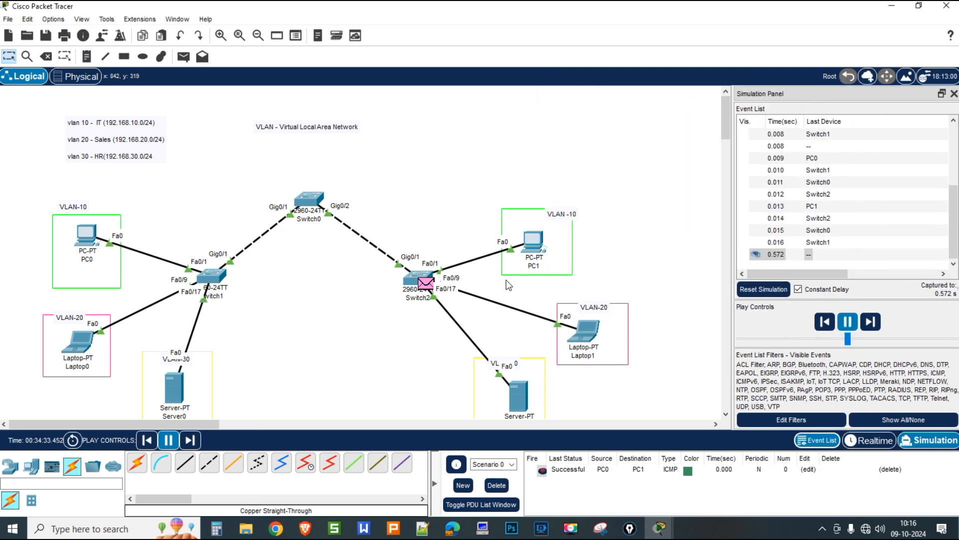
pyautogui.click(184, 57)
pyautogui.click(83, 344)
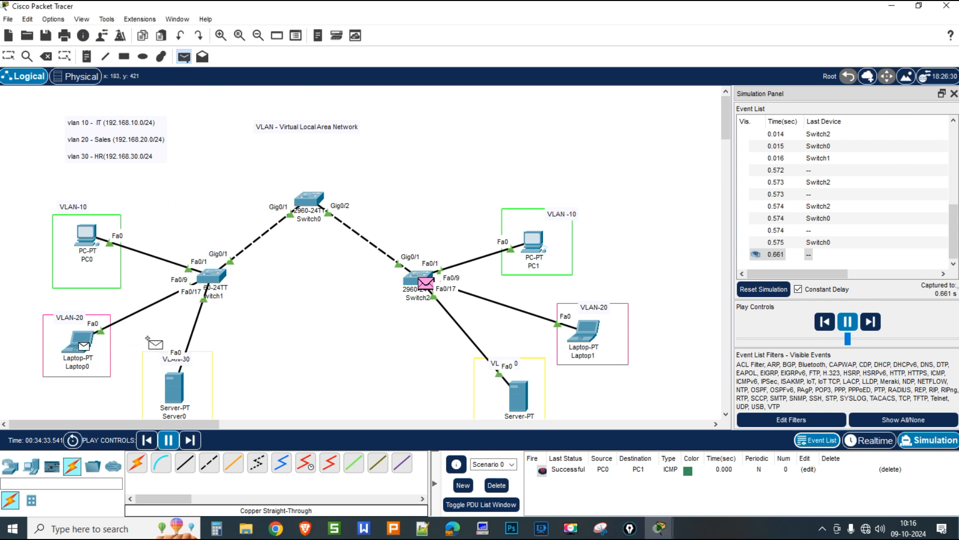
pyautogui.click(583, 331)
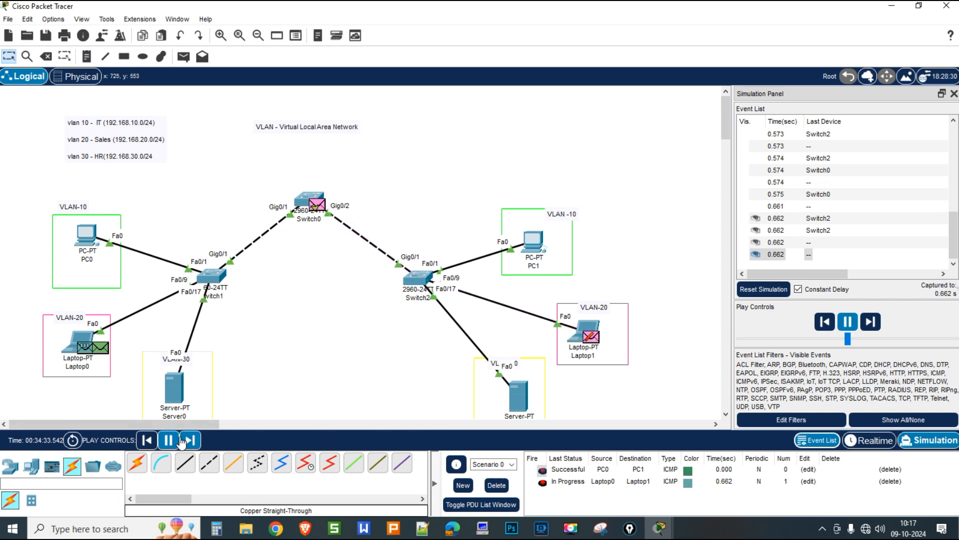
# Clear Scenario 0, add a simple PDU from Laptop0 to Laptop1, and play the simulation
pyautogui.click(497, 485)
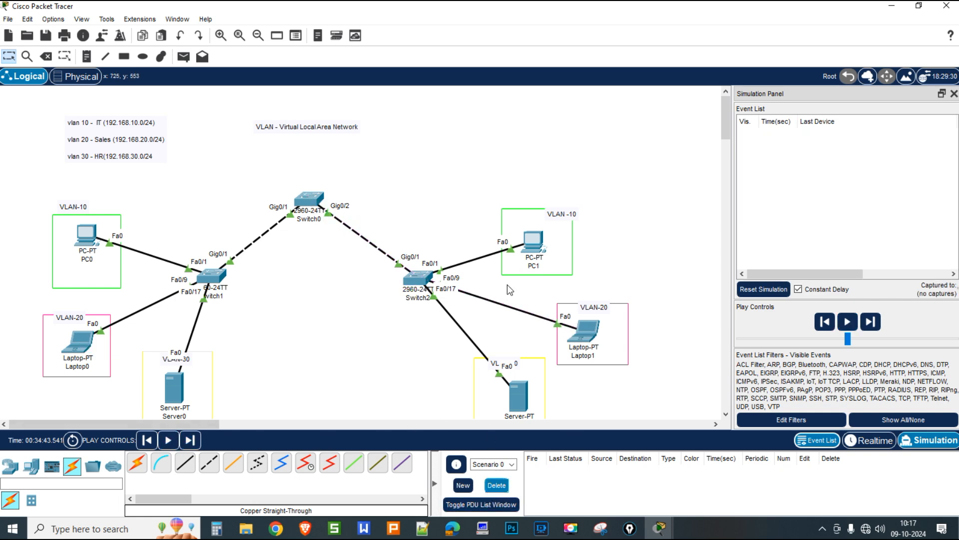
pyautogui.click(184, 56)
pyautogui.click(77, 345)
pyautogui.click(587, 331)
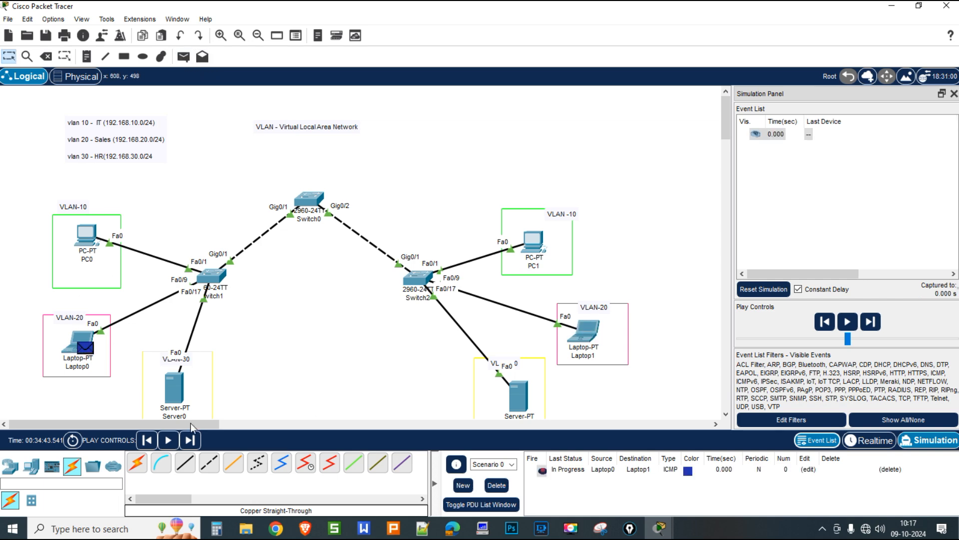
pyautogui.click(169, 440)
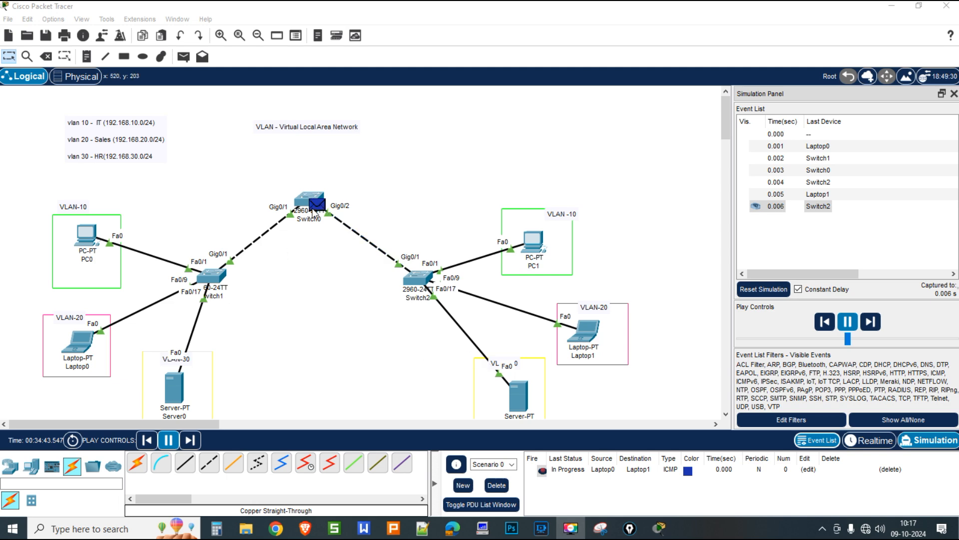
# Examine the OSI layers of the Laptop0-to-Laptop1 packet at Switch1, and return to Realtime mode
pyautogui.click(218, 284)
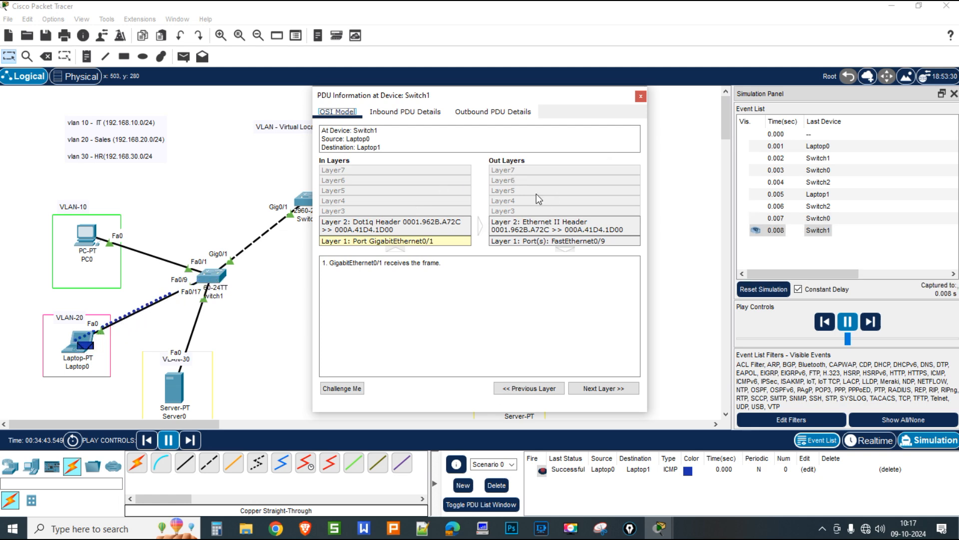
pyautogui.click(640, 95)
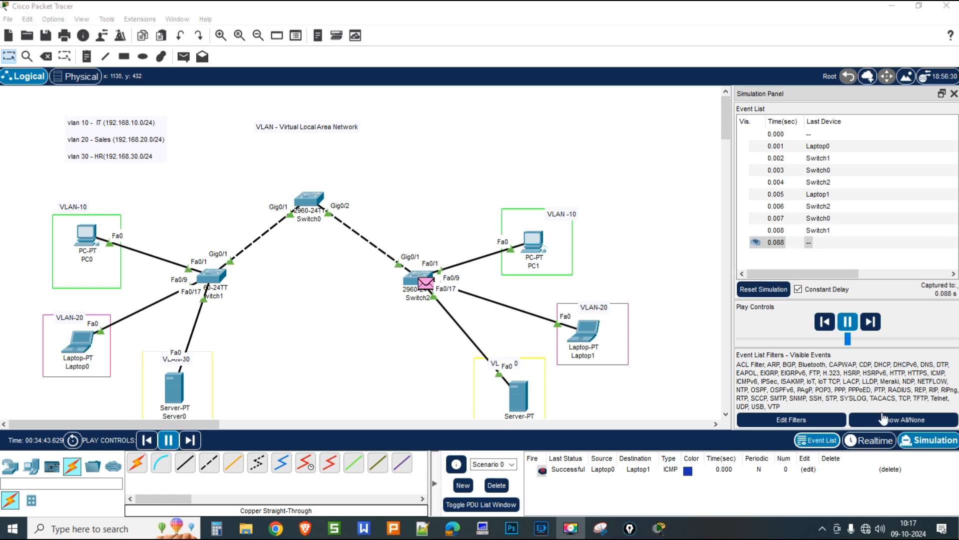
pyautogui.click(879, 439)
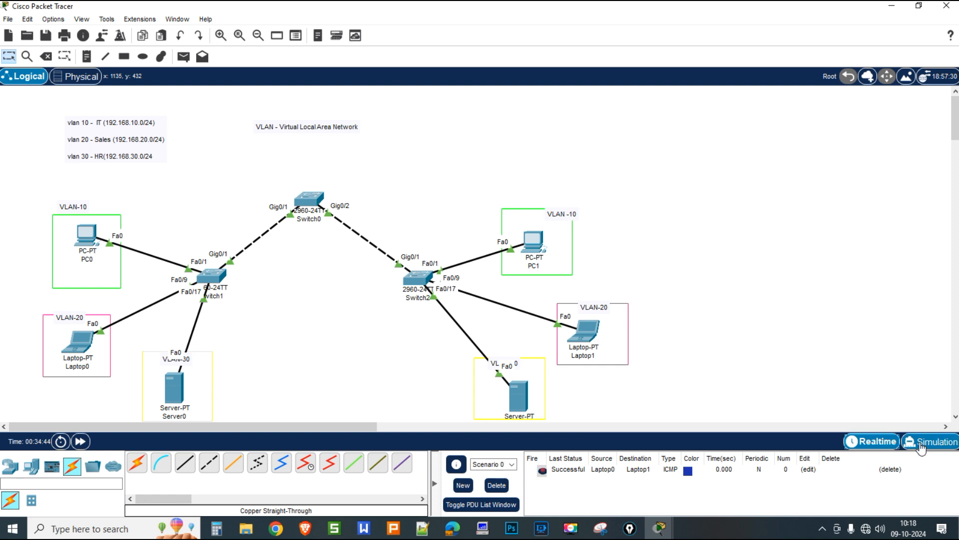
# Send simple PDUs in Realtime mode from Server0 to Server1 and from Laptop0 to Laptop1
pyautogui.click(184, 57)
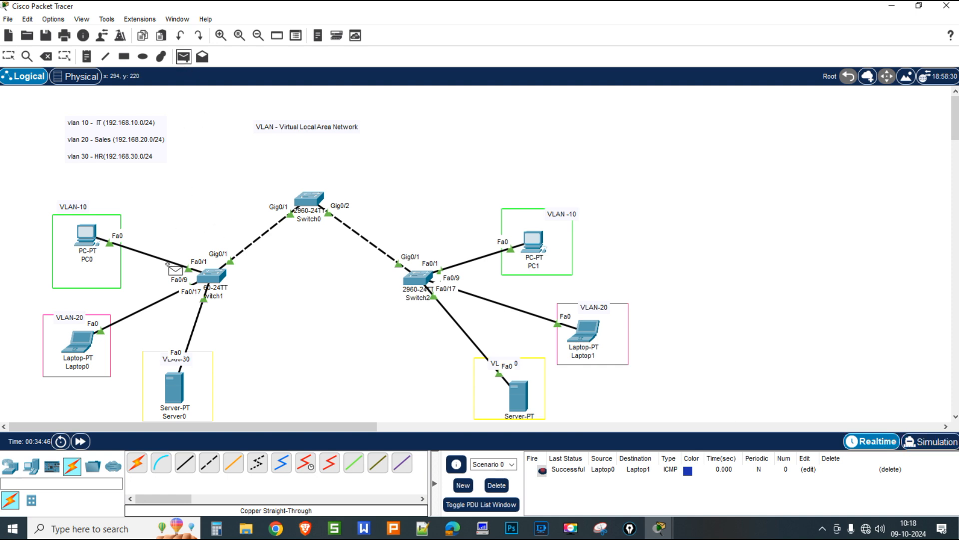
pyautogui.click(176, 386)
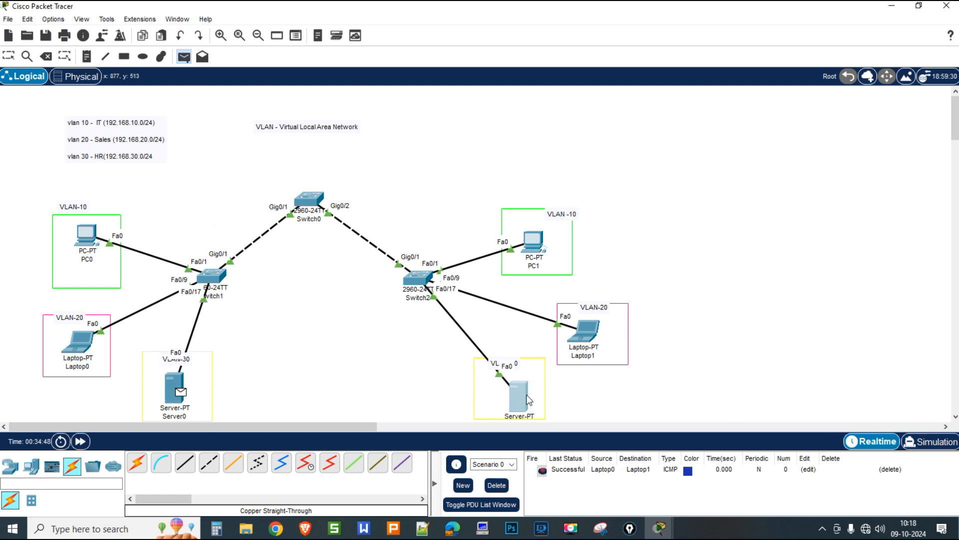
pyautogui.click(518, 393)
pyautogui.click(183, 57)
pyautogui.click(80, 344)
pyautogui.click(586, 328)
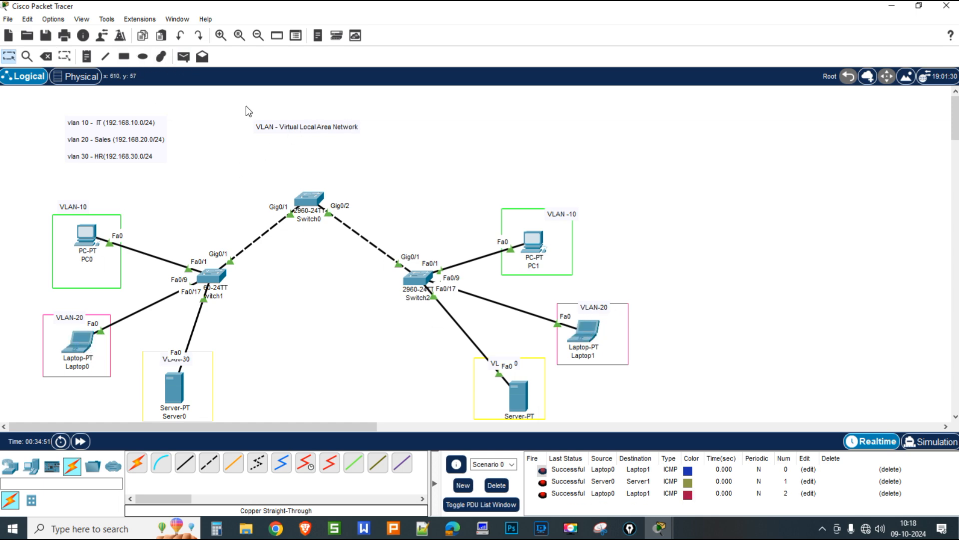
# Clear Scenario 0 and send a simple PDU across VLANs from PC0 to Laptop1
pyautogui.click(188, 58)
pyautogui.click(497, 485)
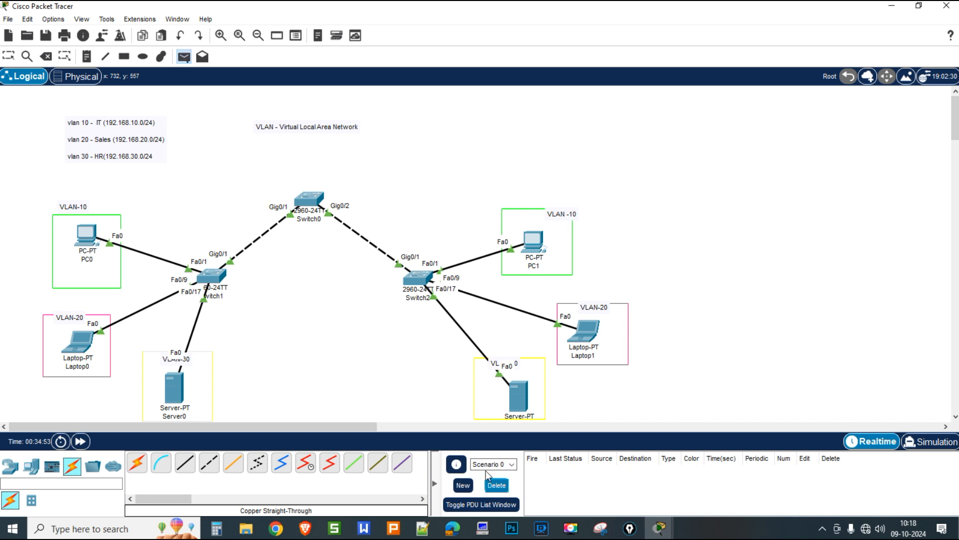
pyautogui.click(89, 234)
pyautogui.click(595, 333)
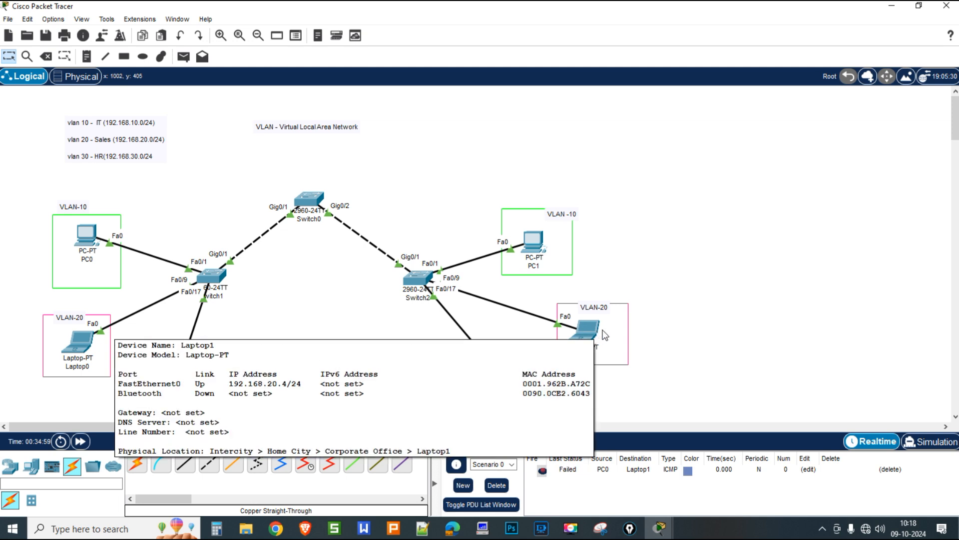
# Send a simple PDU across VLANs from Laptop0 to PC1
pyautogui.click(183, 56)
pyautogui.click(78, 344)
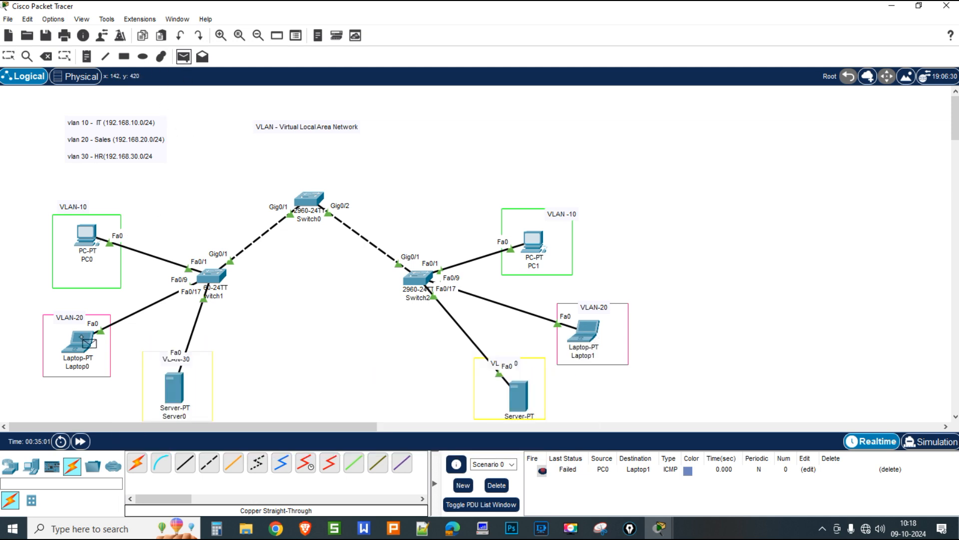
pyautogui.click(528, 247)
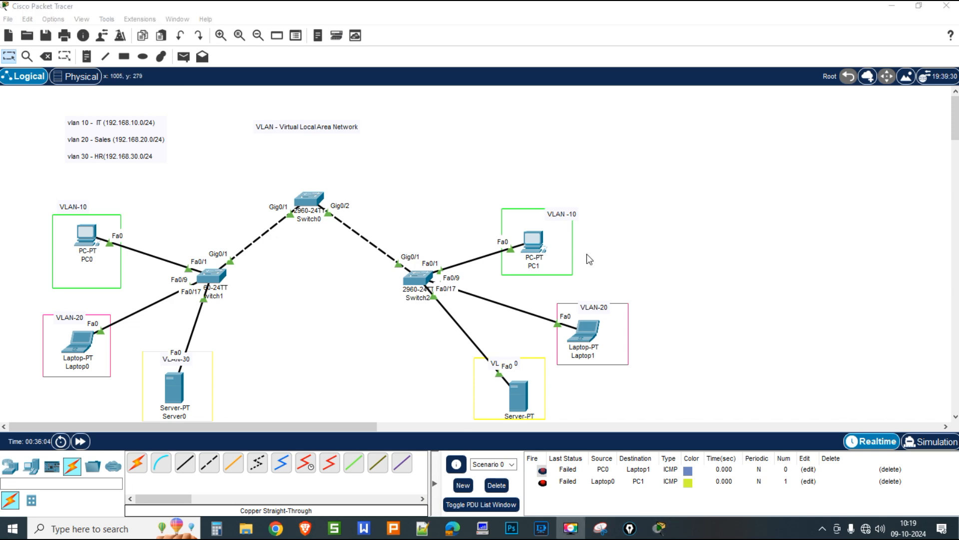
# Display the MAC address table in Switch1's CLI with show mac-address-table
pyautogui.click(226, 275)
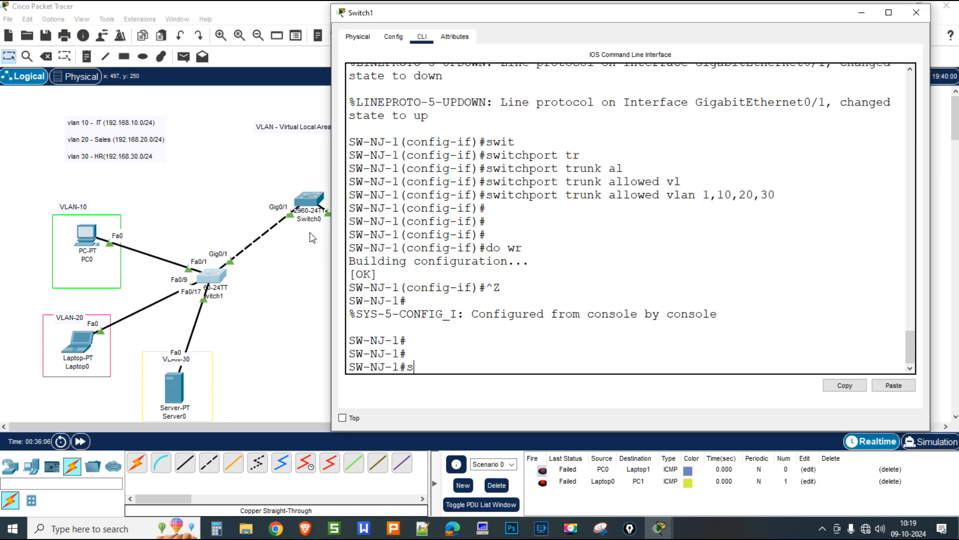
pyautogui.write('show ma')
pyautogui.press('Tab')
pyautogui.write('c')
pyautogui.press('Tab')
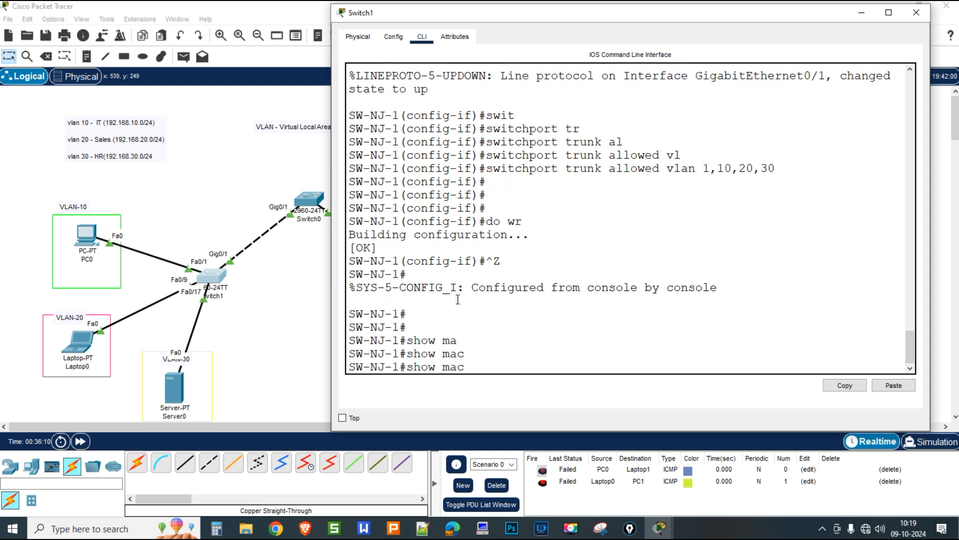
pyautogui.write('?')
pyautogui.write('-ad')
pyautogui.press('Tab')
pyautogui.press('Return')
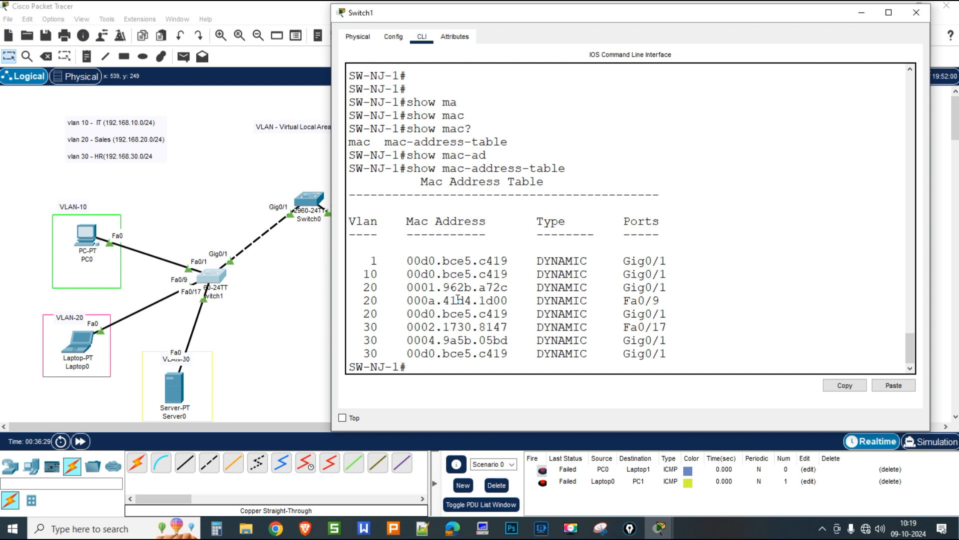
# List Switch1's VLANs with show vlan and widen the switch window to read the output
pyautogui.write('show vlan')
pyautogui.press('Tab')
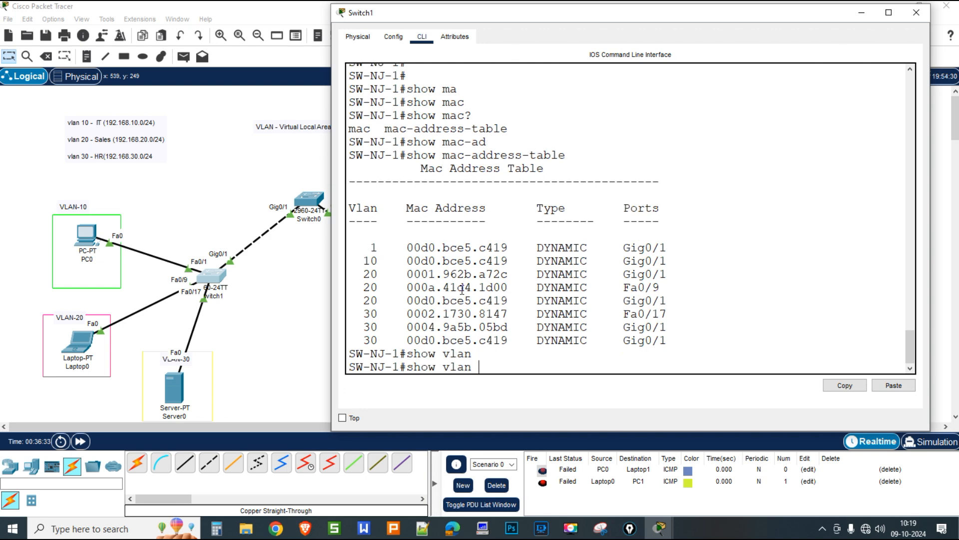
pyautogui.press('Return')
pyautogui.press('space')
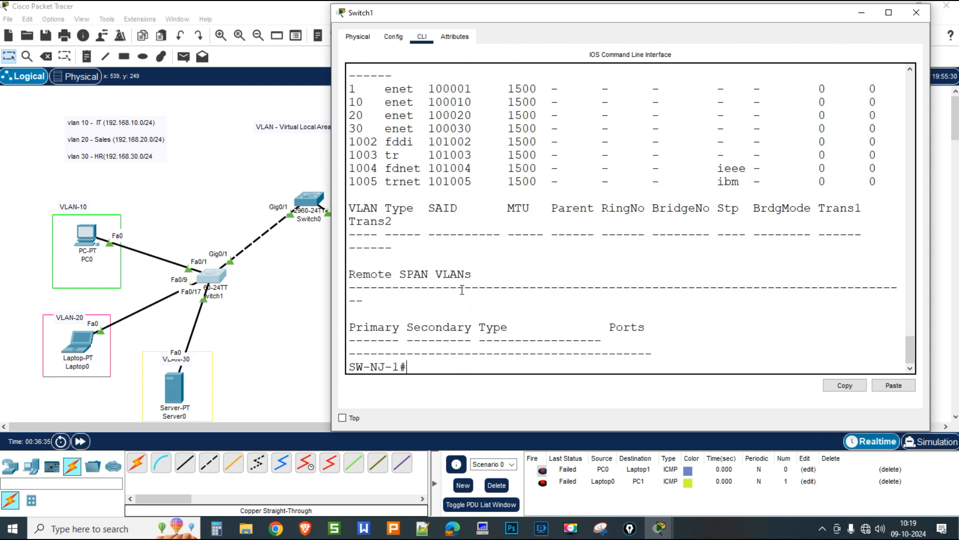
pyautogui.scroll(2, 539, 311)
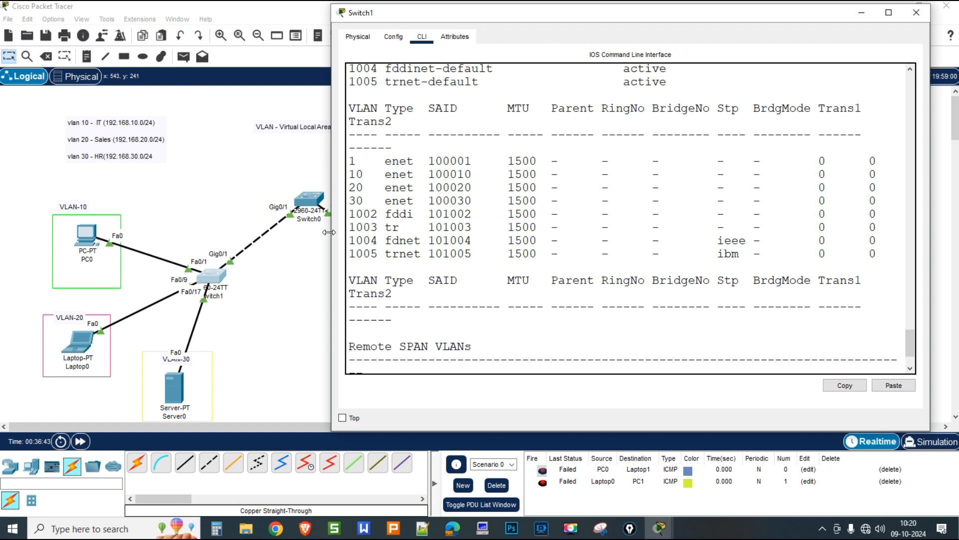
pyautogui.moveTo(332, 232); pyautogui.dragTo(276, 236)
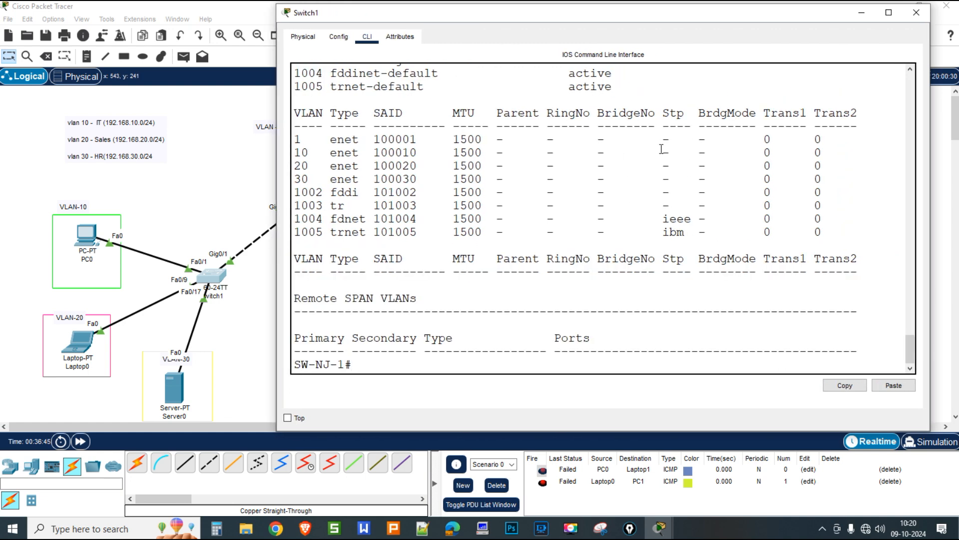
# Display Switch1's trunk ports and their allowed VLANs with show interfaces trunk
pyautogui.write('show in')
pyautogui.press('Tab')
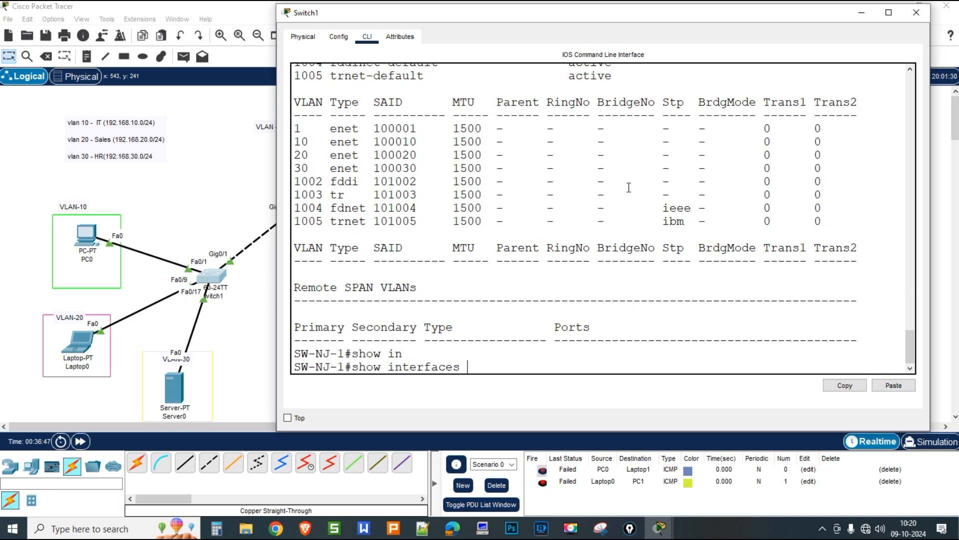
pyautogui.write('tr')
pyautogui.press('Tab')
pyautogui.press('Return')
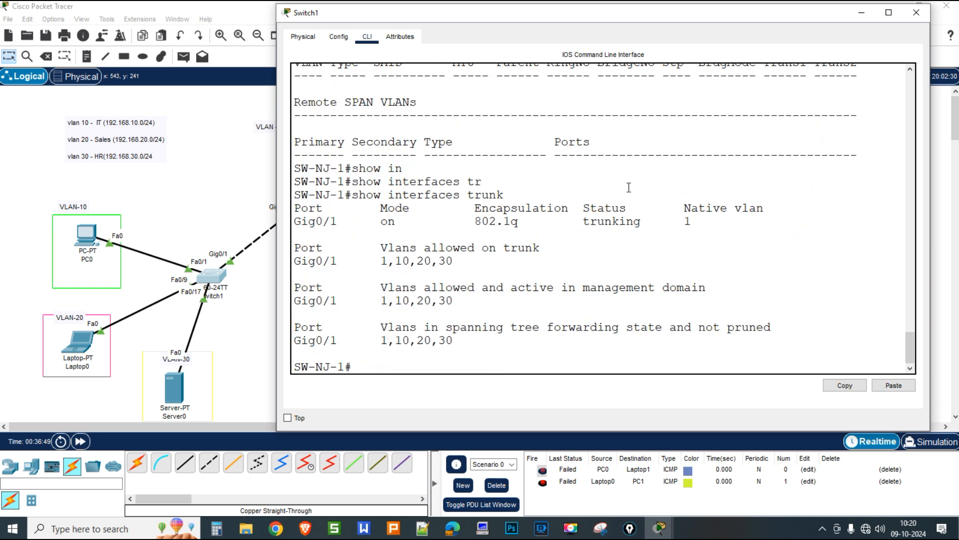